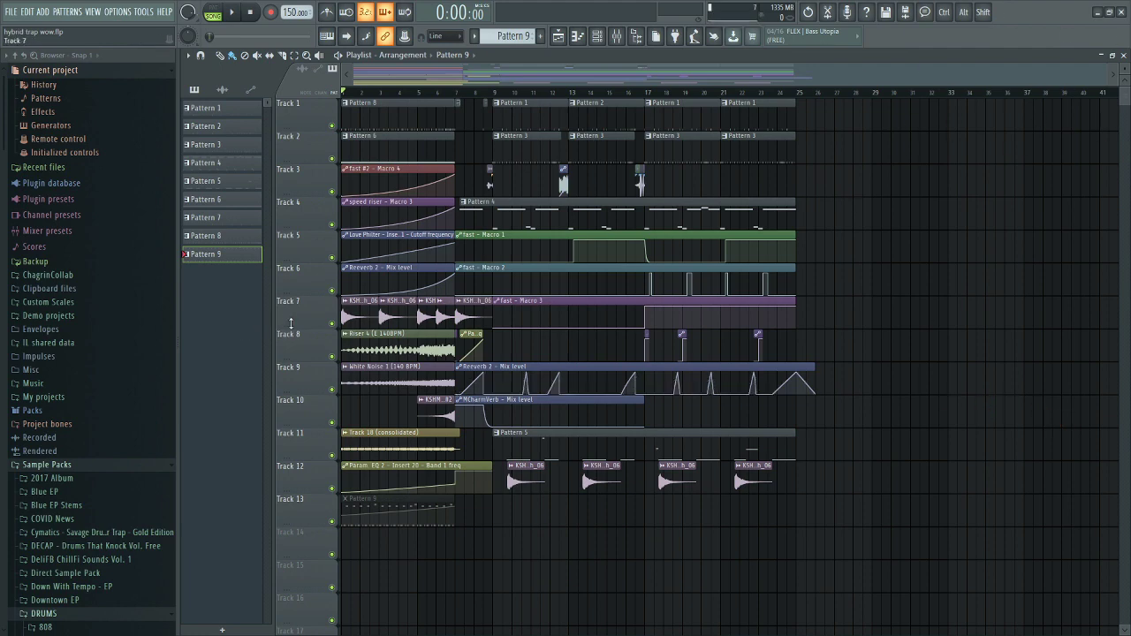
Play the whole arrangement from the beginning through its last clips and stop playback
{"action": "scroll", "coordinate": [300, 312], "scroll_direction": "up", "scroll_amount": 2, "text": "ctrl"}
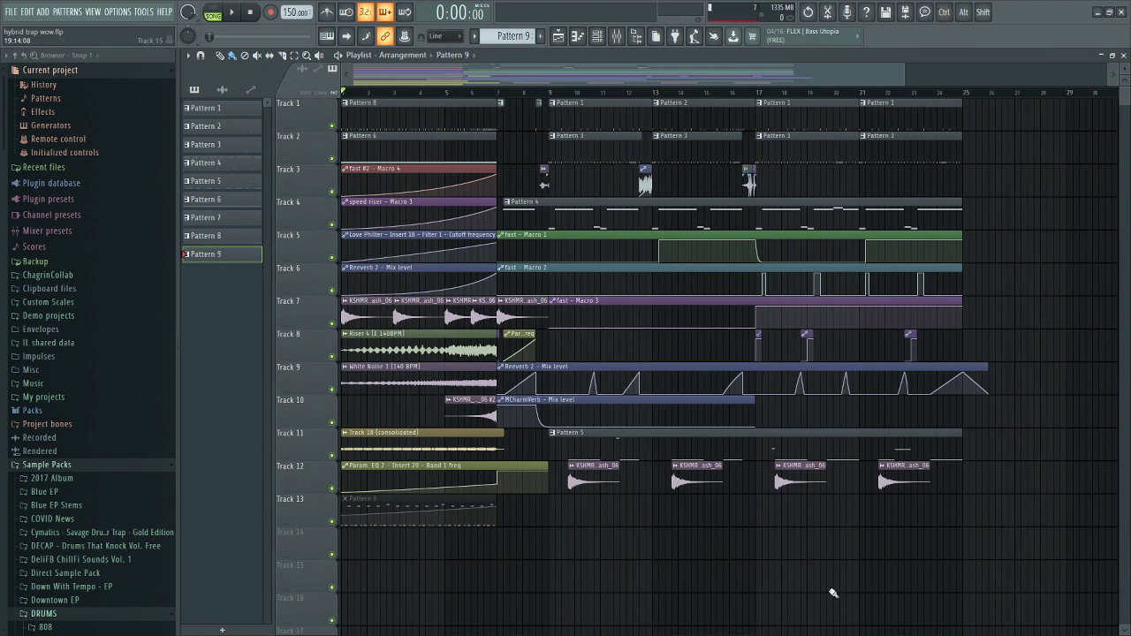
{"action": "key", "text": "space"}
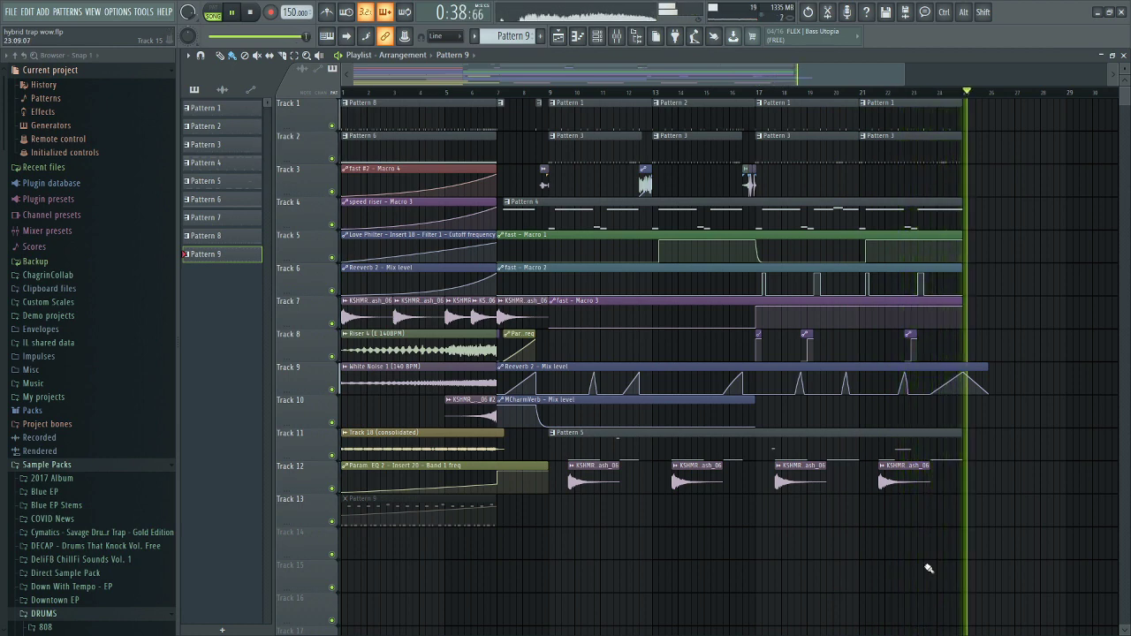
{"action": "key", "text": "space"}
{"action": "scroll", "coordinate": [924, 562], "scroll_direction": "down", "scroll_amount": 1}
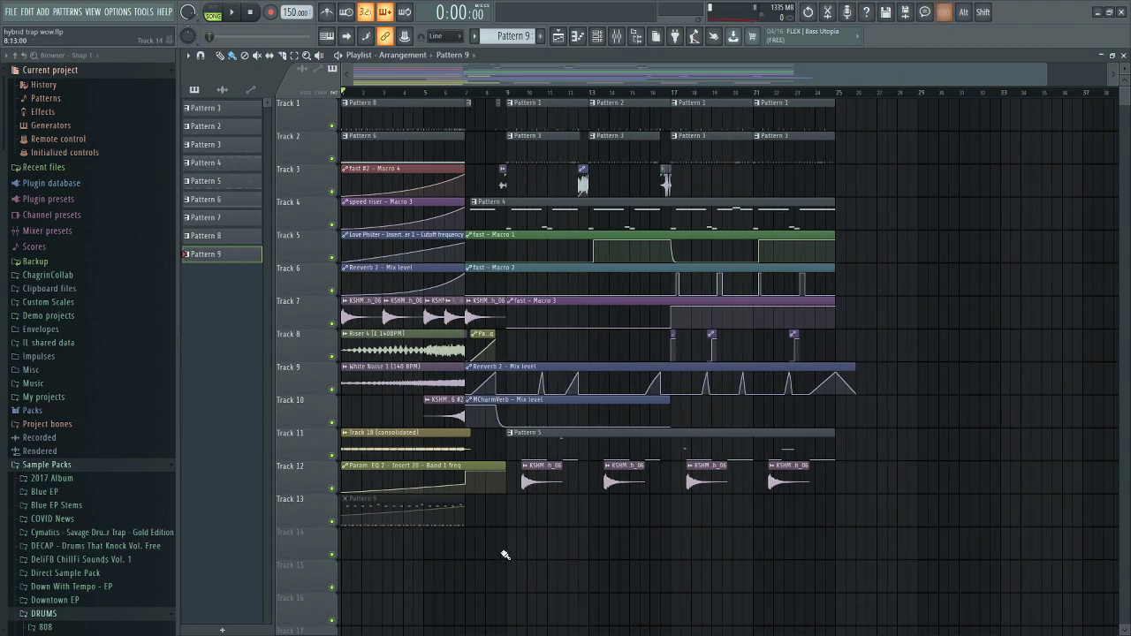
Look over the intro and drop sections in the playlist and move the playhead to about bar 9
{"action": "left_click_drag", "start_coordinate": [509, 98], "coordinate": [454, 101]}
{"action": "left_click", "coordinate": [434, 103]}
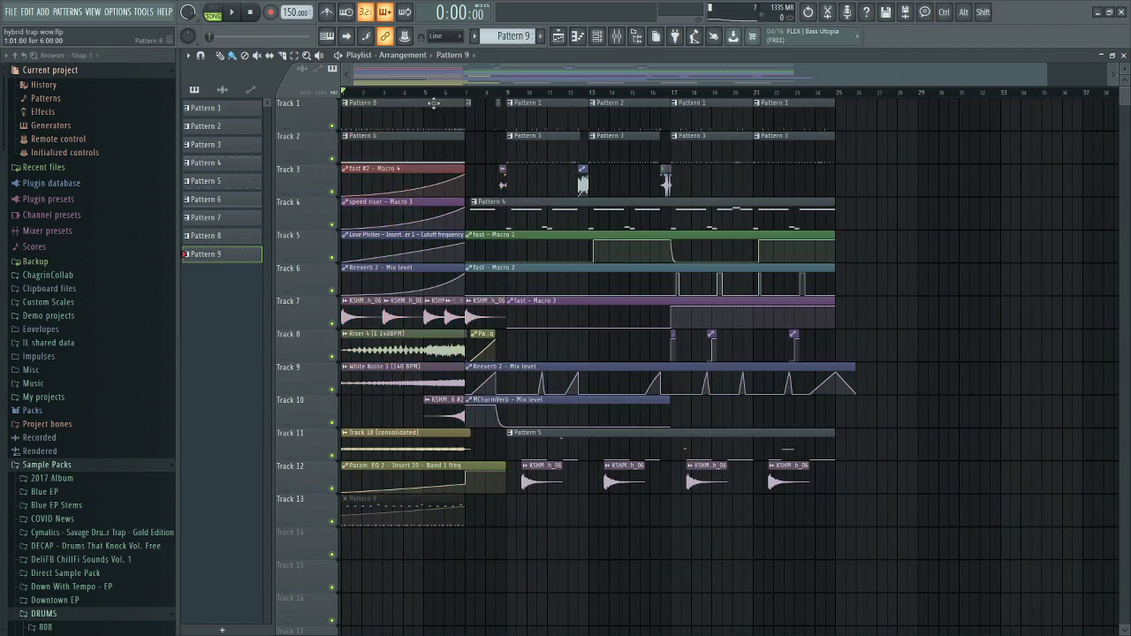
{"action": "scroll", "coordinate": [433, 554], "scroll_direction": "up", "scroll_amount": 1}
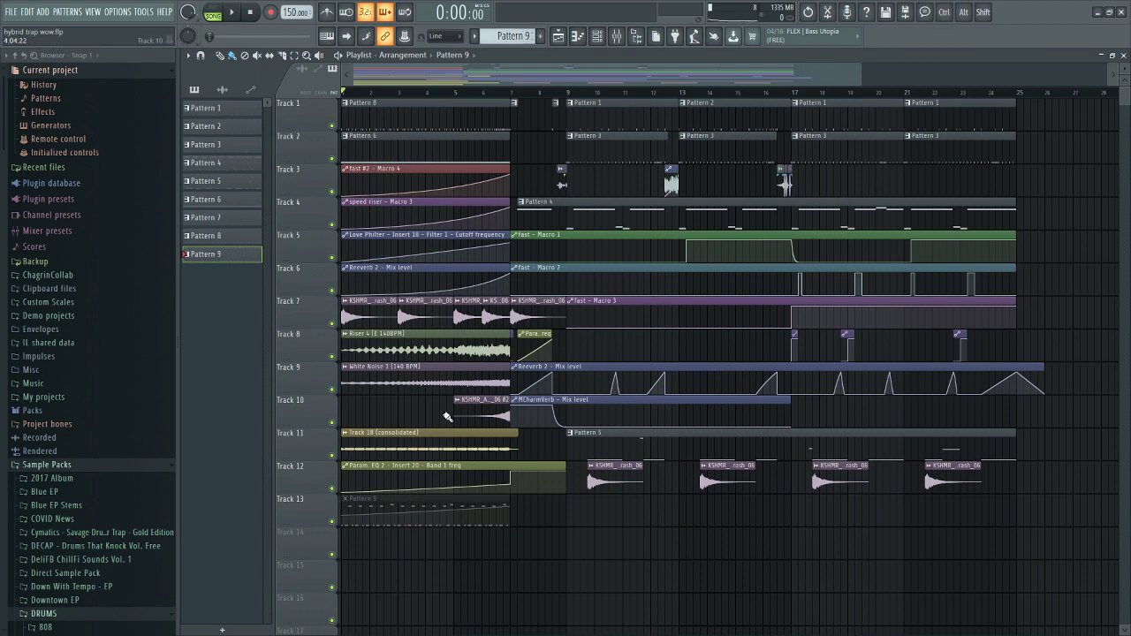
{"action": "scroll", "coordinate": [518, 97], "scroll_direction": "right", "scroll_amount": 3}
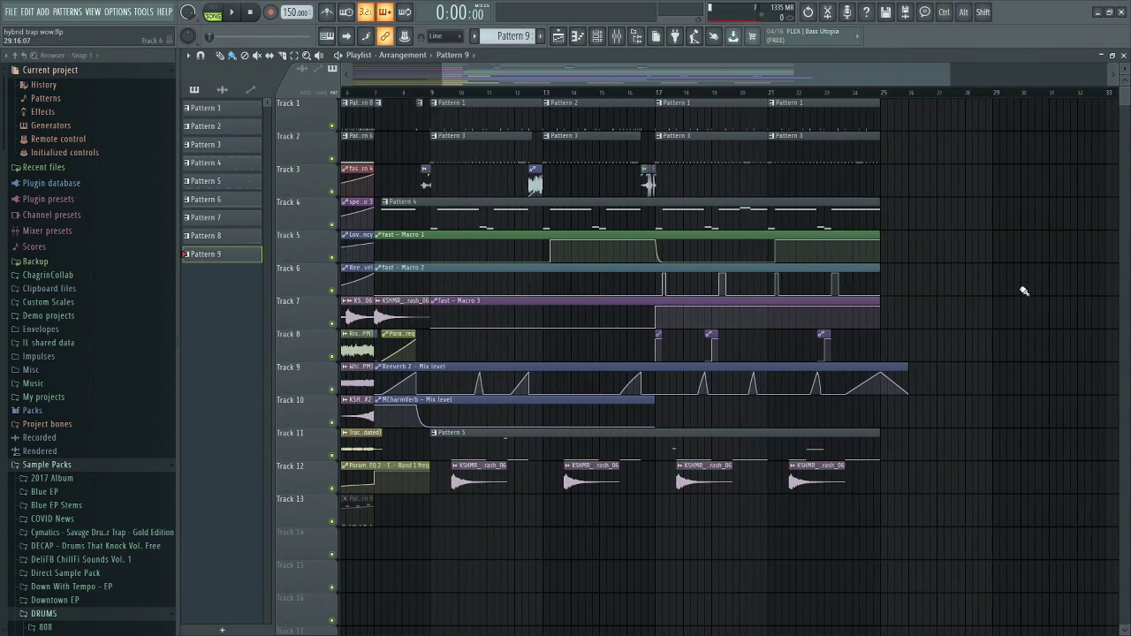
{"action": "mouse_move", "coordinate": [439, 96]}
{"action": "left_mouse_down"}
{"action": "mouse_move", "coordinate": [881, 92]}
{"action": "mouse_move", "coordinate": [430, 94]}
{"action": "left_mouse_up"}
{"action": "scroll", "coordinate": [365, 179], "scroll_direction": "up", "scroll_amount": 2}
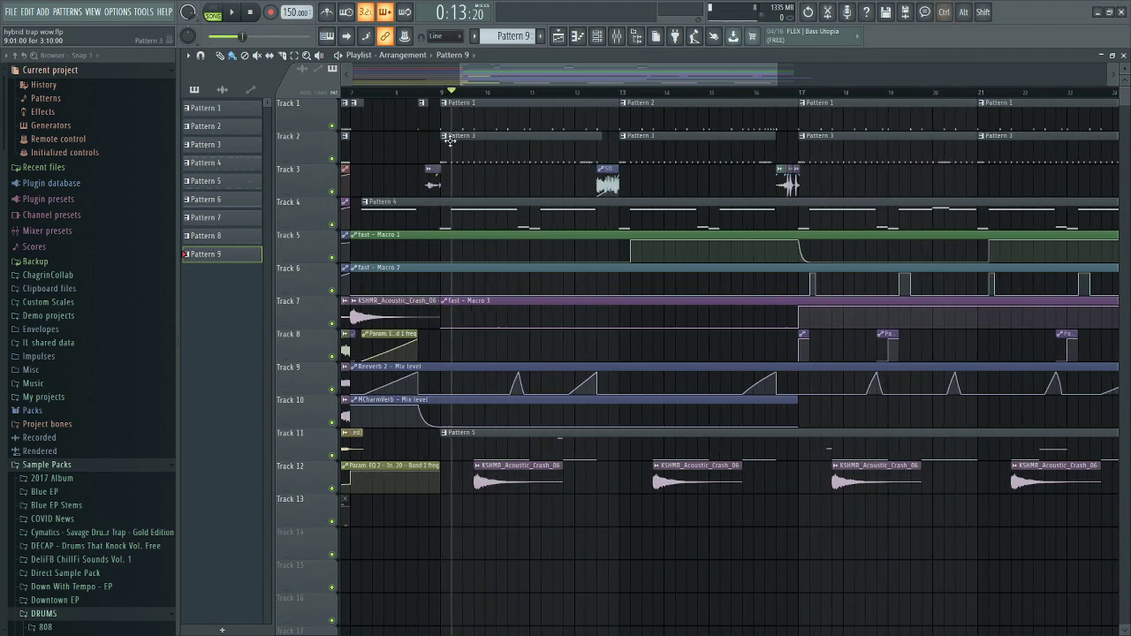
Show Pattern 1 in the channel rack and audition its Snare 17 and Snare 6 channels
{"action": "scroll", "coordinate": [527, 159], "scroll_direction": "down", "scroll_amount": 2}
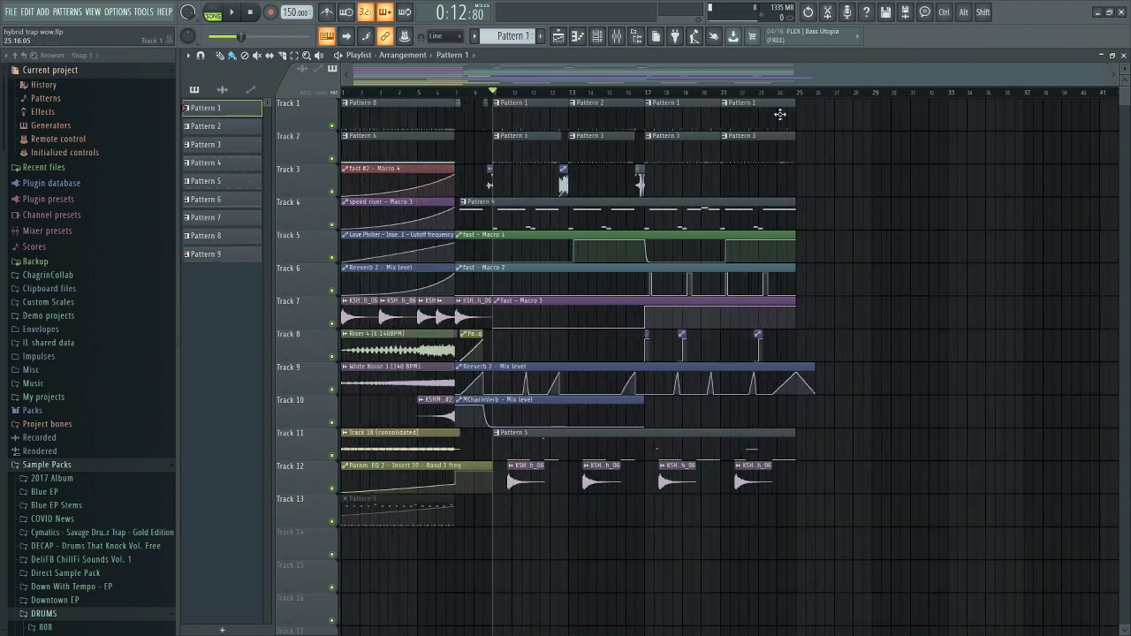
{"action": "left_click", "coordinate": [525, 100]}
{"action": "left_click", "coordinate": [596, 35]}
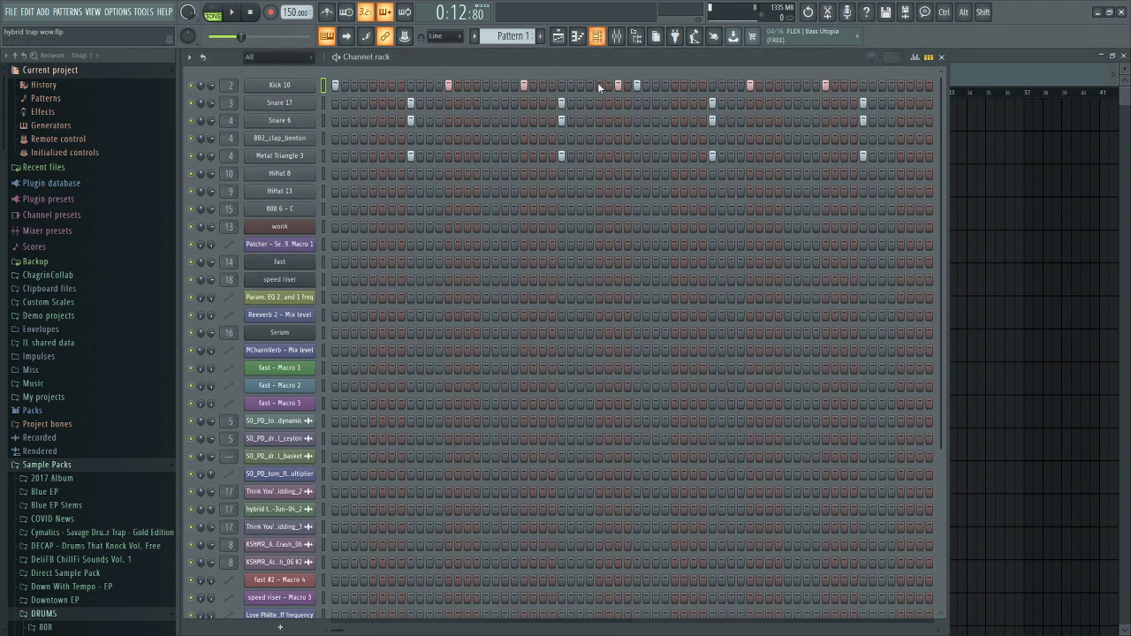
{"action": "left_click", "coordinate": [325, 102]}
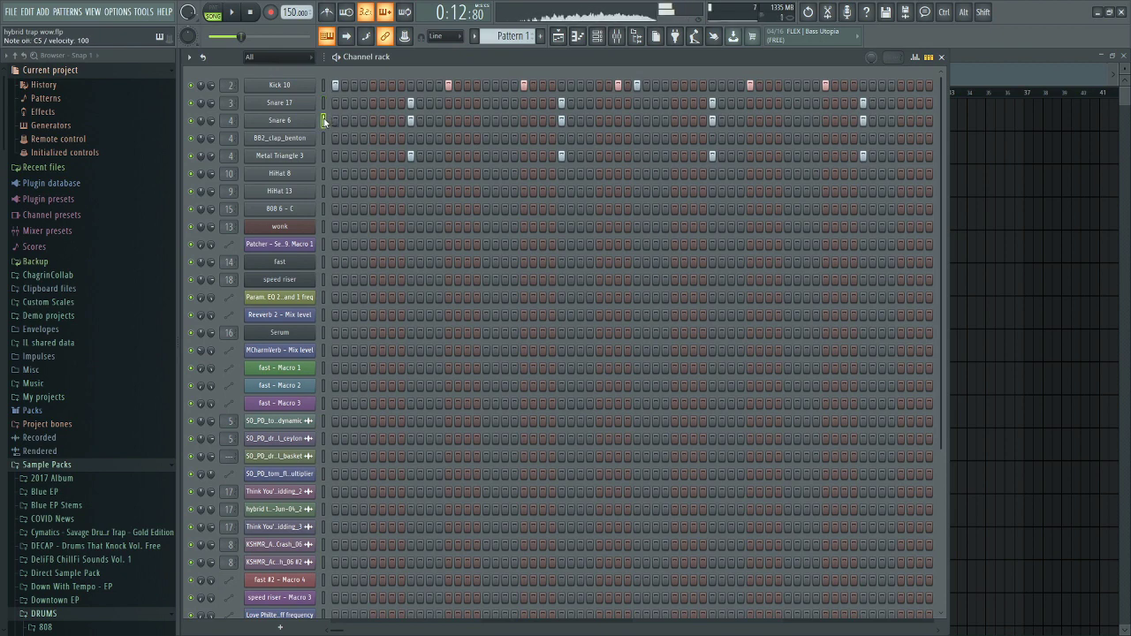
{"action": "left_click", "coordinate": [324, 124]}
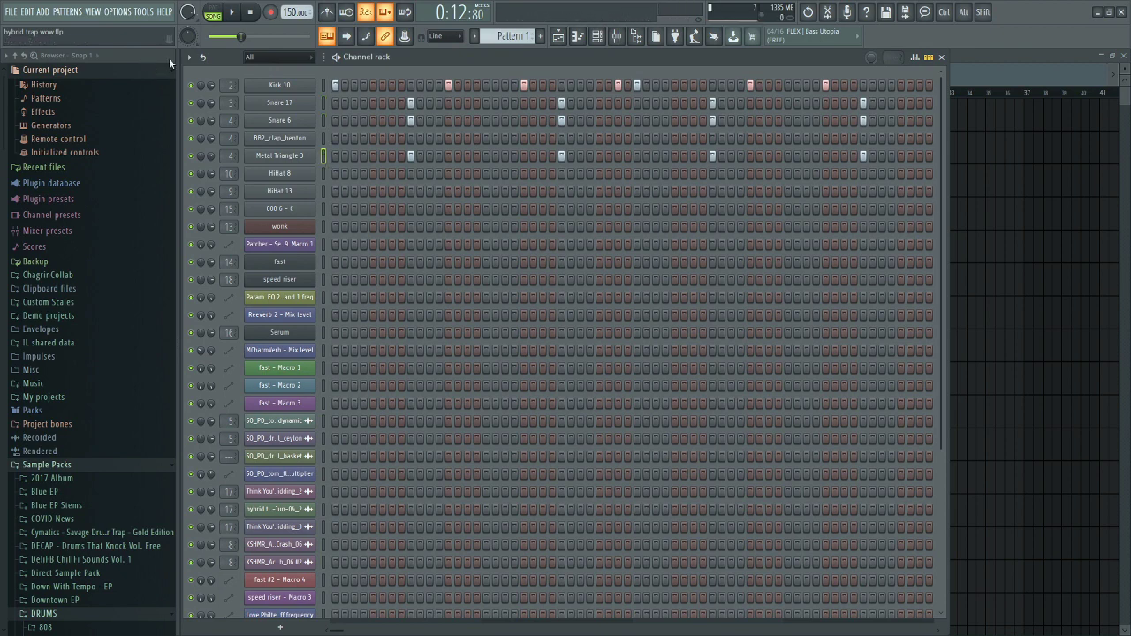
Play Pattern 1's kick and snare beat alone in pattern mode and return to the playlist
{"action": "left_click", "coordinate": [216, 15]}
{"action": "key", "text": "space"}
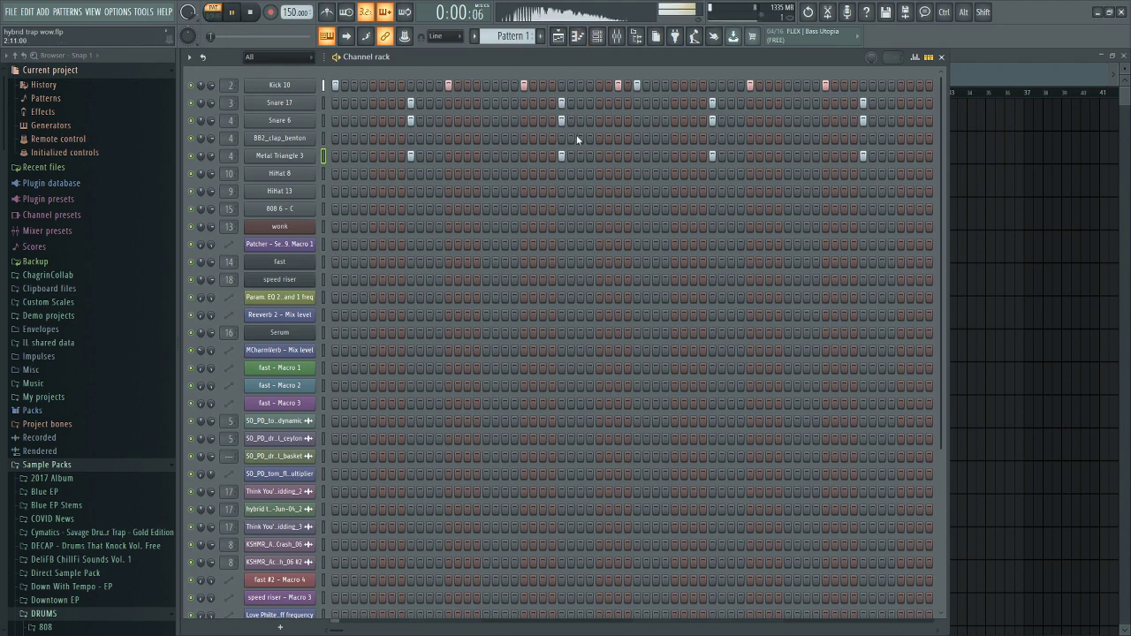
{"action": "key", "text": "F5"}
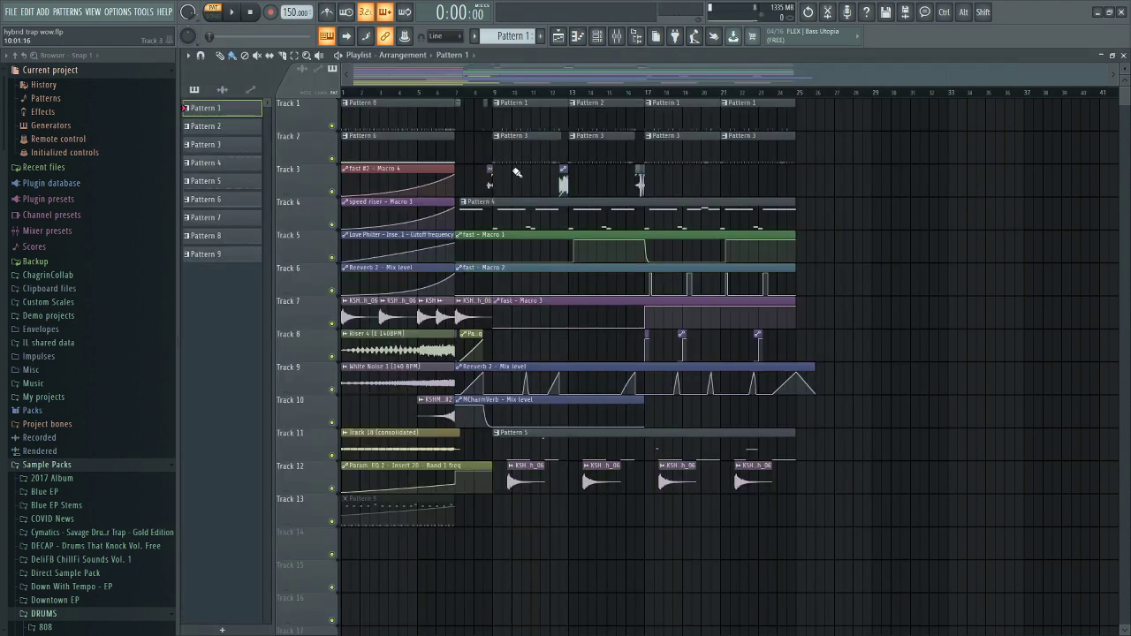
Place the playhead at bar 9 and show the Track 2 hi-hat clip, Pattern 3, in the channel rack
{"action": "scroll", "coordinate": [466, 95], "scroll_direction": "up", "scroll_amount": 2}
{"action": "left_click", "coordinate": [466, 95]}
{"action": "scroll", "coordinate": [488, 148], "scroll_direction": "down", "scroll_amount": 2}
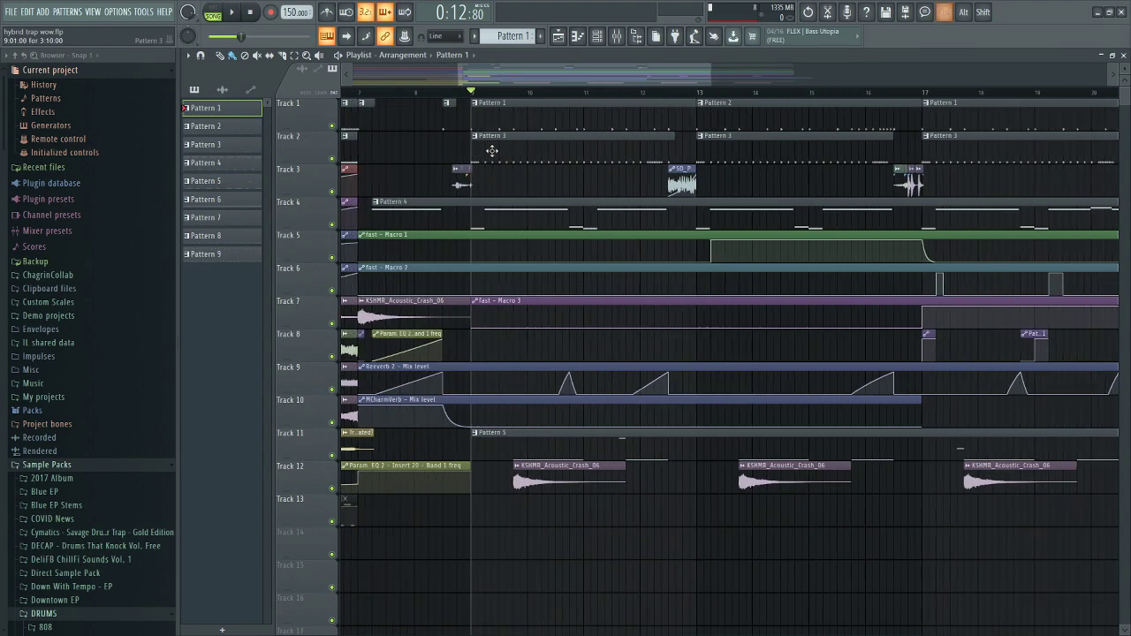
{"action": "left_click", "coordinate": [518, 151]}
{"action": "left_click", "coordinate": [598, 36]}
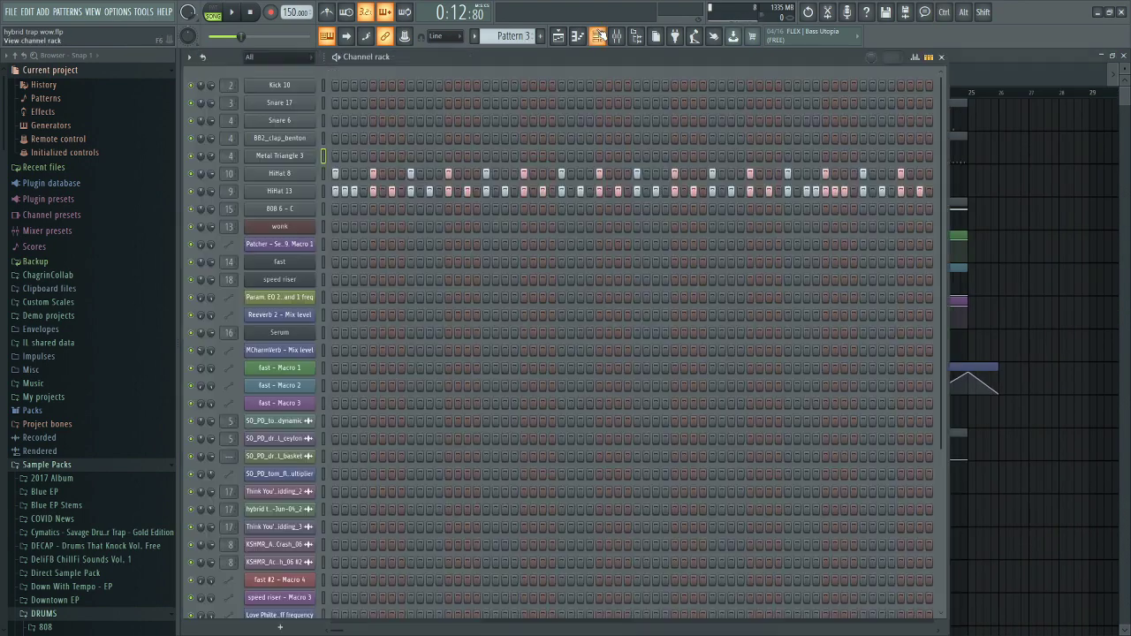
Play Pattern 3's hi-hats alone in pattern mode, switch back to song mode and return to the playlist
{"action": "left_click", "coordinate": [214, 11]}
{"action": "key", "text": "space"}
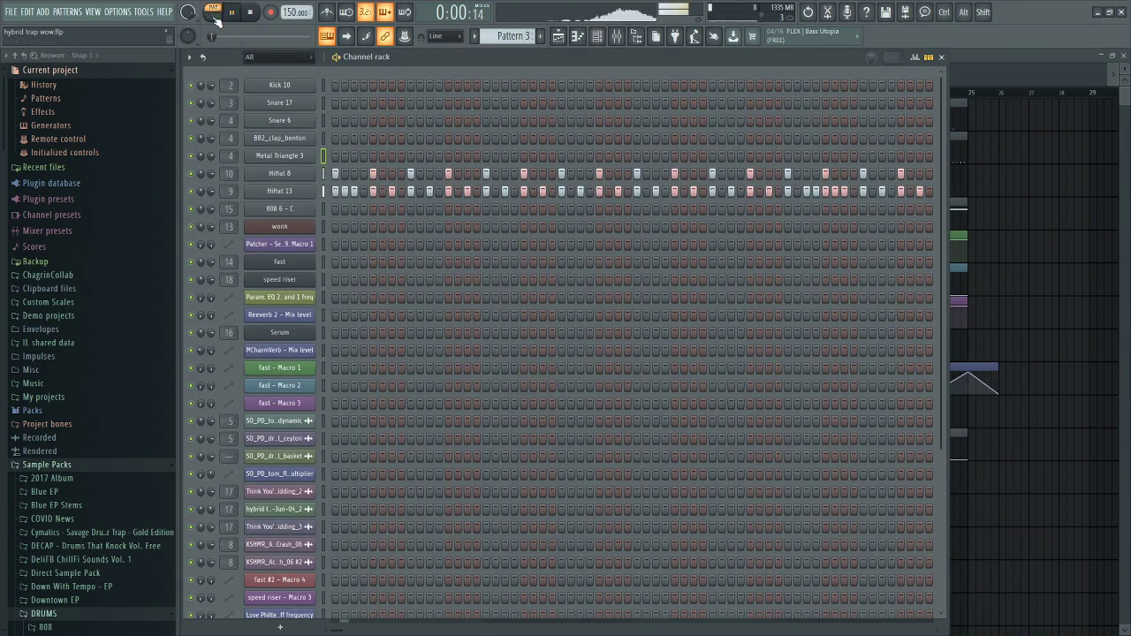
{"action": "left_click", "coordinate": [215, 16]}
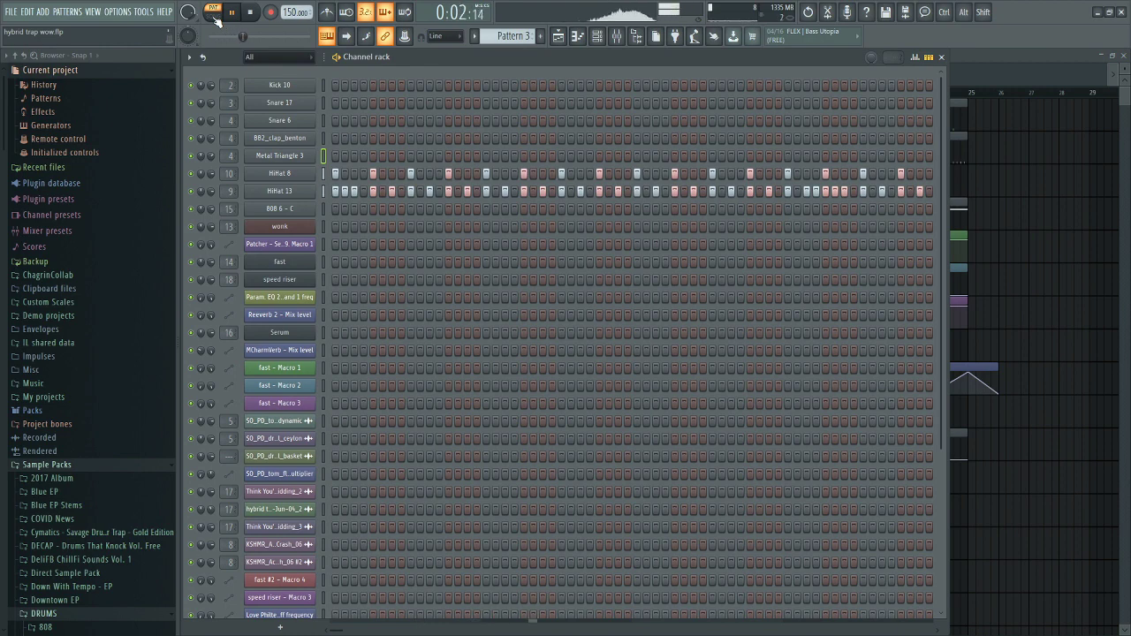
{"action": "key", "text": "space"}
{"action": "key", "text": "F5"}
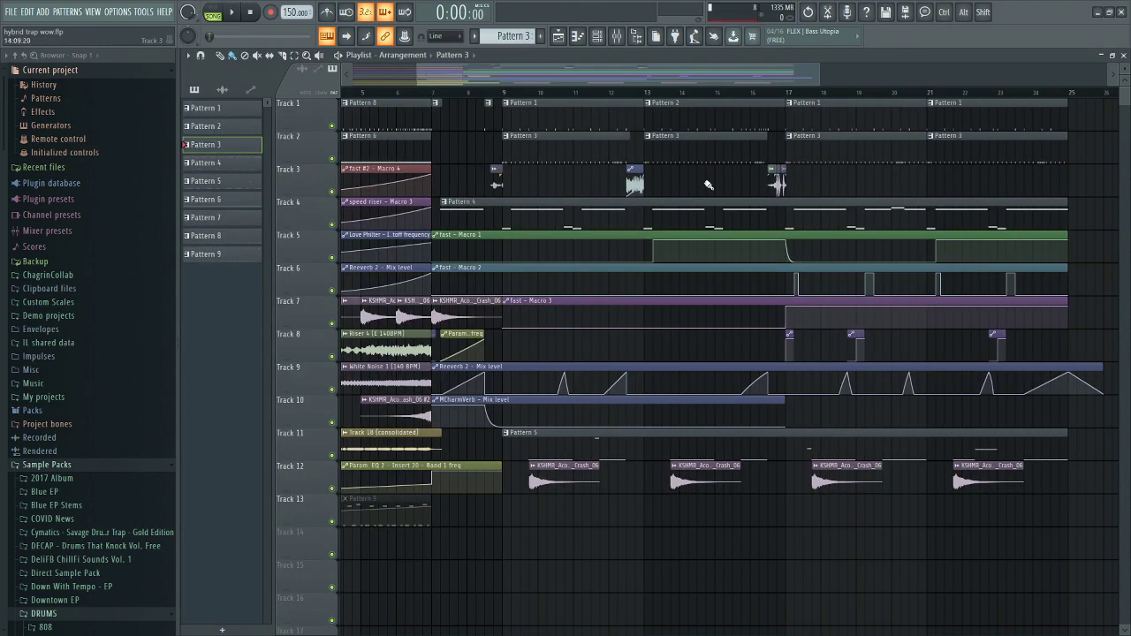
Open the mixer, inspect the effect slots of Insert 3 and Insert 8, and close it
{"action": "left_click", "coordinate": [622, 37]}
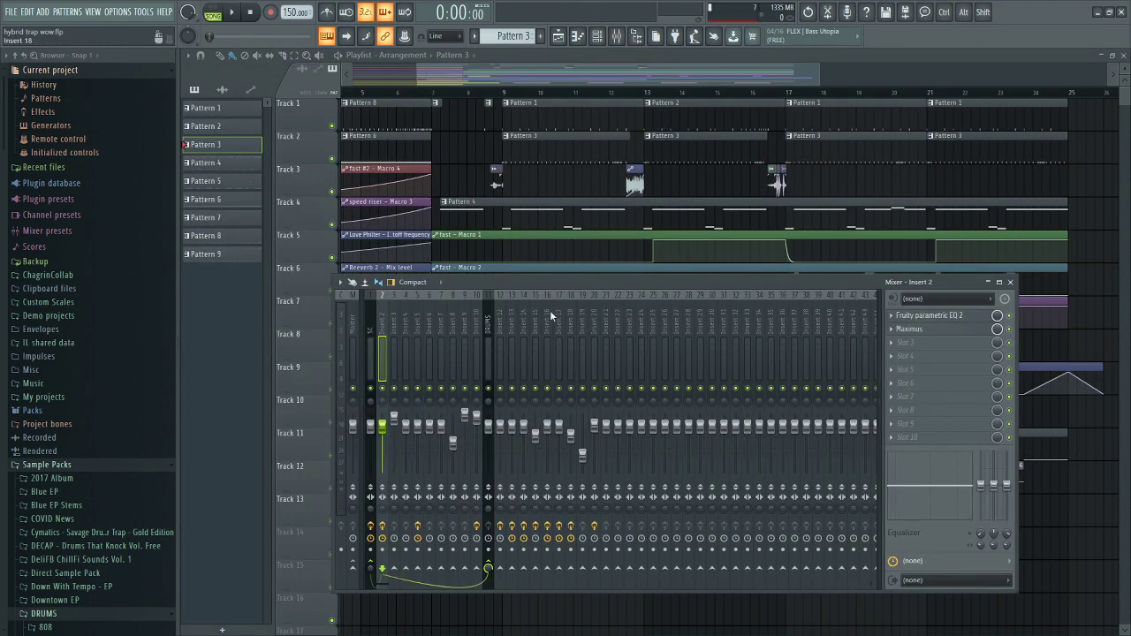
{"action": "left_click", "coordinate": [394, 323]}
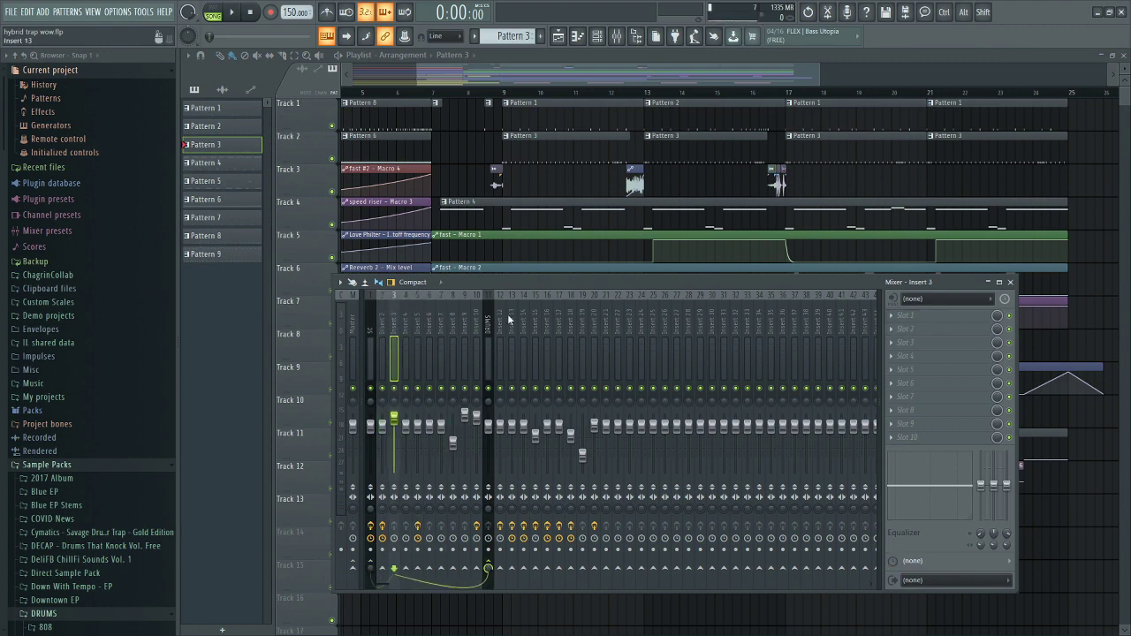
{"action": "left_click", "coordinate": [453, 331]}
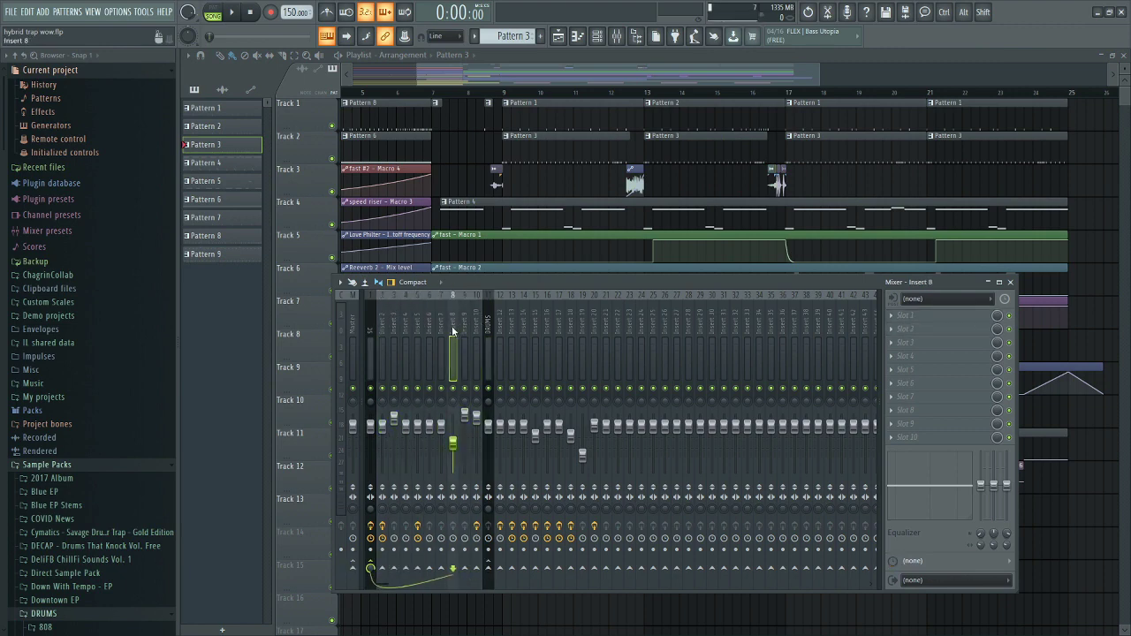
{"action": "key", "text": "F9"}
Highlight the drum fill clips on Track 3 together with the Pattern 3 clips, and clear the selection
{"action": "left_click_drag", "start_coordinate": [585, 185], "coordinate": [677, 184]}
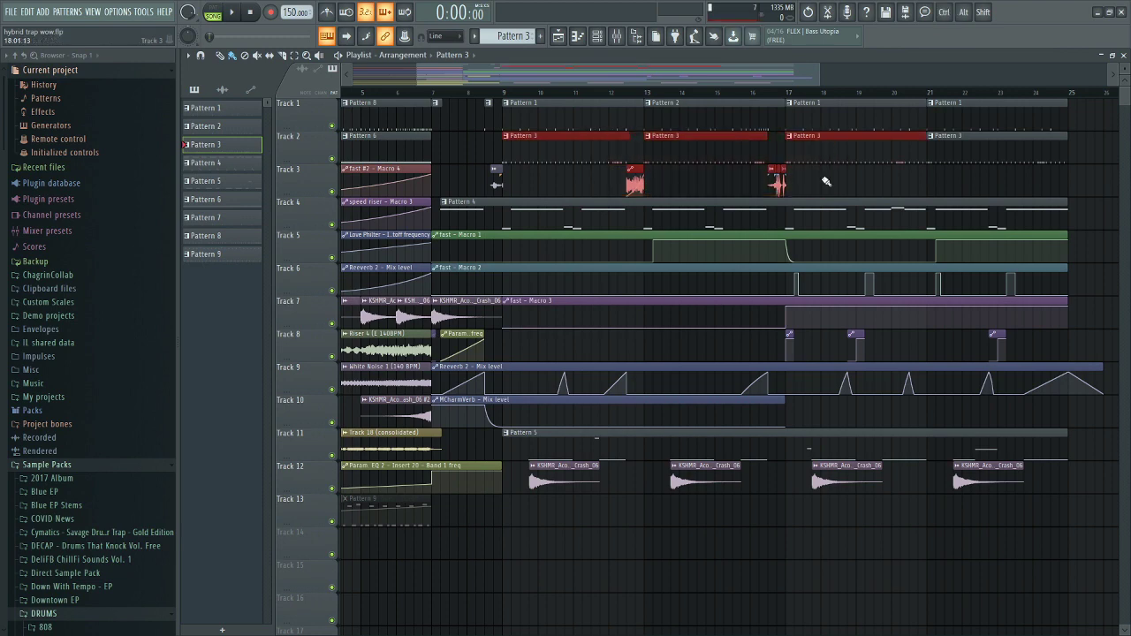
{"action": "left_click_drag", "start_coordinate": [825, 182], "coordinate": [1071, 183]}
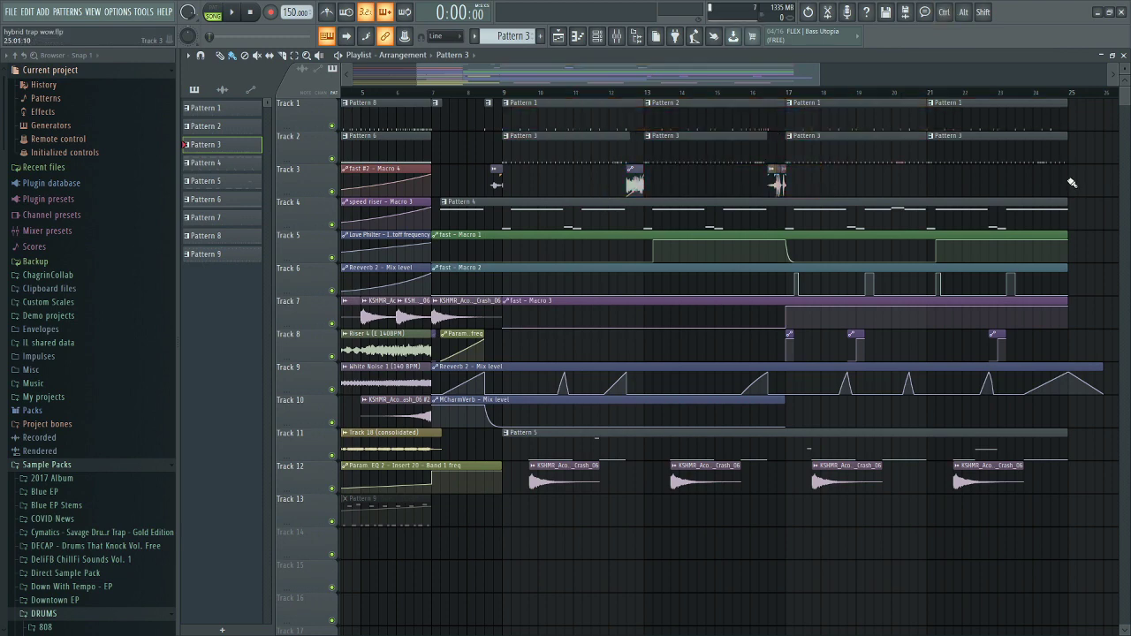
{"action": "scroll", "coordinate": [504, 99], "scroll_direction": "up", "scroll_amount": 3}
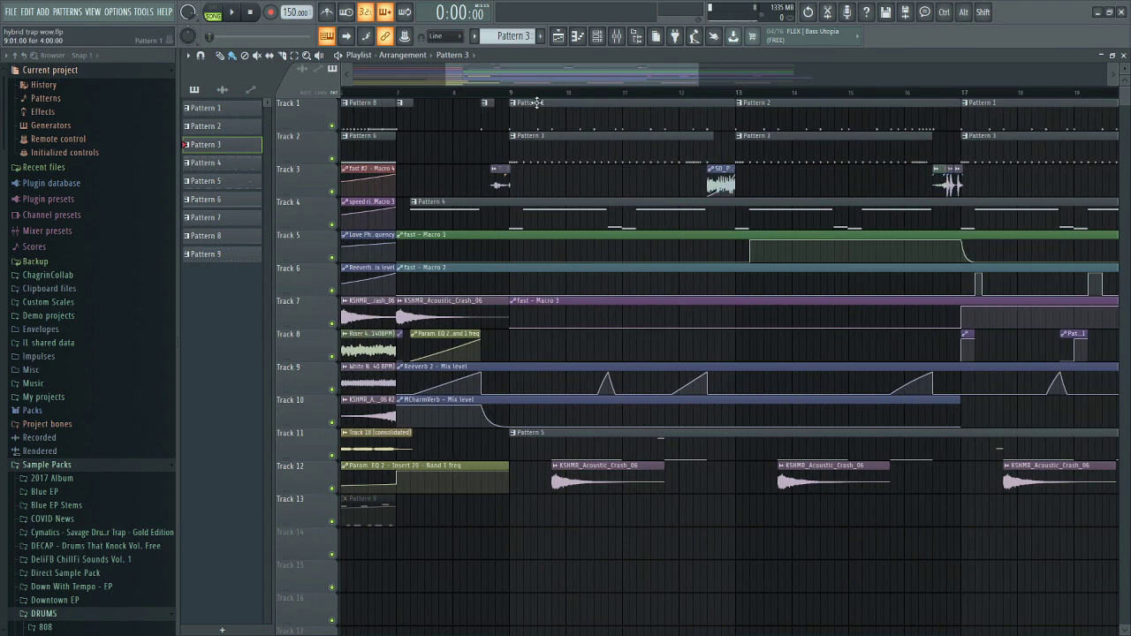
Place the playhead at bar 9, inspect the effects on the SC mixer track and close the mixer
{"action": "left_click", "coordinate": [531, 94]}
{"action": "key", "text": "F9"}
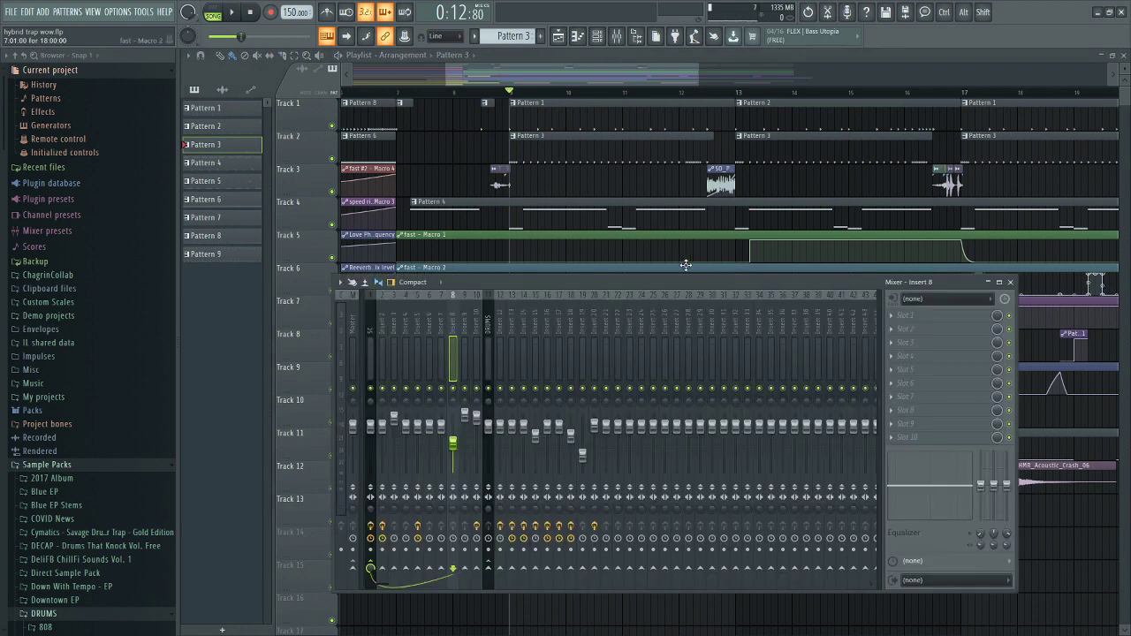
{"action": "mouse_move", "coordinate": [686, 265]}
{"action": "left_mouse_down"}
{"action": "mouse_move", "coordinate": [672, 295]}
{"action": "mouse_move", "coordinate": [679, 263]}
{"action": "left_mouse_up"}
{"action": "left_click", "coordinate": [367, 329]}
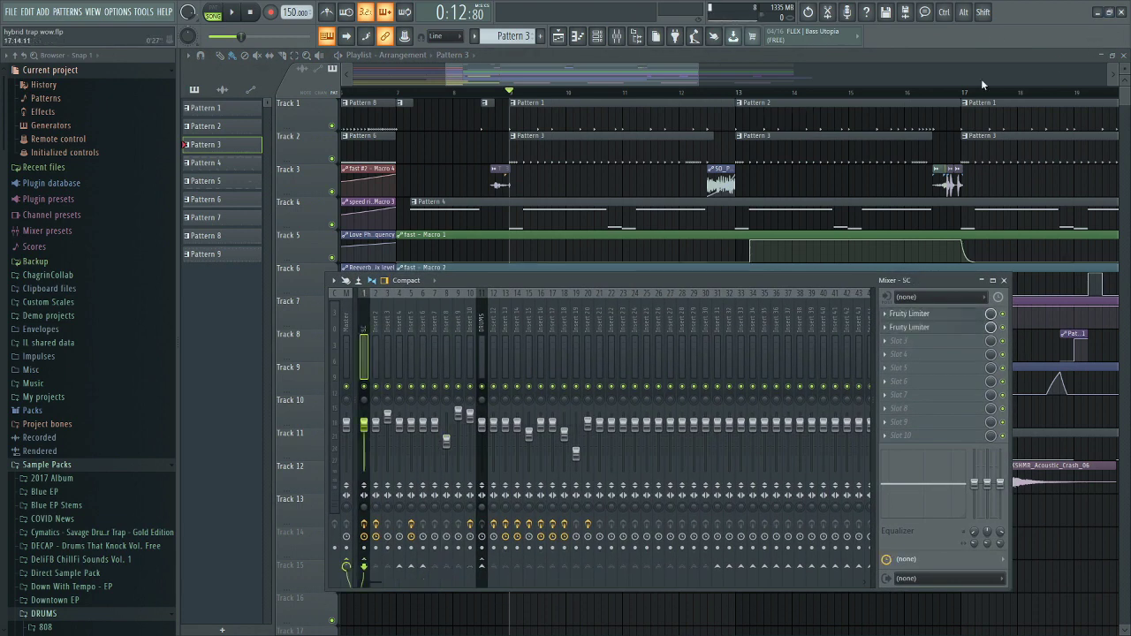
{"action": "key", "text": "F9"}
{"action": "scroll", "coordinate": [530, 190], "scroll_direction": "down", "scroll_amount": 3}
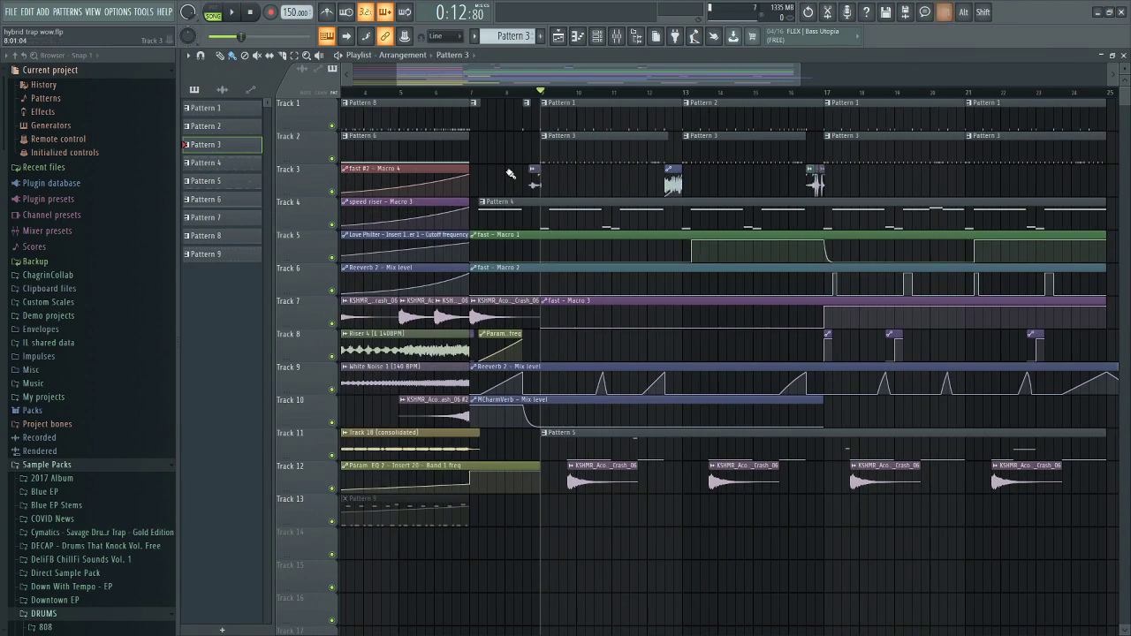
Open Pattern 4's wonk channel in the piano roll and audition its C4 note
{"action": "scroll", "coordinate": [510, 174], "scroll_direction": "down", "scroll_amount": 2}
{"action": "left_click_drag", "start_coordinate": [575, 77], "coordinate": [607, 80]}
{"action": "scroll", "coordinate": [513, 177], "scroll_direction": "up", "scroll_amount": 4}
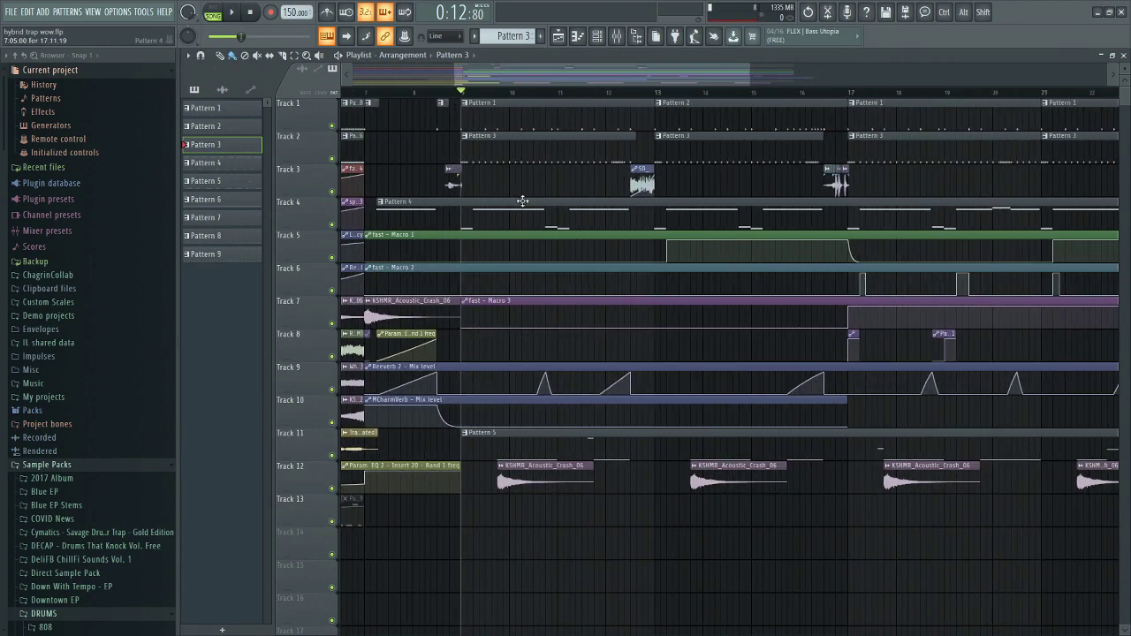
{"action": "double_click", "coordinate": [523, 204]}
{"action": "scroll", "coordinate": [556, 232], "scroll_direction": "down", "scroll_amount": 4}
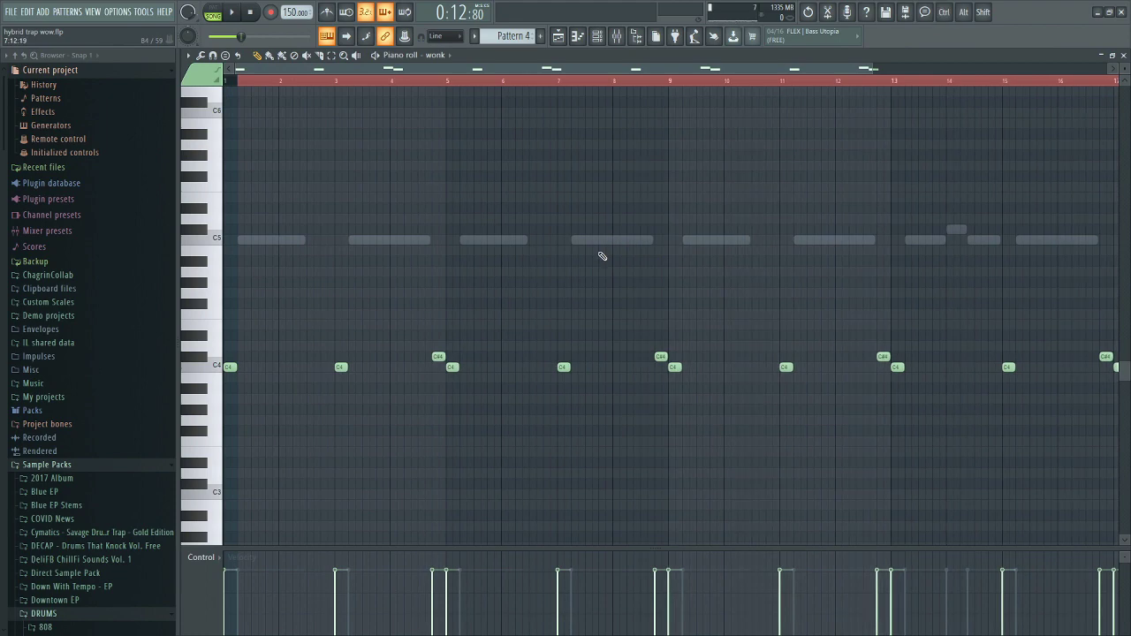
{"action": "scroll", "coordinate": [492, 180], "scroll_direction": "down", "scroll_amount": 2}
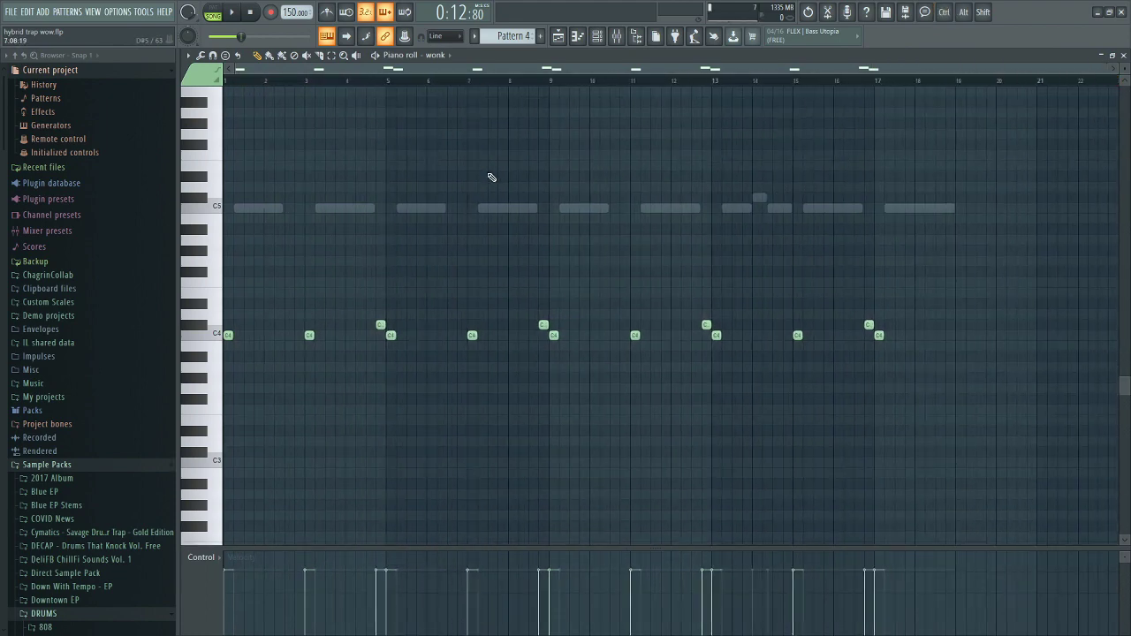
{"action": "left_click", "coordinate": [216, 341]}
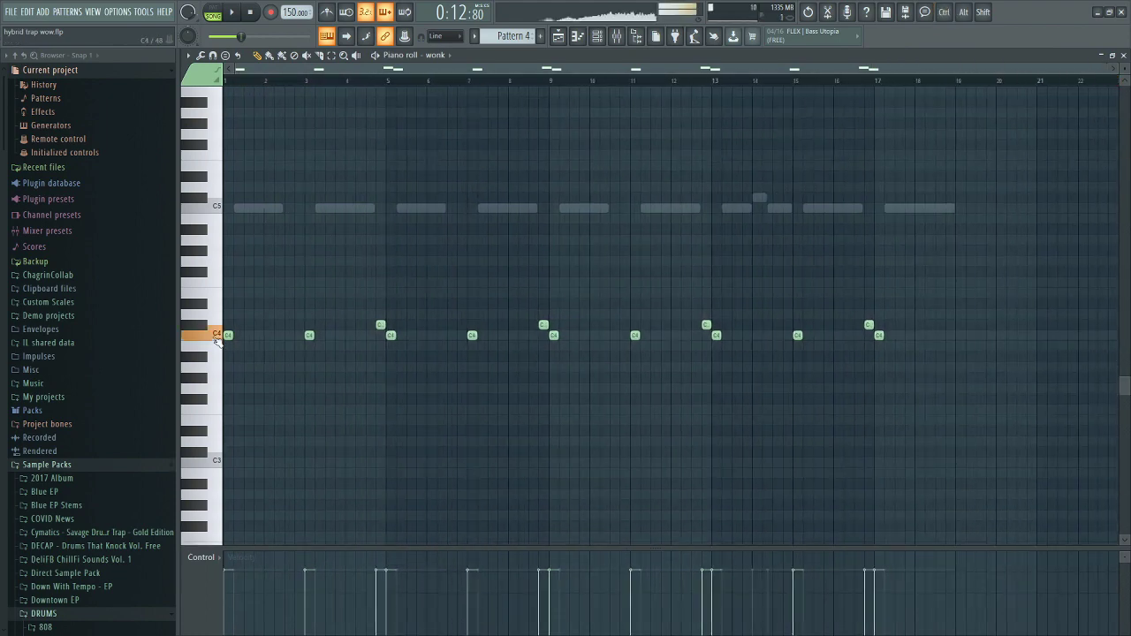
{"action": "left_click", "coordinate": [217, 341]}
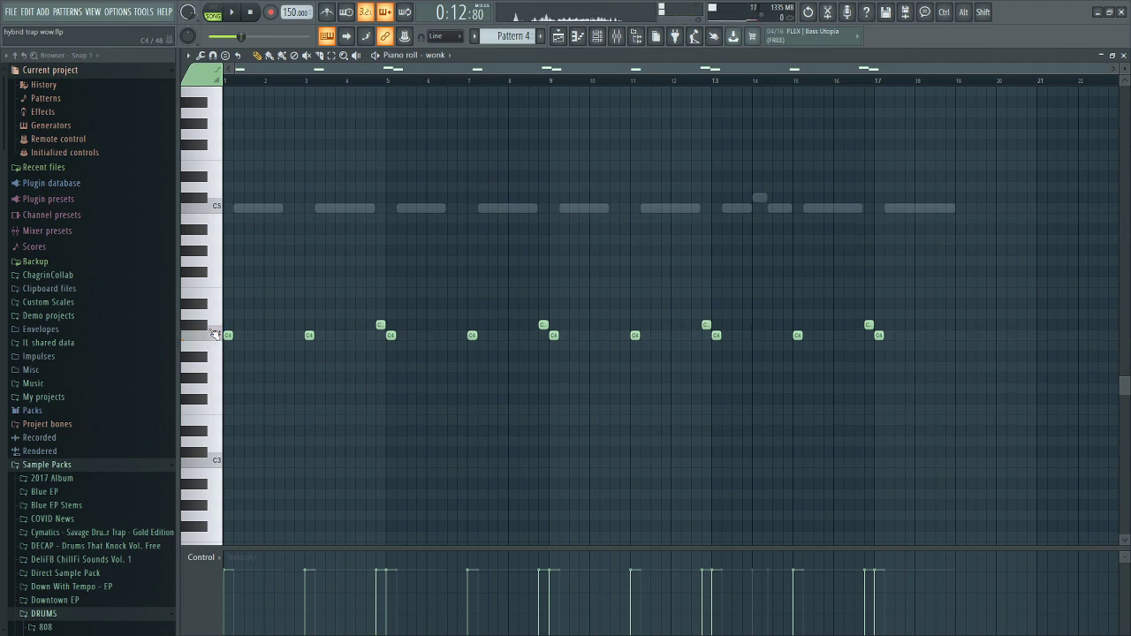
Switch the piano roll to the fast channel, audition C5, highlight its later notes and return to the playlist
{"action": "double_click", "coordinate": [266, 209]}
{"action": "left_click", "coordinate": [215, 210]}
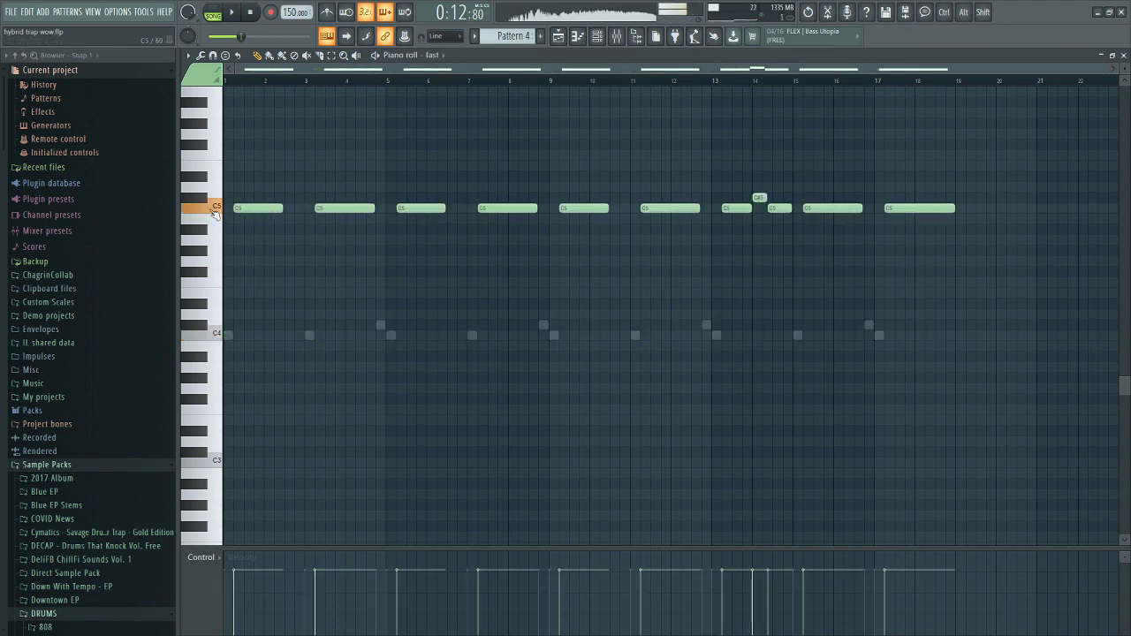
{"action": "left_click_drag", "start_coordinate": [299, 150], "coordinate": [920, 235]}
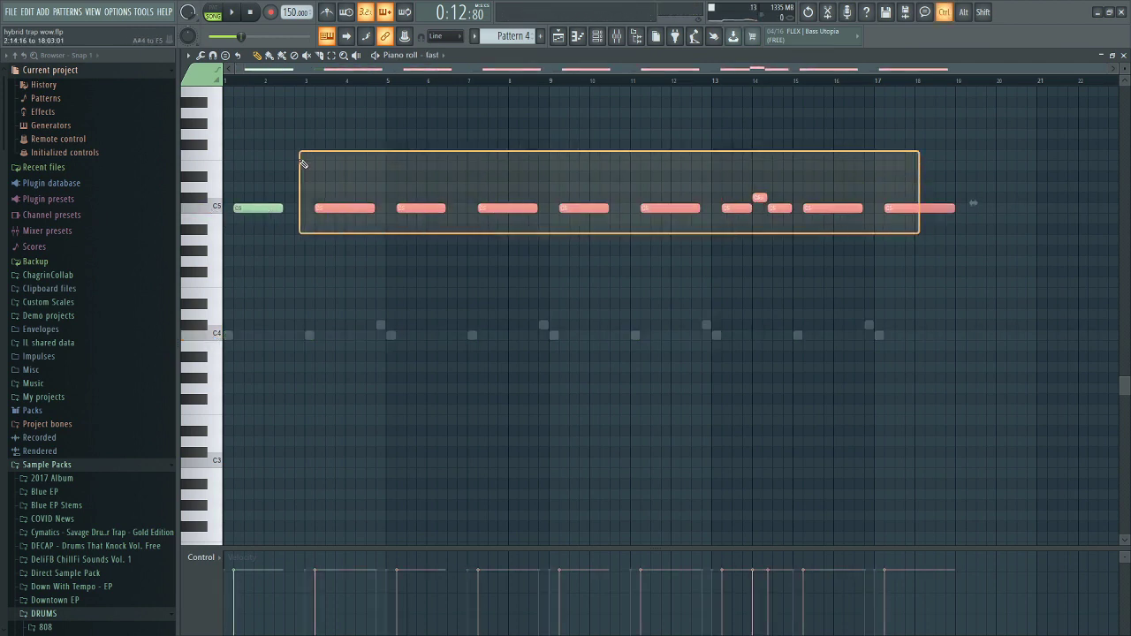
{"action": "left_click", "coordinate": [848, 135], "text": "ctrl"}
{"action": "left_click", "coordinate": [1124, 55]}
{"action": "key", "text": "F5"}
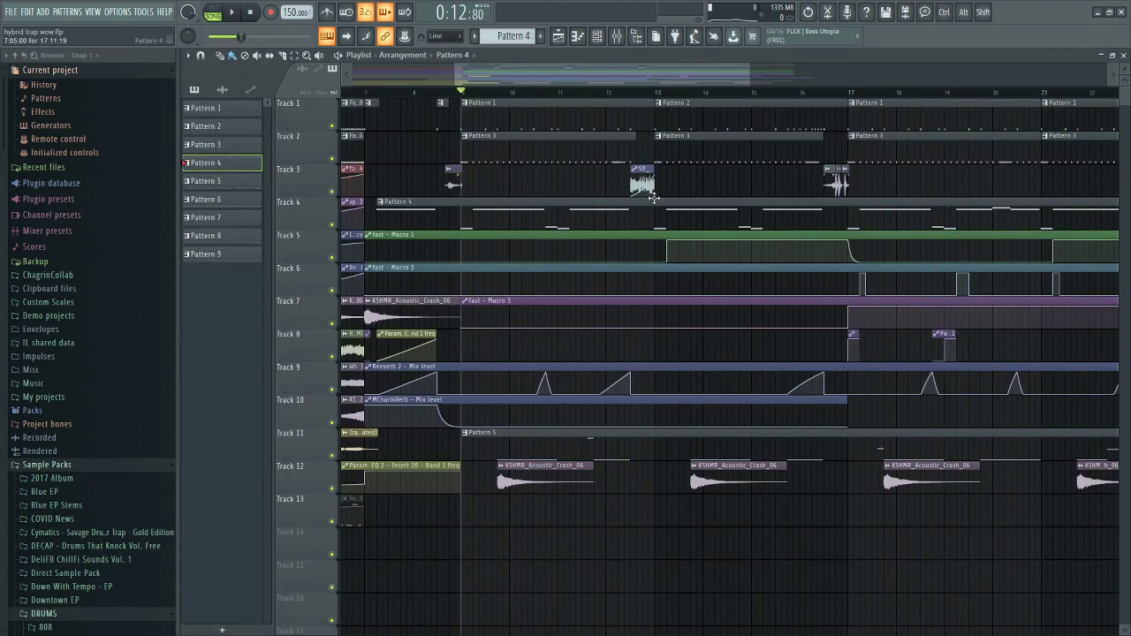
Open the fast channel's Serum instrument and inspect its oscillators along with the shapes and targets of LFO 1, LFO 2 and LFO 3
{"action": "left_click", "coordinate": [578, 35]}
{"action": "left_click", "coordinate": [279, 262]}
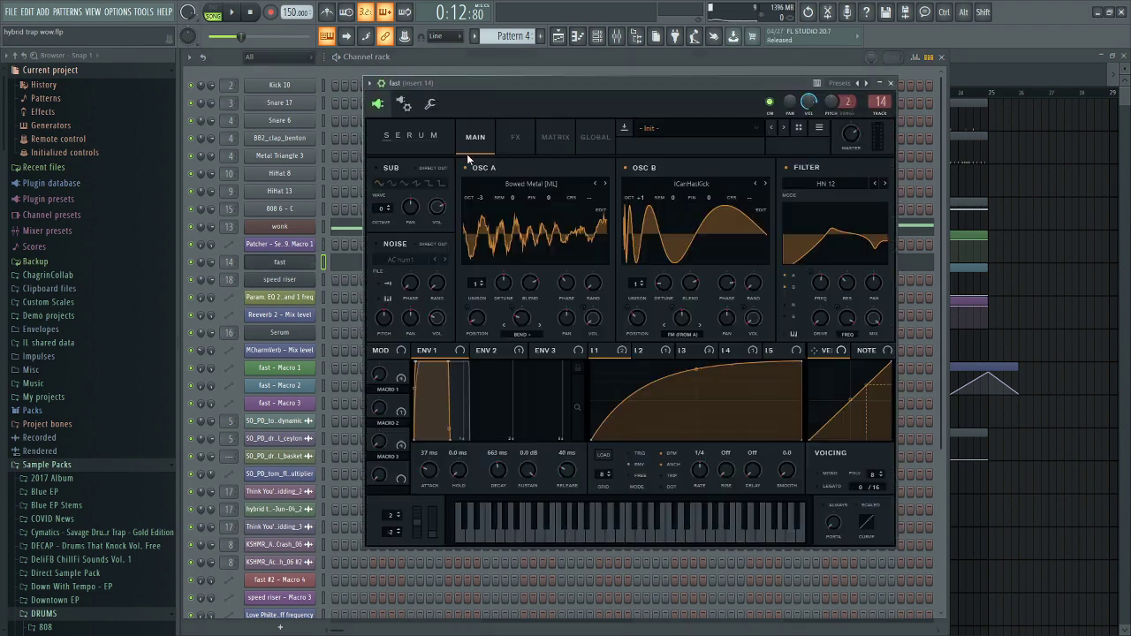
{"action": "left_click_drag", "start_coordinate": [597, 85], "coordinate": [618, 88]}
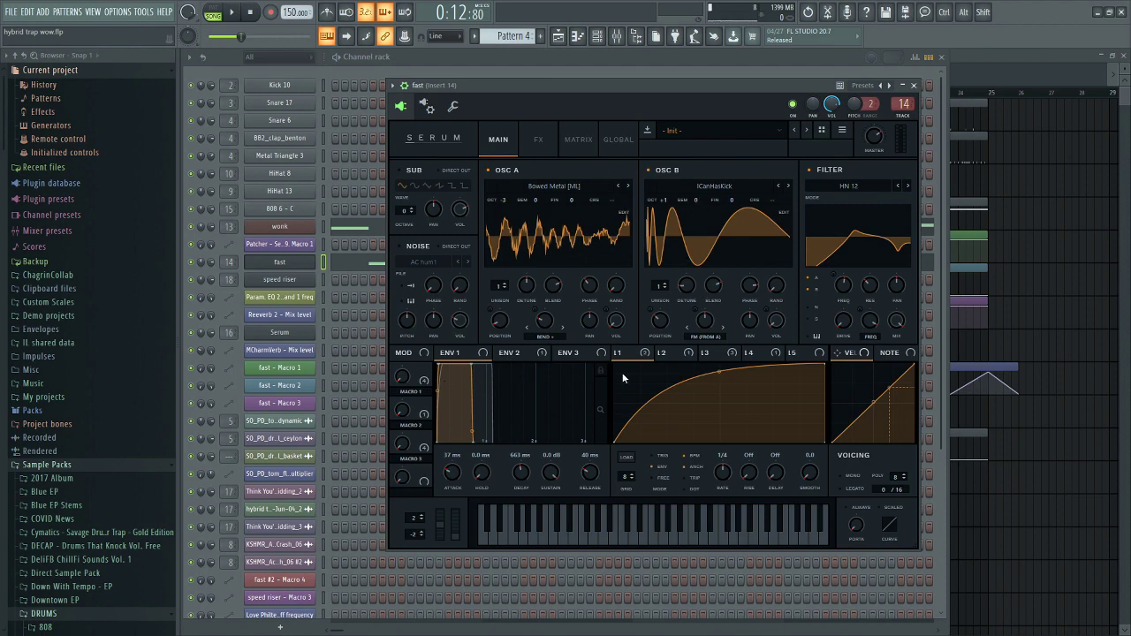
{"action": "left_click", "coordinate": [677, 354]}
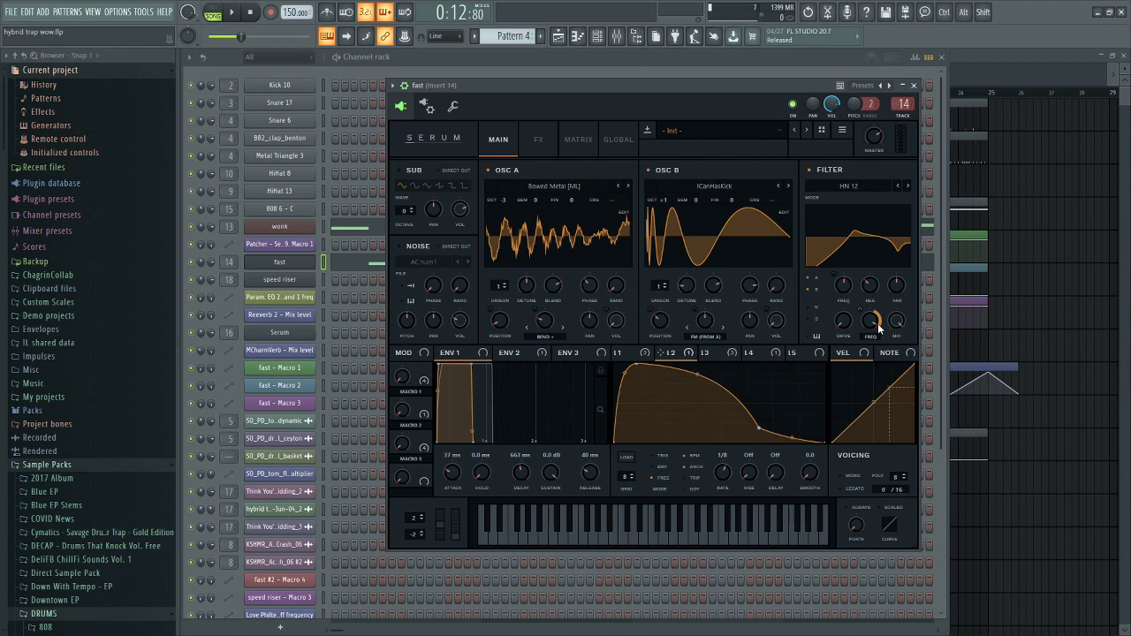
{"action": "left_click", "coordinate": [729, 352]}
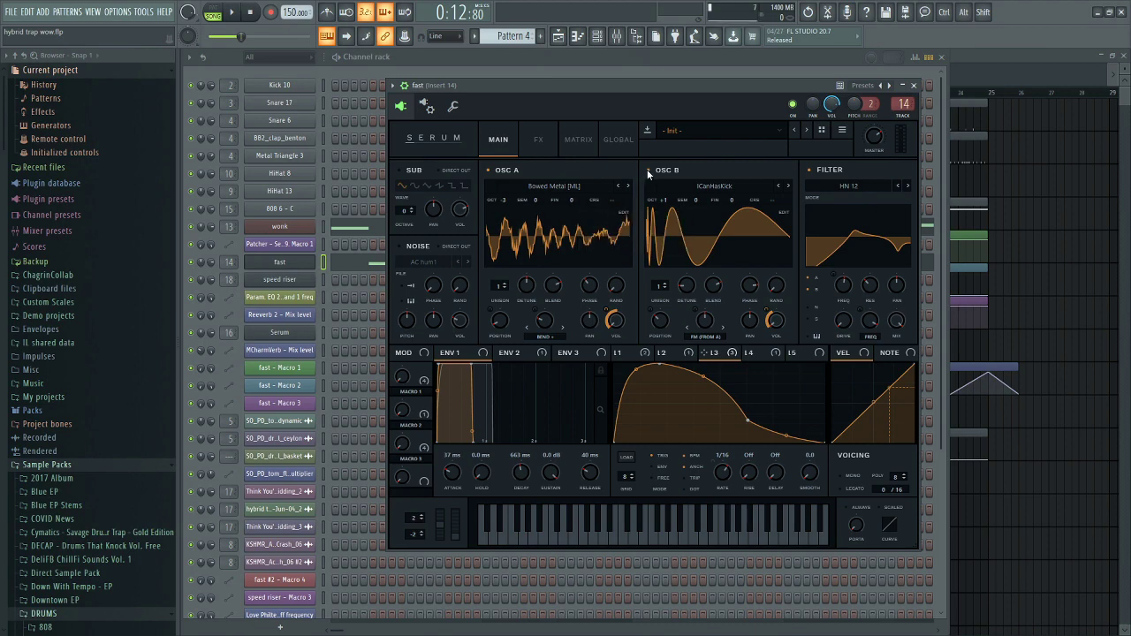
Inspect the chorus, distortion, compressor and EQ on Serum's effects page, and return to the playlist
{"action": "left_click_drag", "start_coordinate": [638, 87], "coordinate": [589, 88]}
{"action": "left_click", "coordinate": [493, 148]}
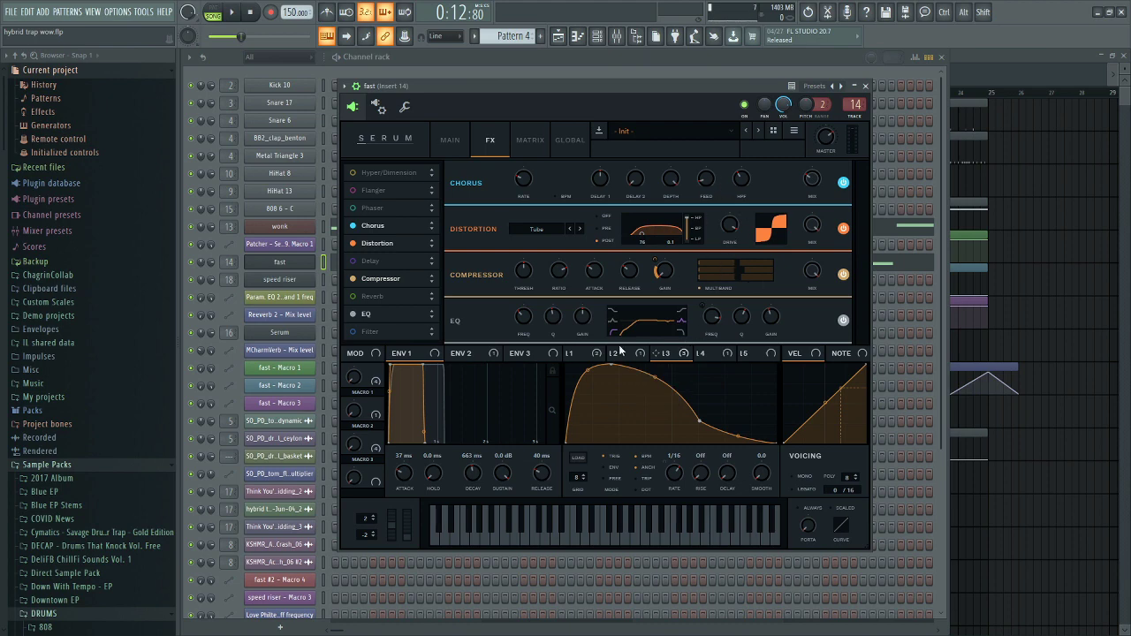
{"action": "left_click", "coordinate": [449, 139]}
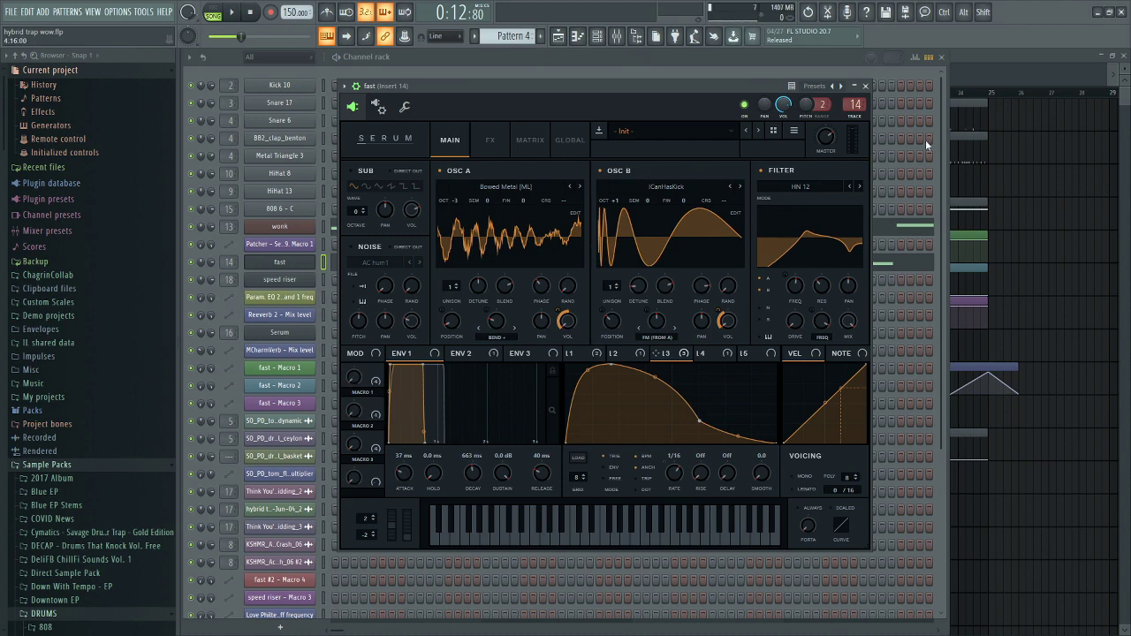
{"action": "left_click", "coordinate": [1050, 268]}
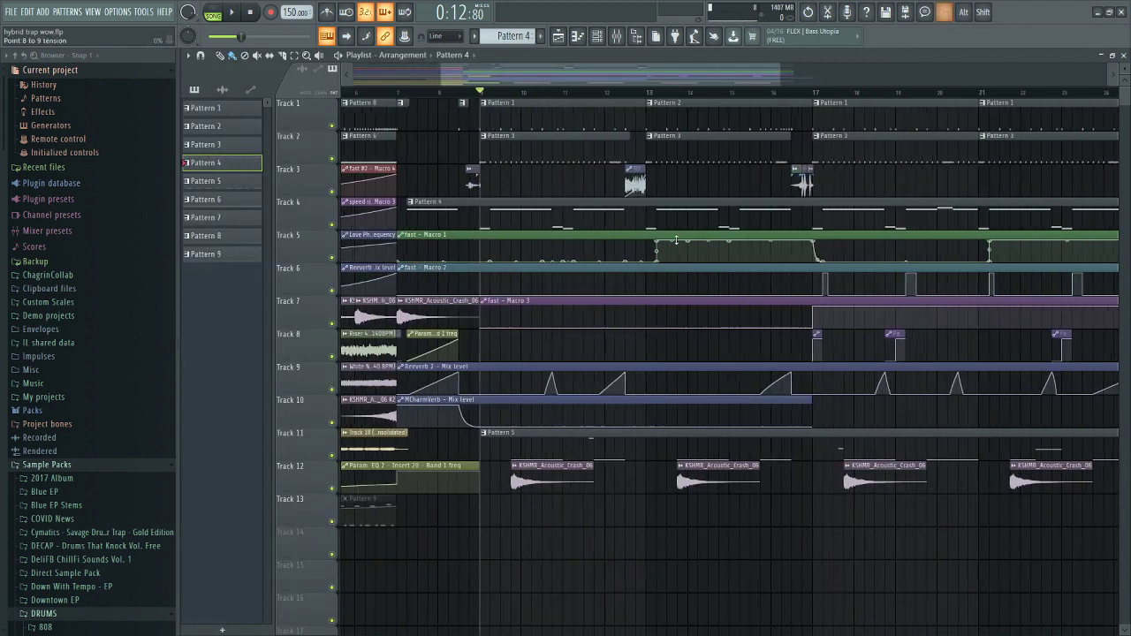
Reopen the fast channel's Serum instrument, inspect the oscillator controls assigned to Macro 1 and return to the playlist
{"action": "scroll", "coordinate": [676, 239], "scroll_direction": "down", "scroll_amount": 2}
{"action": "left_click", "coordinate": [597, 36]}
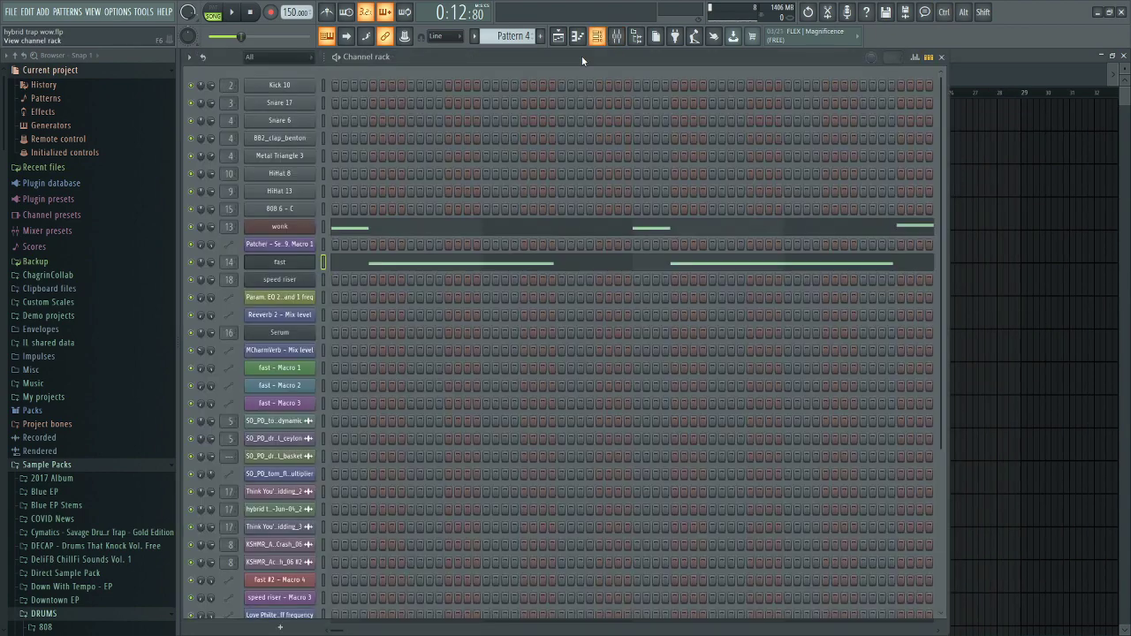
{"action": "left_click", "coordinate": [279, 262]}
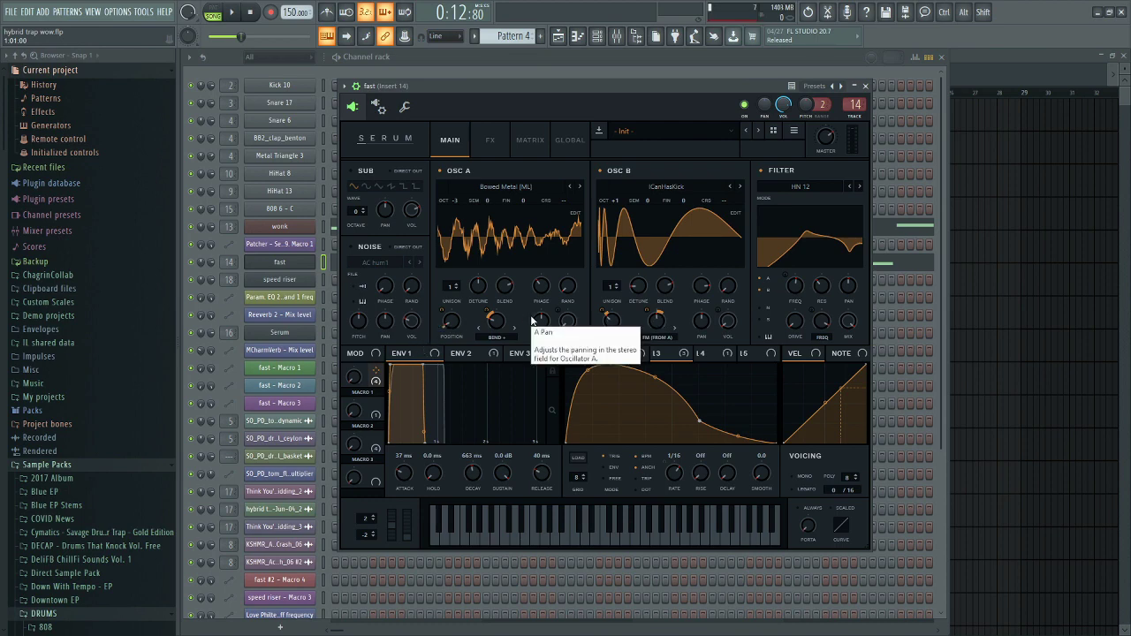
{"action": "left_click", "coordinate": [984, 244]}
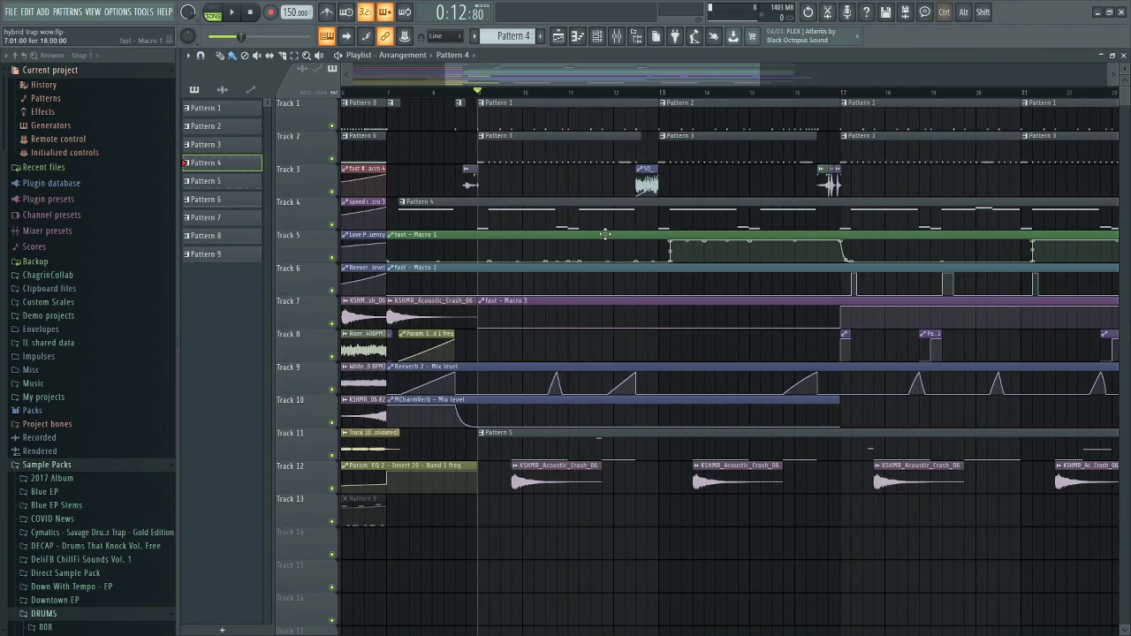
Play the arrangement briefly from bar 9 and again from bar 17
{"action": "scroll", "coordinate": [499, 102], "scroll_direction": "right", "scroll_amount": 2}
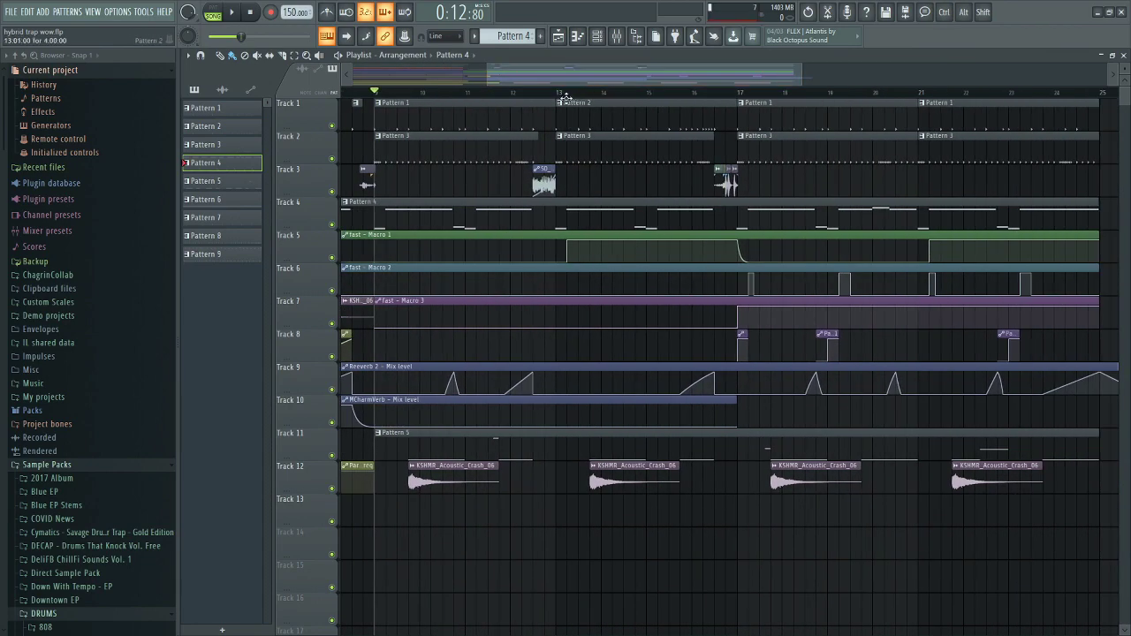
{"action": "key", "text": "space"}
{"action": "key", "text": "space"}
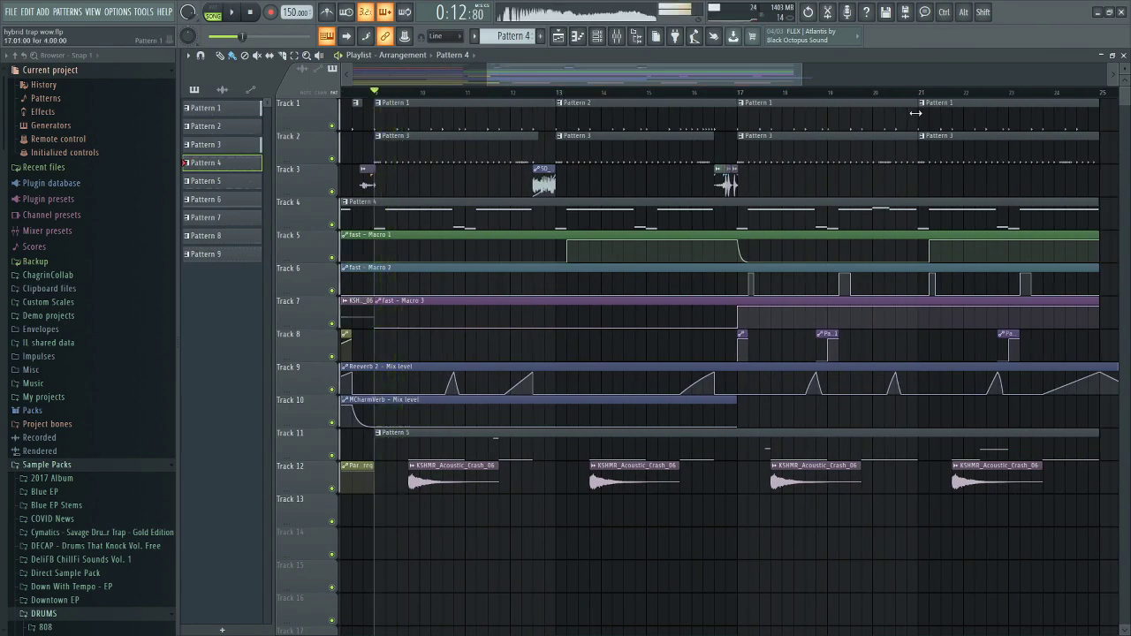
{"action": "left_click", "coordinate": [749, 94]}
{"action": "key", "text": "space"}
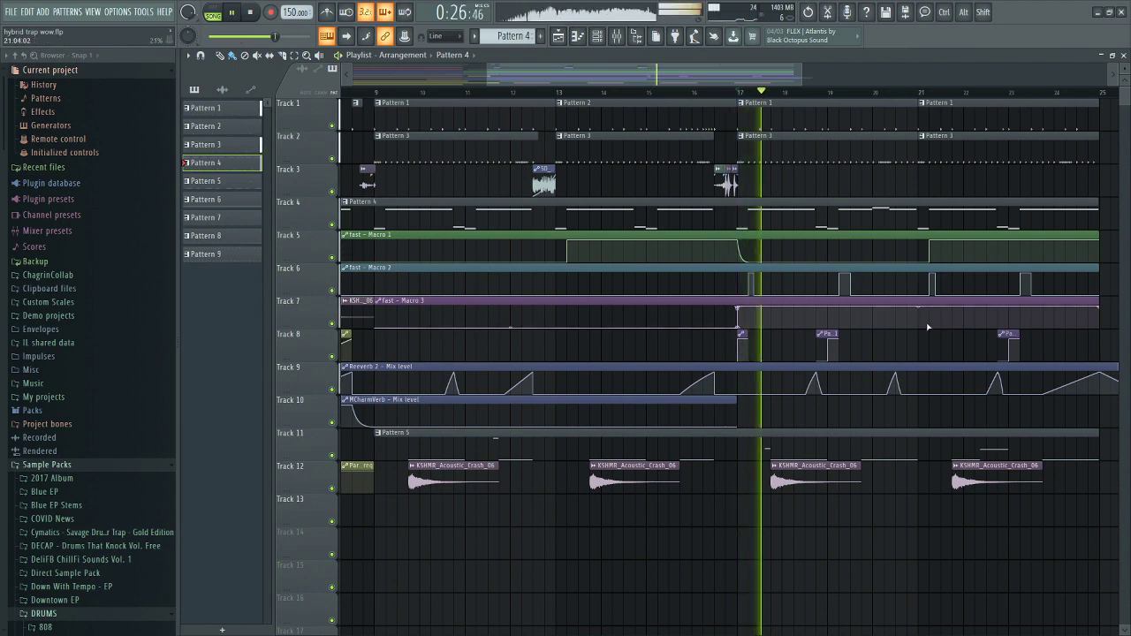
{"action": "key", "text": "space"}
Reopen the fast channel's Serum instrument, audition its sound with Macro 2 raised to 100% and return to the playlist
{"action": "left_click", "coordinate": [598, 36]}
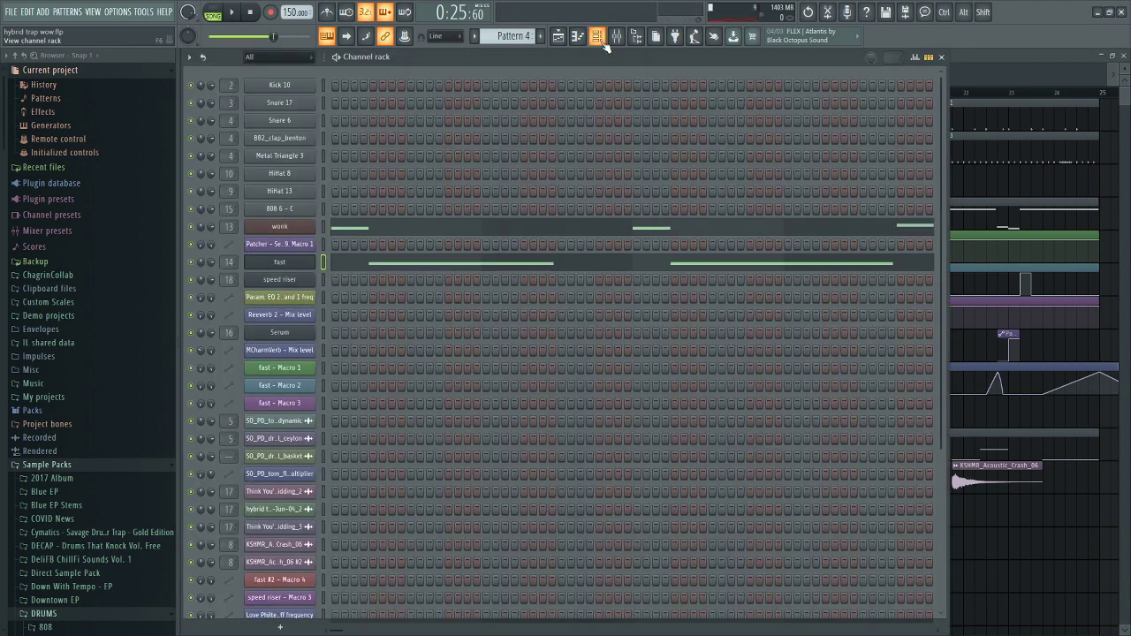
{"action": "left_click", "coordinate": [600, 39]}
{"action": "left_click", "coordinate": [530, 266]}
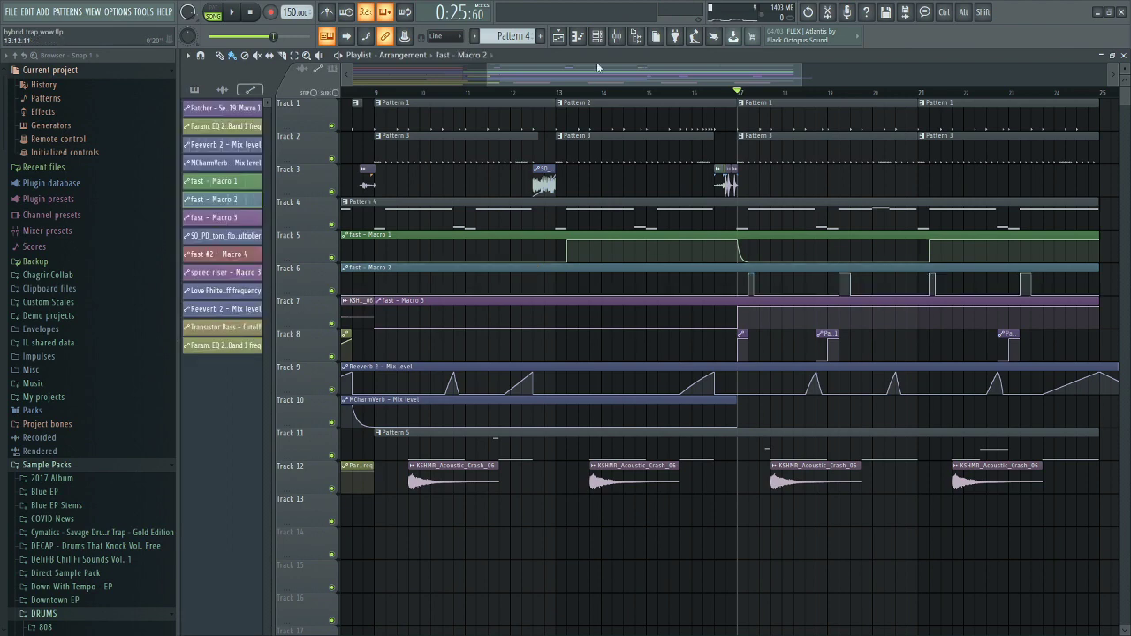
{"action": "left_click", "coordinate": [598, 38]}
{"action": "left_click", "coordinate": [297, 263]}
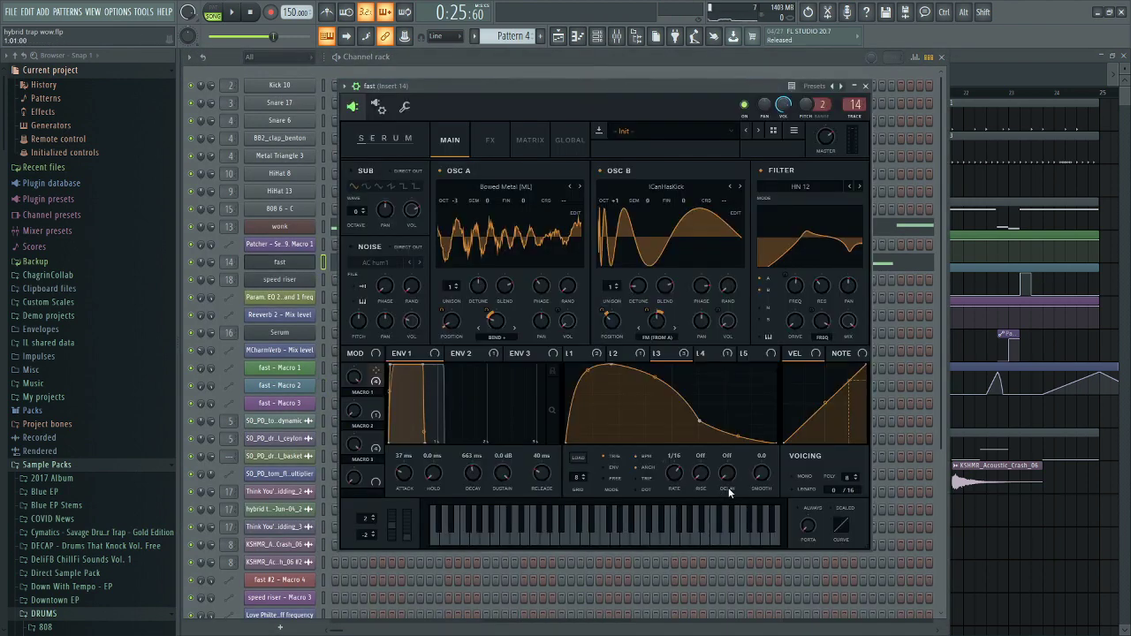
{"action": "left_click_drag", "start_coordinate": [356, 445], "coordinate": [422, 289]}
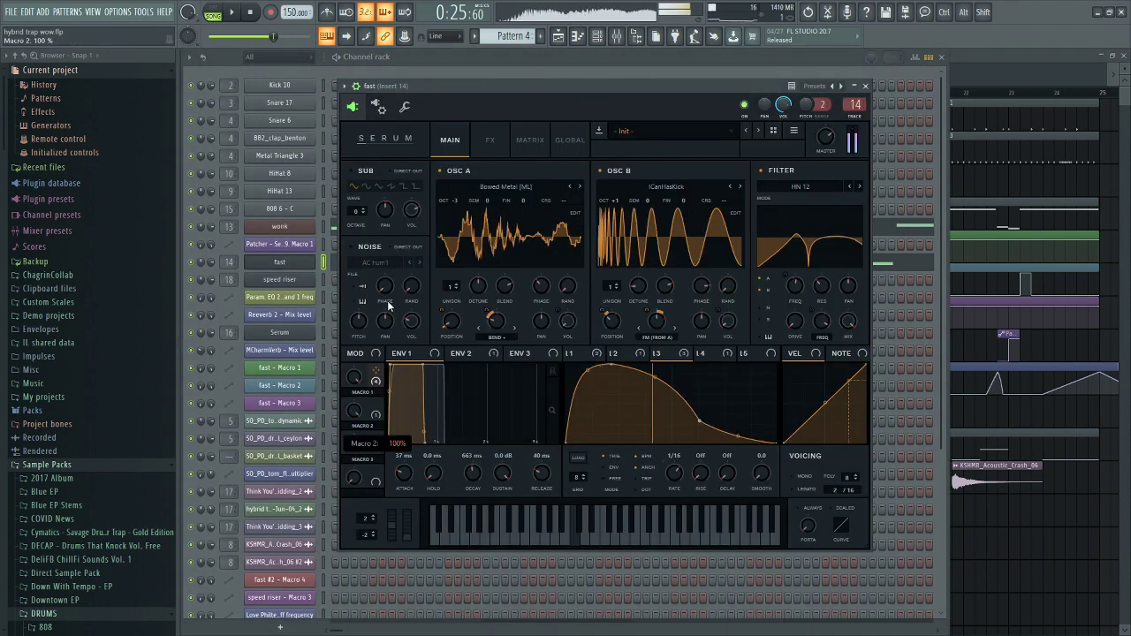
{"action": "left_click", "coordinate": [1102, 568]}
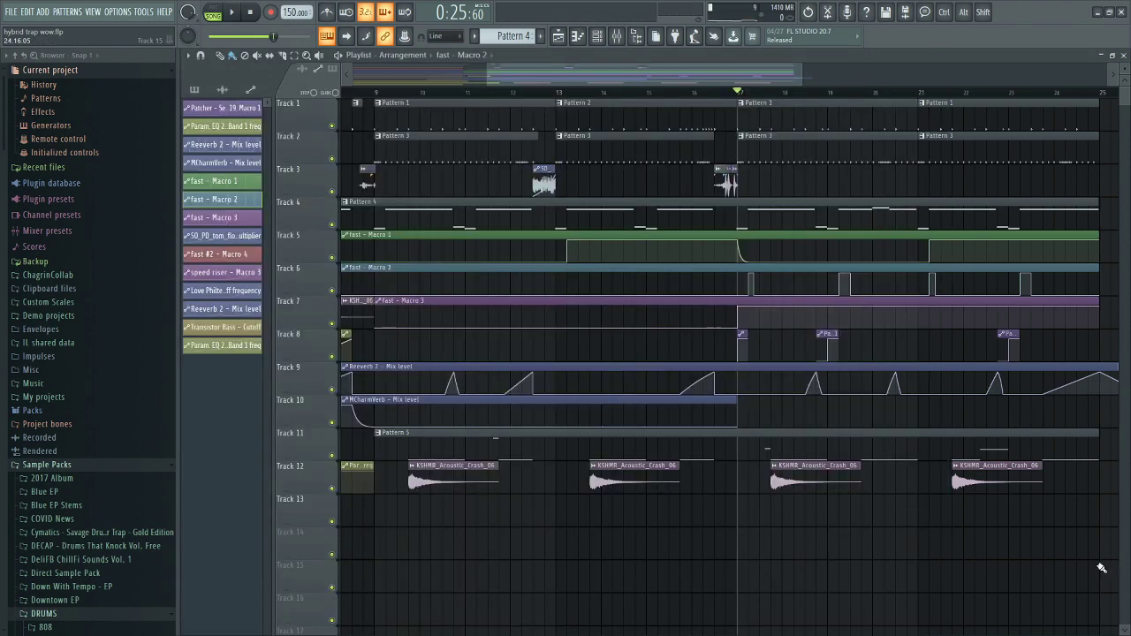
Play the arrangement from bar 17 to hear the fast channel's Macro 2 automation in context
{"action": "scroll", "coordinate": [789, 342], "scroll_direction": "up", "scroll_amount": 2}
{"action": "scroll", "coordinate": [884, 336], "scroll_direction": "up", "scroll_amount": 3}
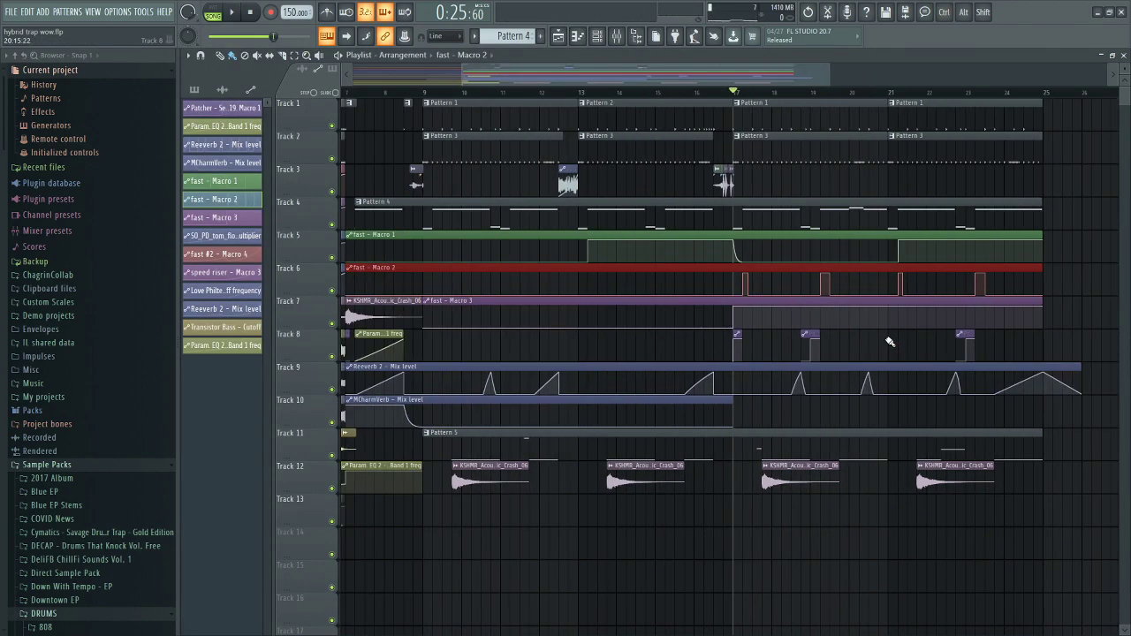
{"action": "key", "text": "space"}
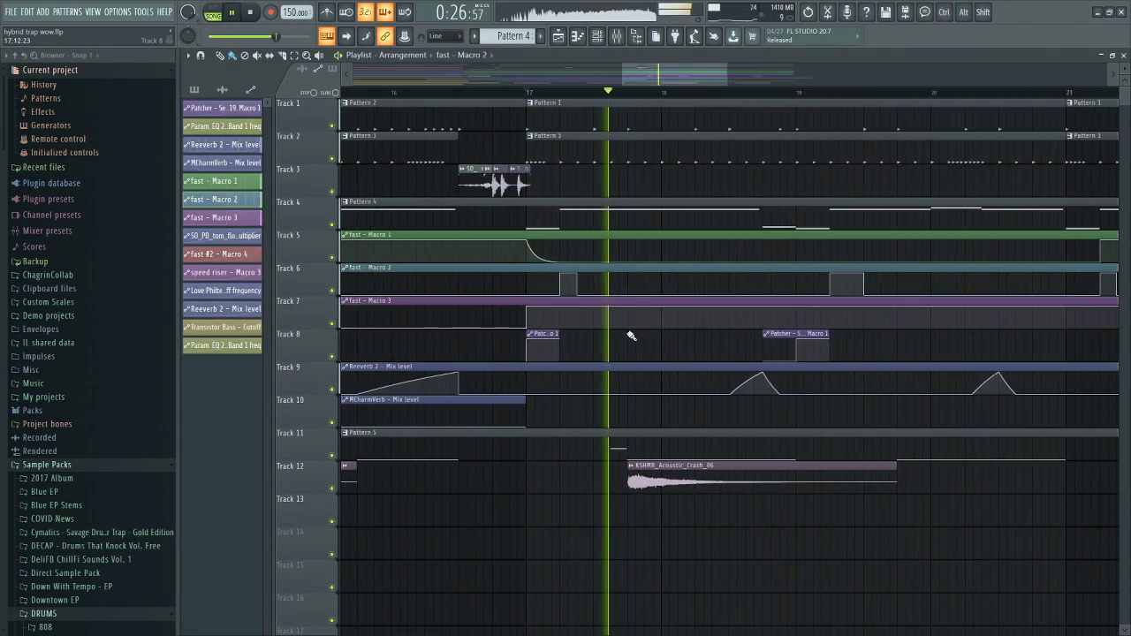
{"action": "key", "text": "space"}
Reopen the fast channel's Serum instrument, inspect the controls assigned to Macro 3 and return to the playlist
{"action": "left_click", "coordinate": [597, 35]}
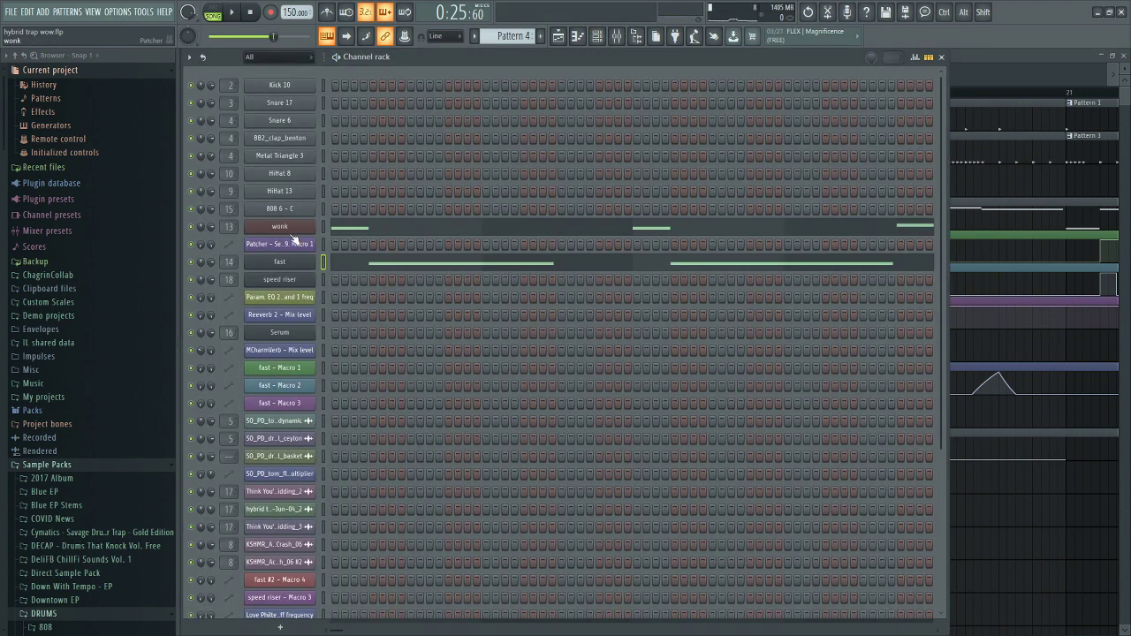
{"action": "left_click", "coordinate": [285, 263]}
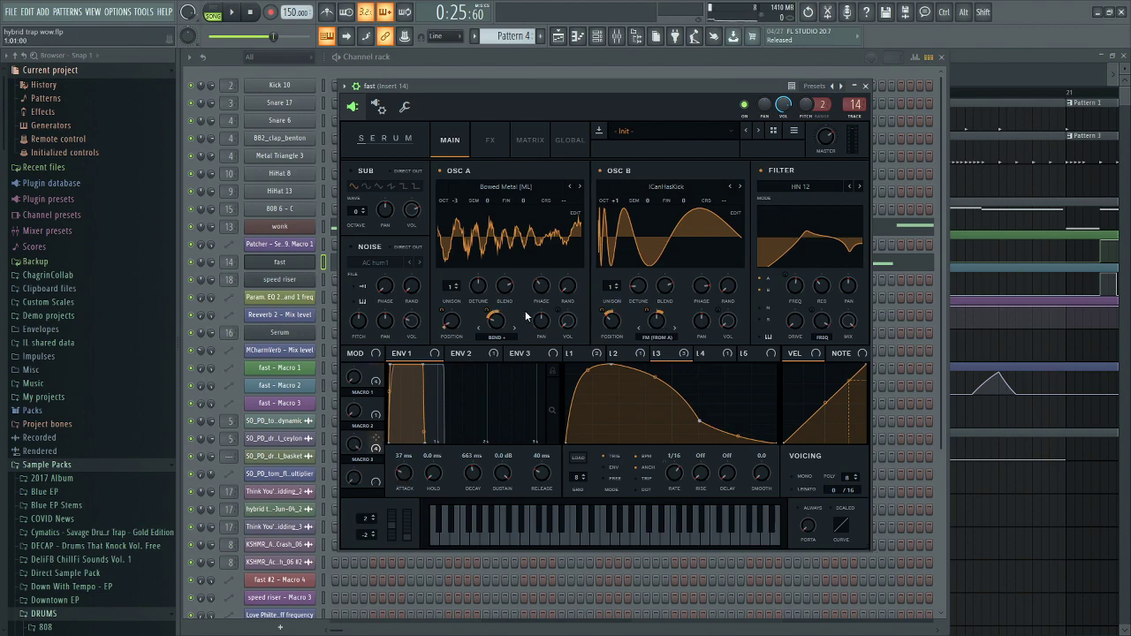
{"action": "left_click", "coordinate": [1094, 537]}
{"action": "scroll", "coordinate": [697, 159], "scroll_direction": "down", "scroll_amount": 3}
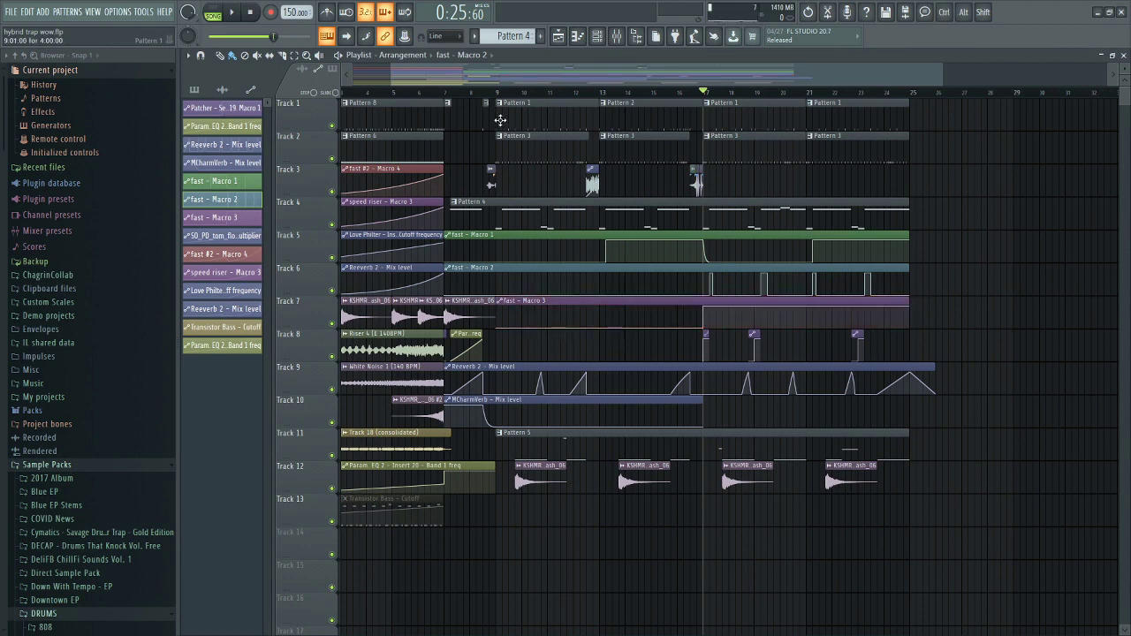
Place the playhead at bar 9 and point out the fast channel's Macro 1 and Macro 3 automation clips
{"action": "left_click", "coordinate": [501, 93]}
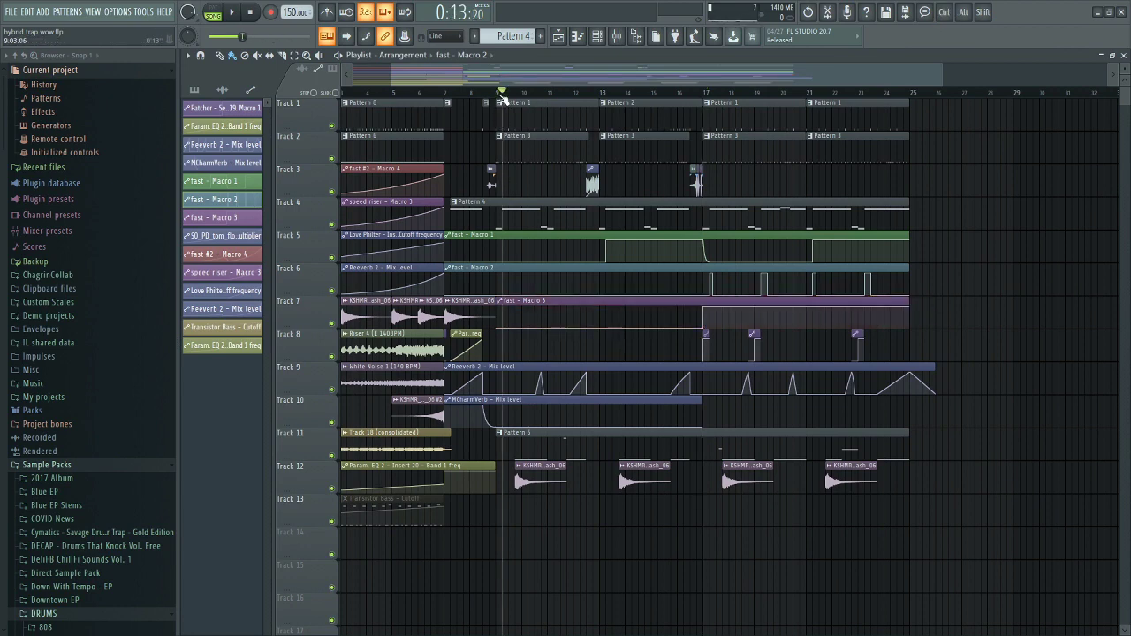
{"action": "left_click", "coordinate": [660, 231]}
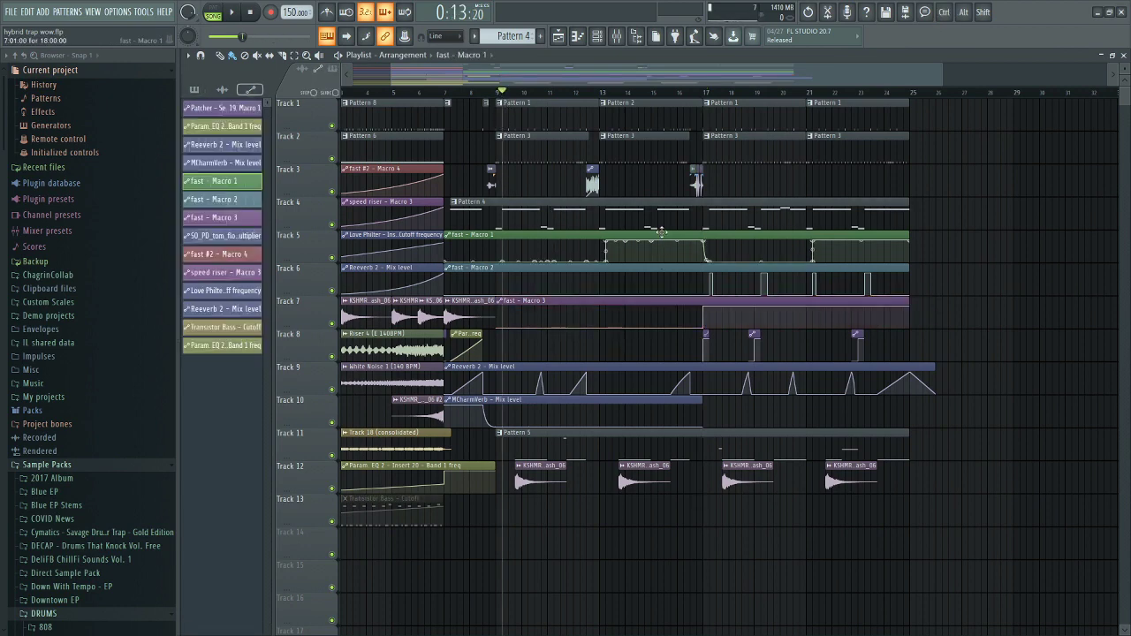
{"action": "left_click", "coordinate": [773, 303]}
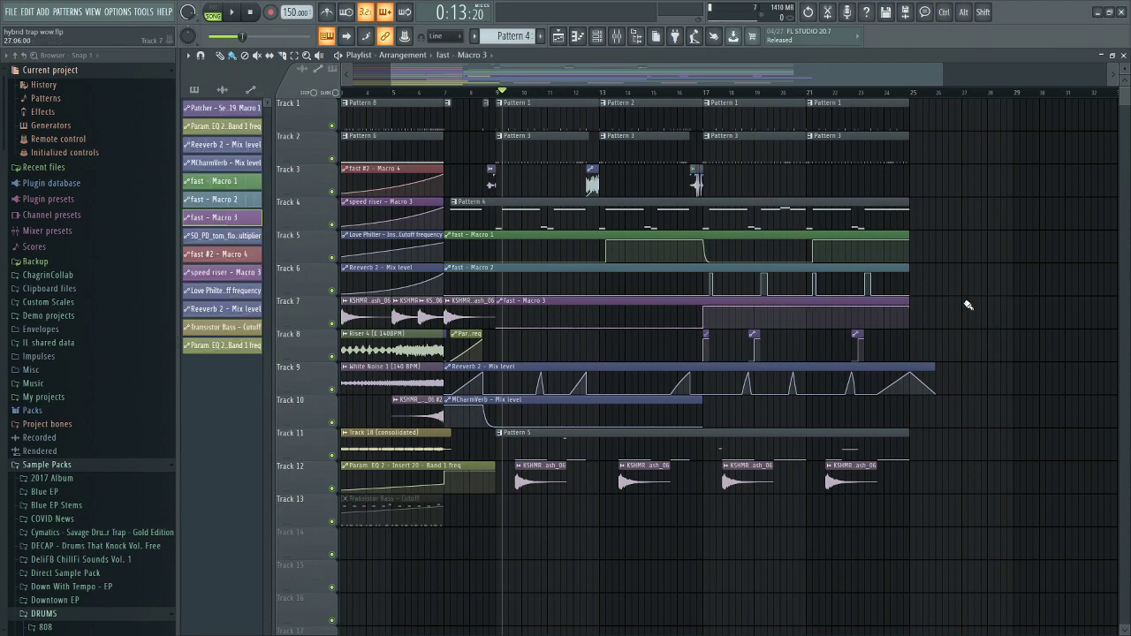
{"action": "scroll", "coordinate": [981, 300], "scroll_direction": "down", "scroll_amount": 2}
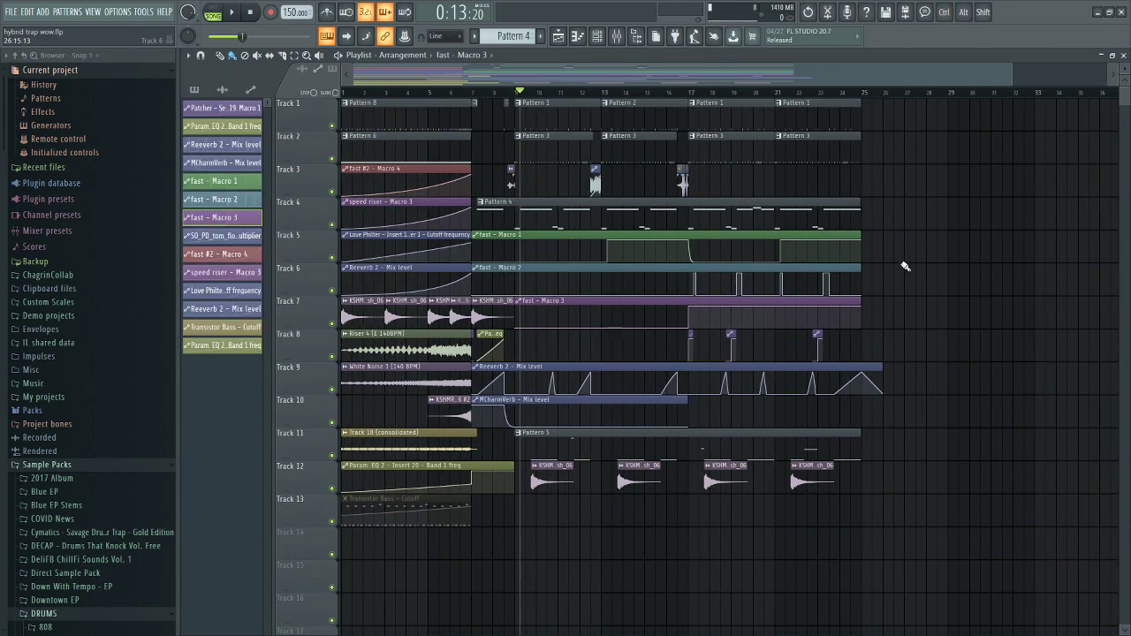
{"action": "scroll", "coordinate": [664, 324], "scroll_direction": "up", "scroll_amount": 2}
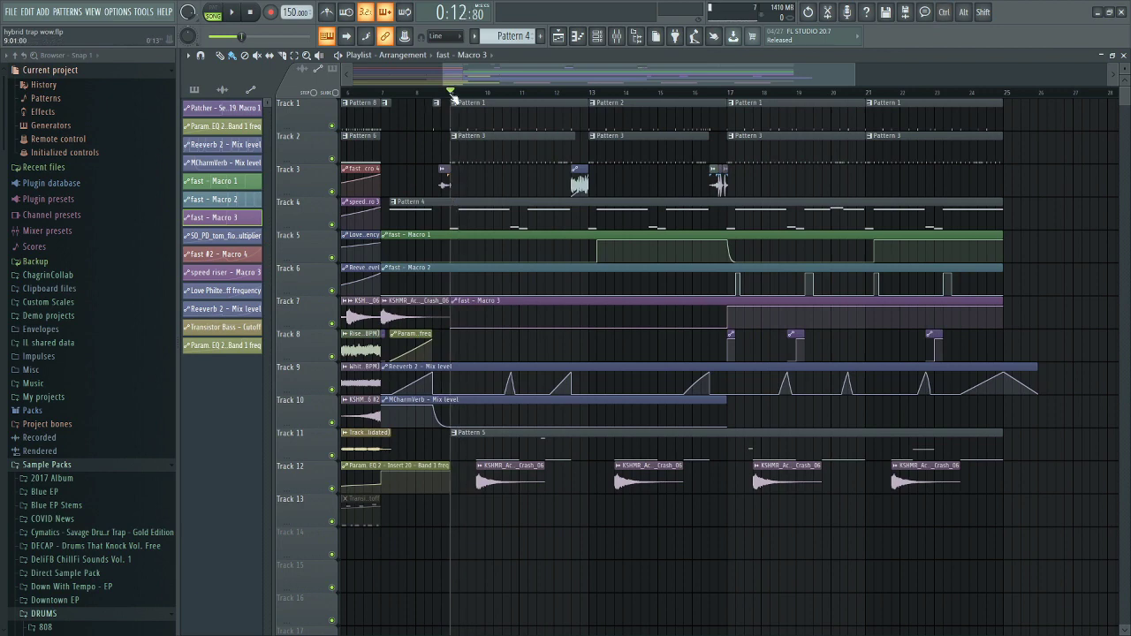
Open the mixer at Insert 14, inspect its Fruity parametric EQ 2 settings and return to the playlist
{"action": "left_click", "coordinate": [615, 35]}
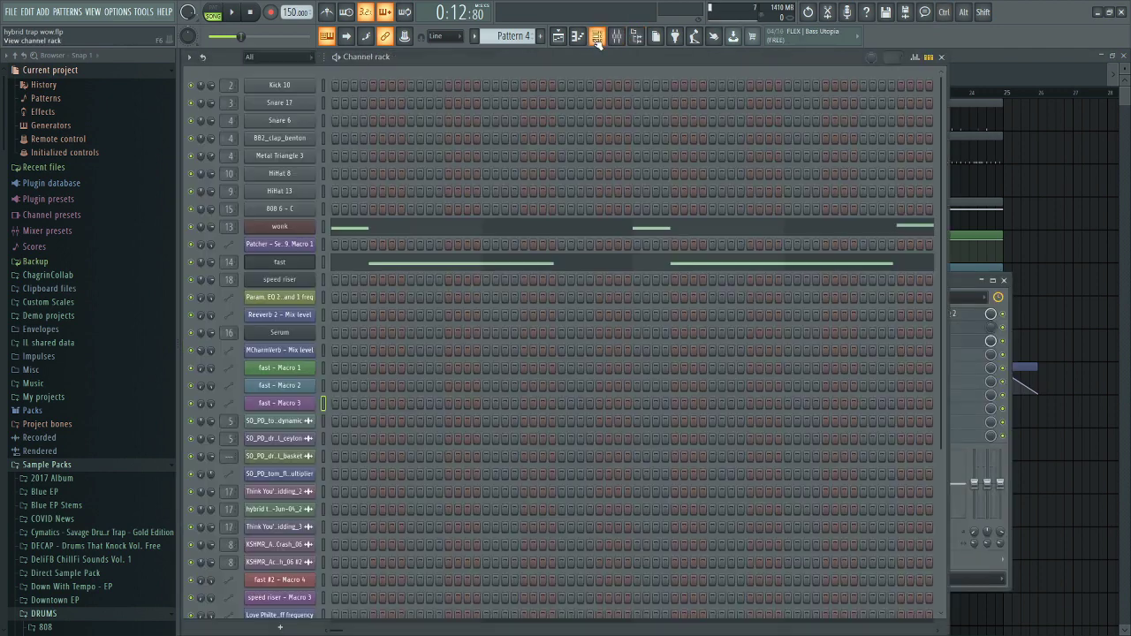
{"action": "left_click", "coordinate": [597, 36]}
{"action": "left_click", "coordinate": [961, 300]}
{"action": "left_click", "coordinate": [957, 313]}
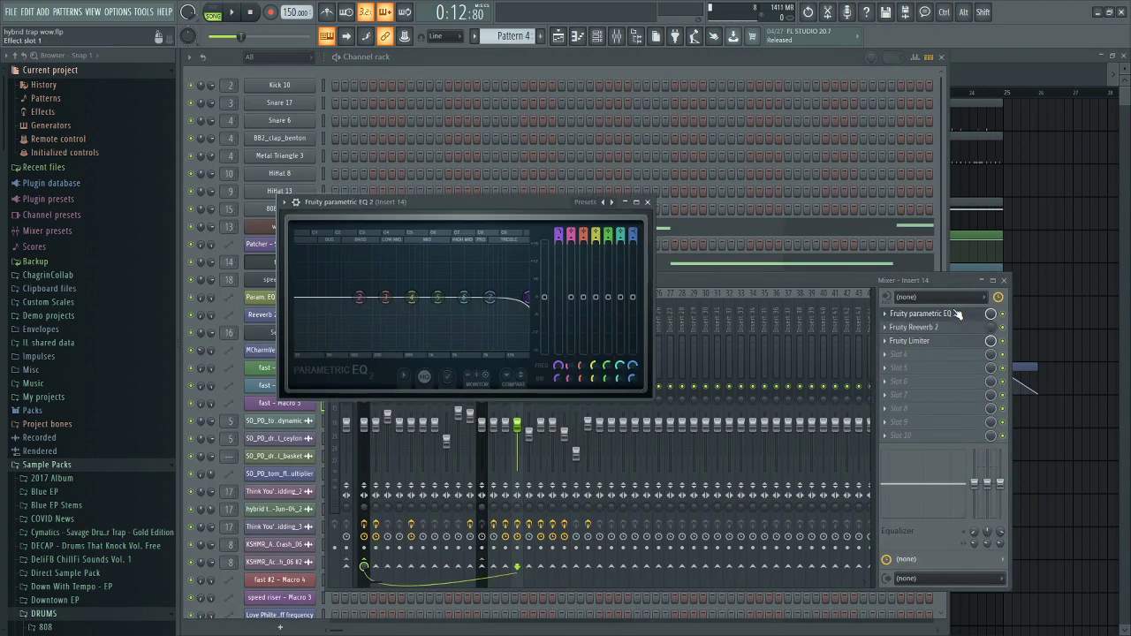
{"action": "left_click", "coordinate": [957, 314]}
{"action": "left_click", "coordinate": [1093, 298]}
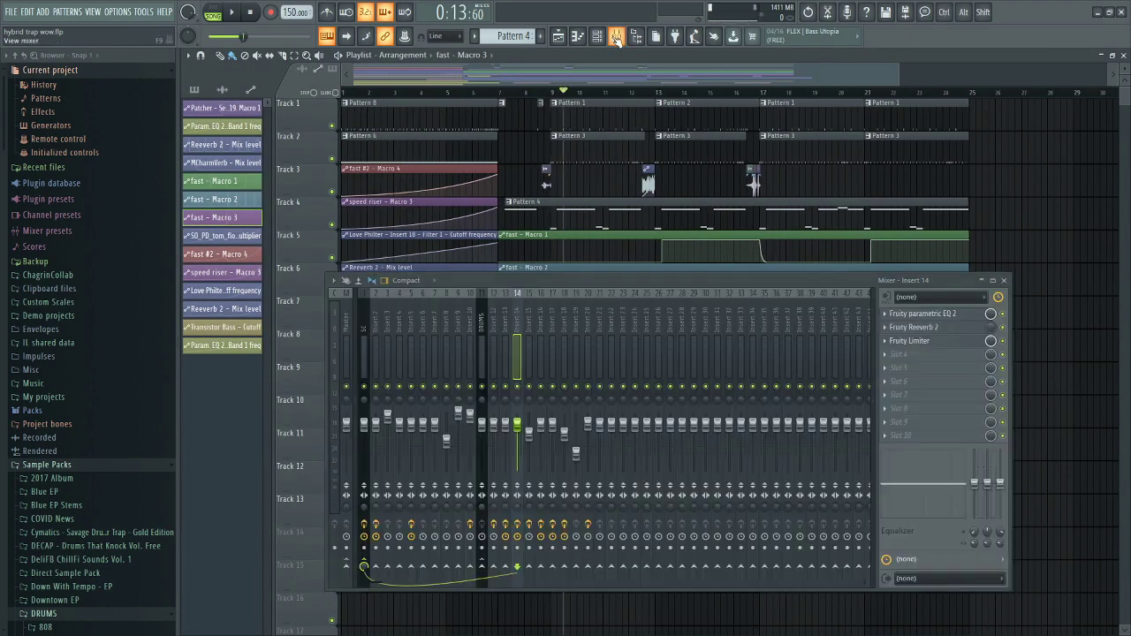
Inspect Fruity Reeverb 2 and Fruity Limiter on Insert 14 and close the mixer
{"action": "left_click", "coordinate": [617, 35]}
{"action": "left_click", "coordinate": [961, 329]}
{"action": "left_click", "coordinate": [961, 329]}
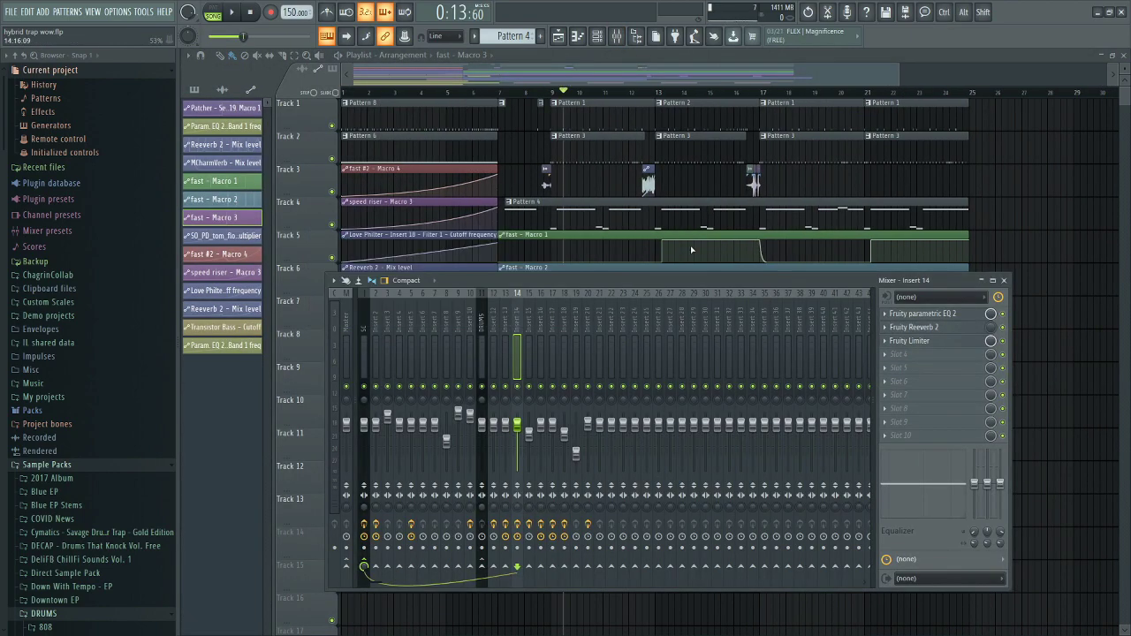
{"action": "left_click", "coordinate": [944, 341]}
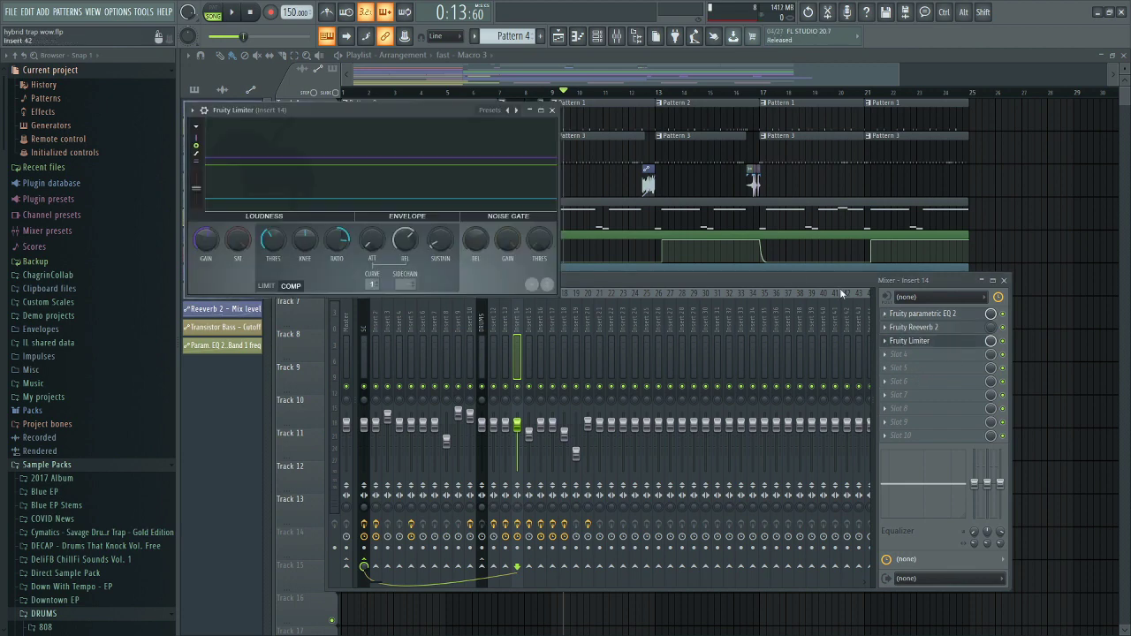
{"action": "left_click", "coordinate": [552, 110]}
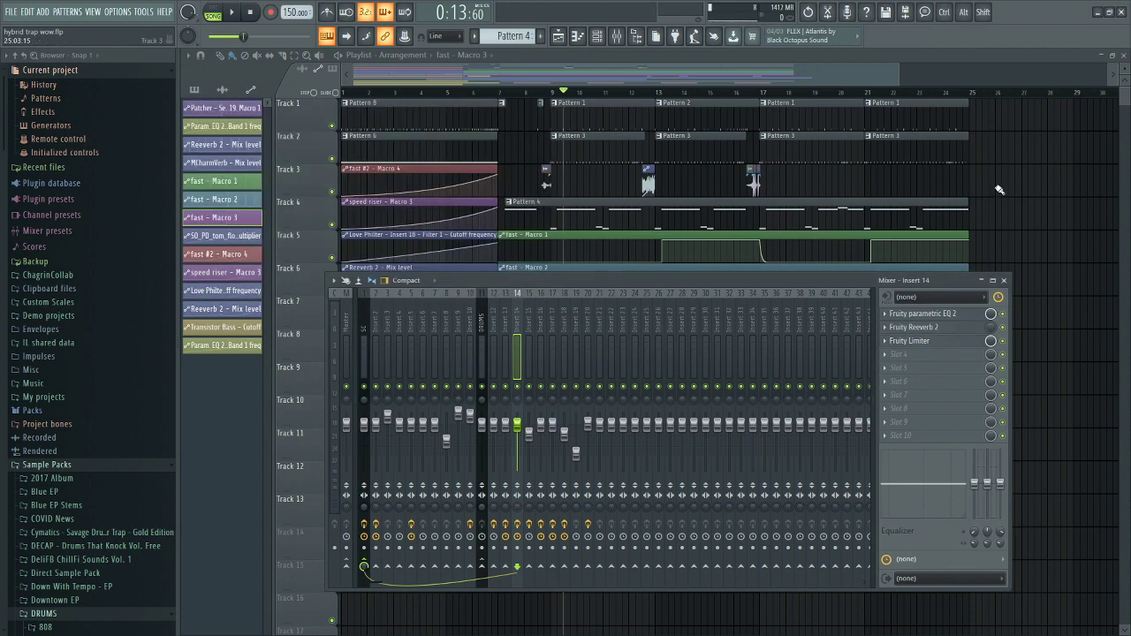
{"action": "left_click", "coordinate": [1003, 280]}
{"action": "scroll", "coordinate": [564, 425], "scroll_direction": "up", "scroll_amount": 4, "text": "ctrl"}
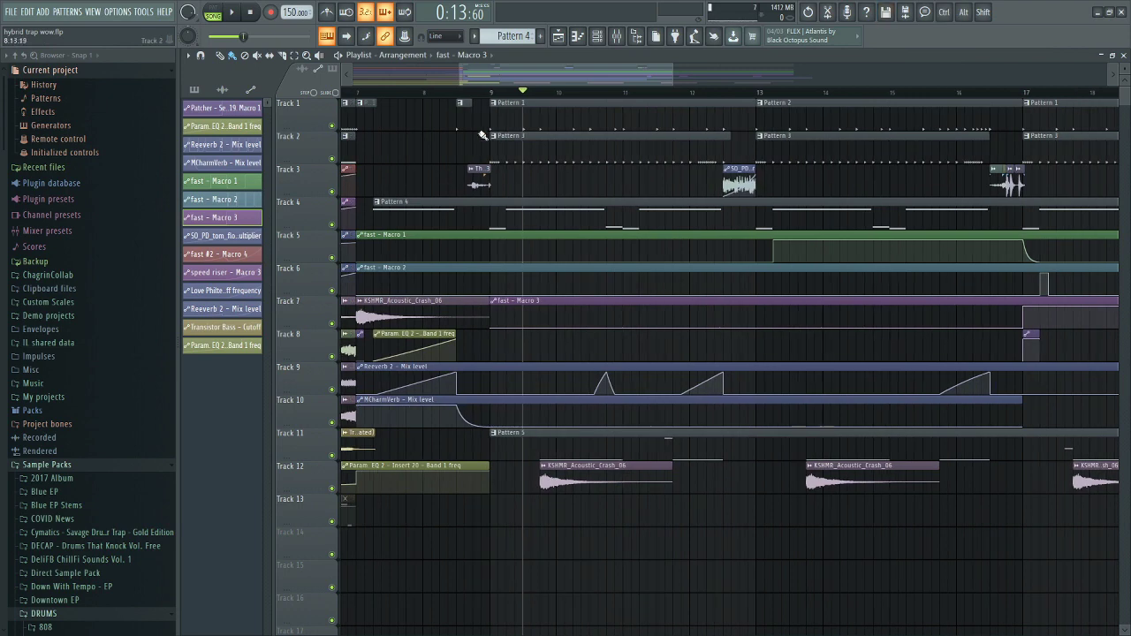
Place the playhead at bar 9 and inspect Fruity Reeverb 2 on mixer Insert 14 in relation to the mix level automation
{"action": "left_click", "coordinate": [489, 96]}
{"action": "scroll", "coordinate": [580, 361], "scroll_direction": "down", "scroll_amount": 3, "text": "ctrl"}
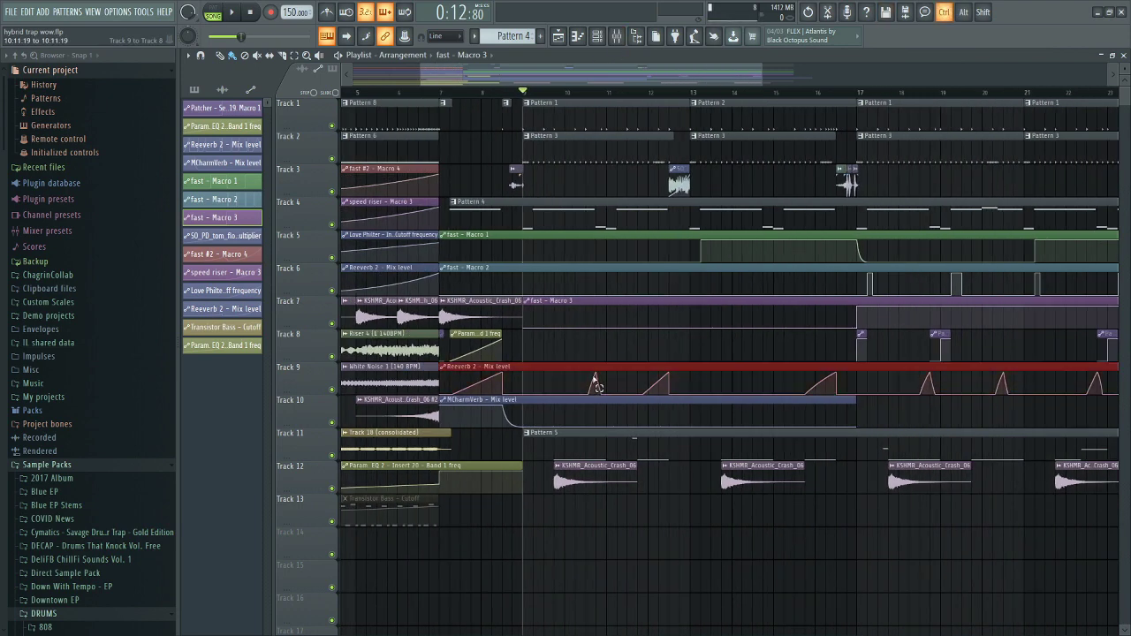
{"action": "key", "text": "F9"}
{"action": "left_click", "coordinate": [912, 327]}
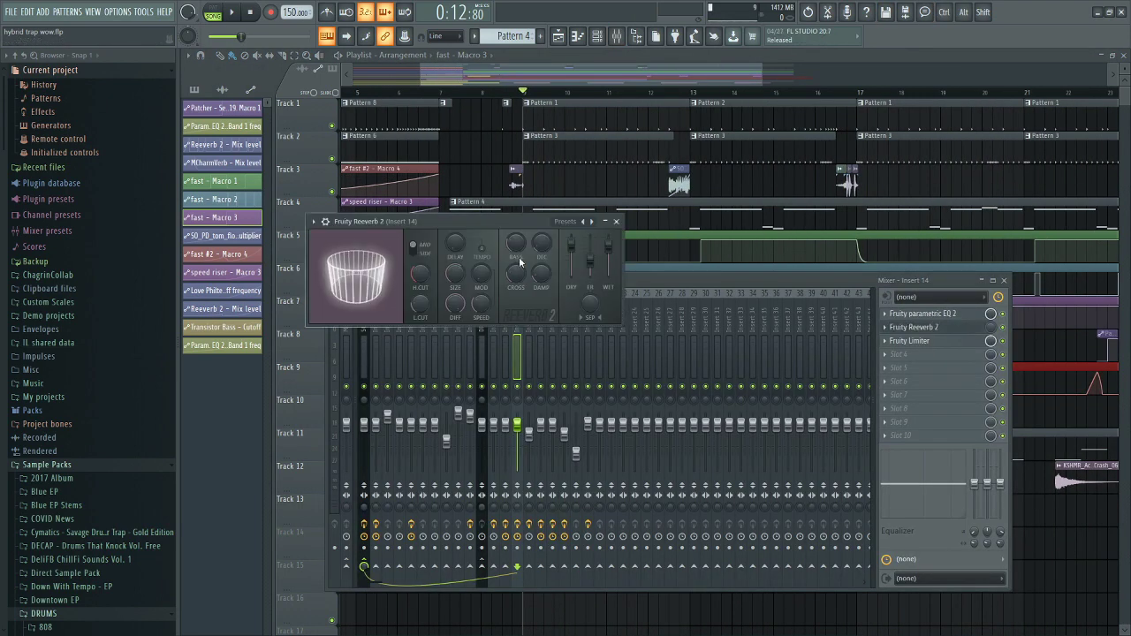
{"action": "left_click", "coordinate": [615, 221]}
{"action": "key", "text": "F9"}
{"action": "scroll", "coordinate": [574, 380], "scroll_direction": "down", "scroll_amount": 3, "text": "ctrl"}
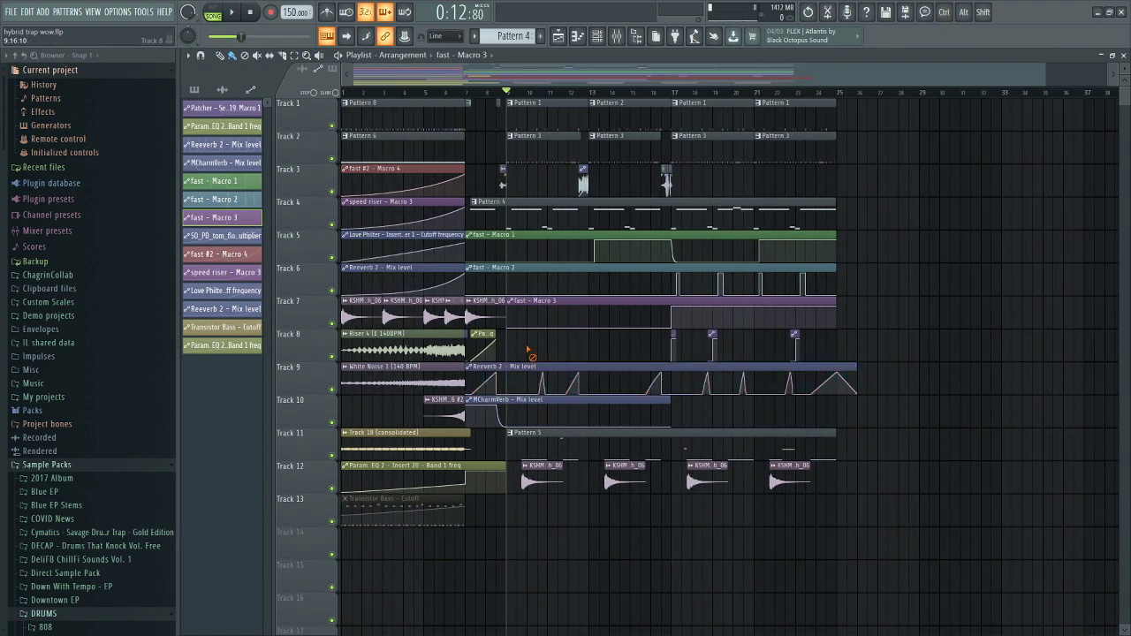
Solo Track 4 with Pattern 4 and re-enable the automation on Tracks 5, 6, 7 and 9
{"action": "scroll", "coordinate": [543, 355], "scroll_direction": "up", "scroll_amount": 5, "text": "ctrl"}
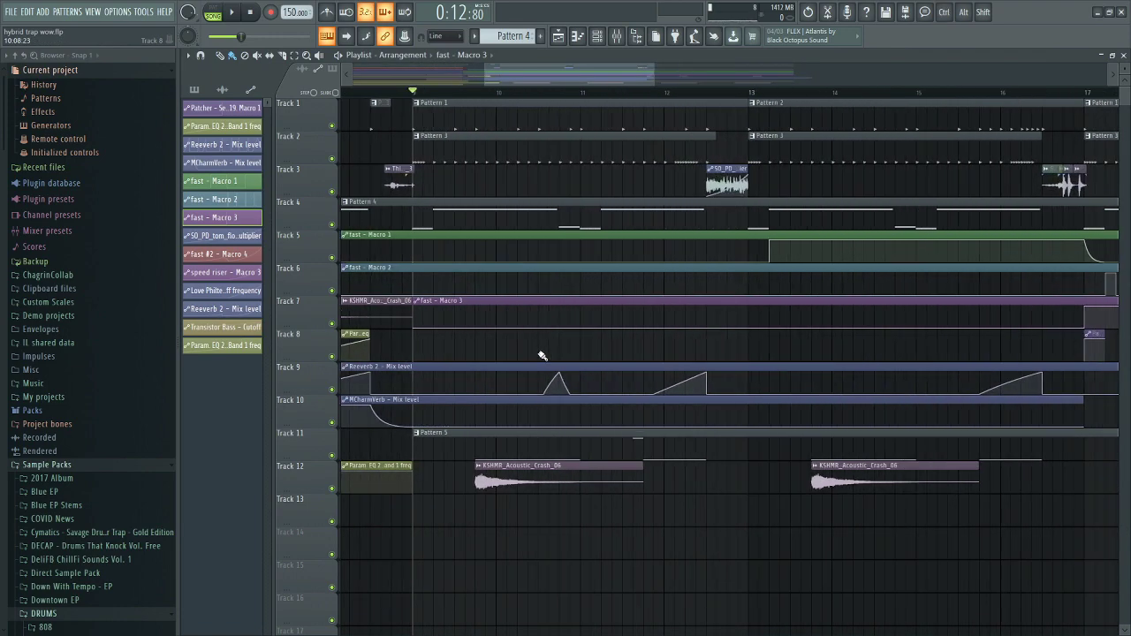
{"action": "left_click", "coordinate": [332, 225], "text": "ctrl"}
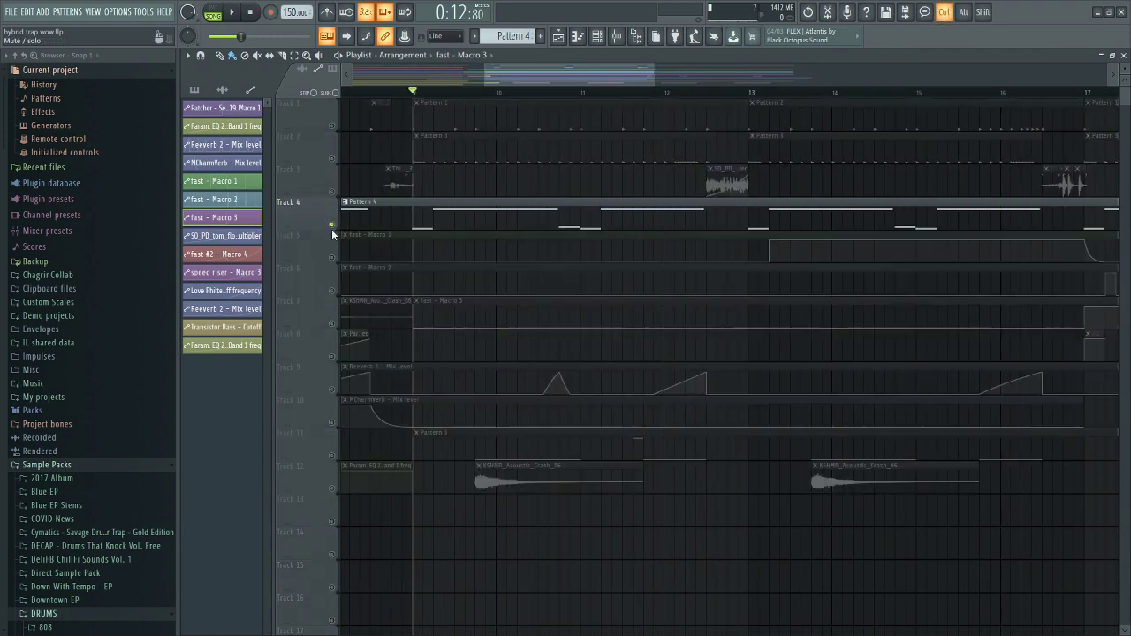
{"action": "left_click", "coordinate": [331, 257]}
{"action": "left_click", "coordinate": [331, 290]}
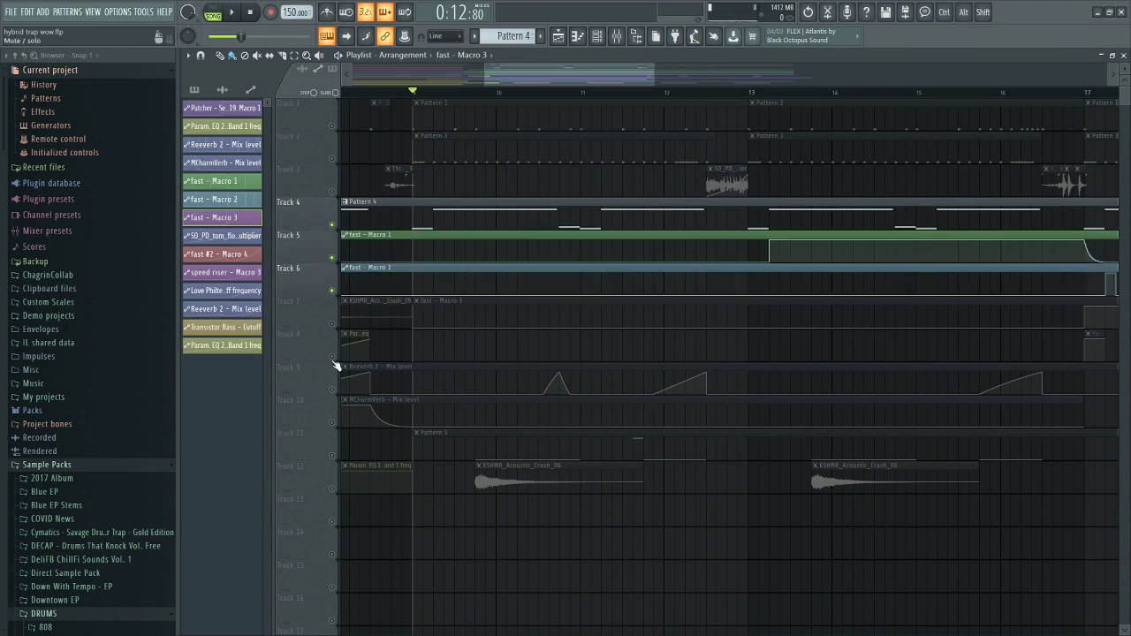
{"action": "left_click", "coordinate": [332, 323]}
{"action": "left_click", "coordinate": [331, 390]}
Play the soloed bass with its automation from bar 9, stop playback and re-enable the muted tracks
{"action": "key", "text": "space"}
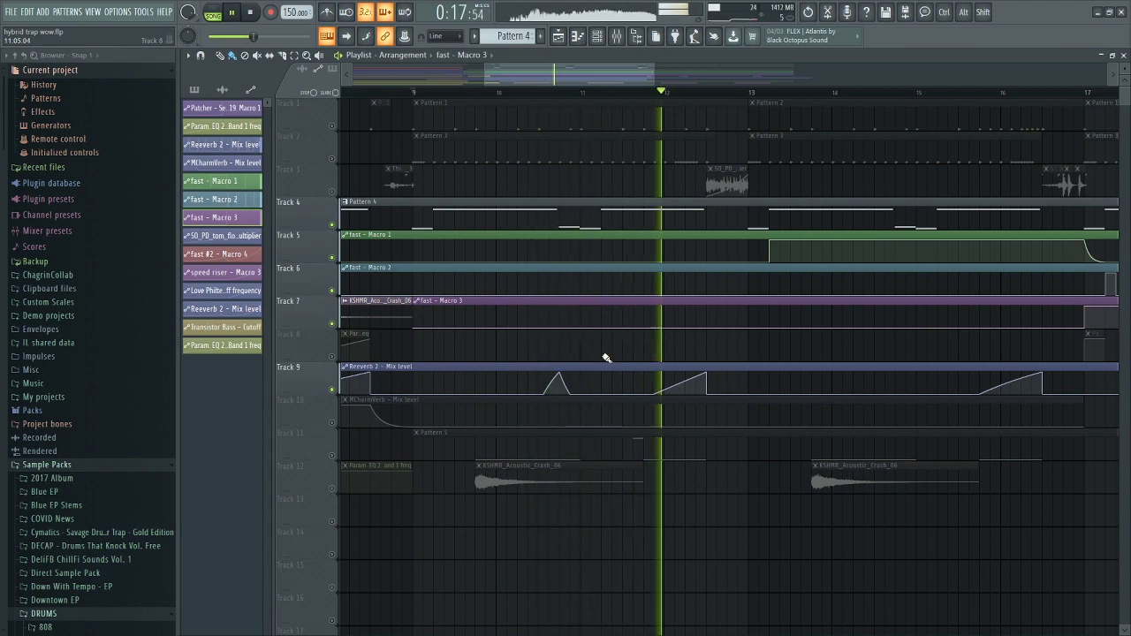
{"action": "key", "text": "space"}
{"action": "scroll", "coordinate": [537, 358], "scroll_direction": "down", "scroll_amount": 3, "text": "ctrl"}
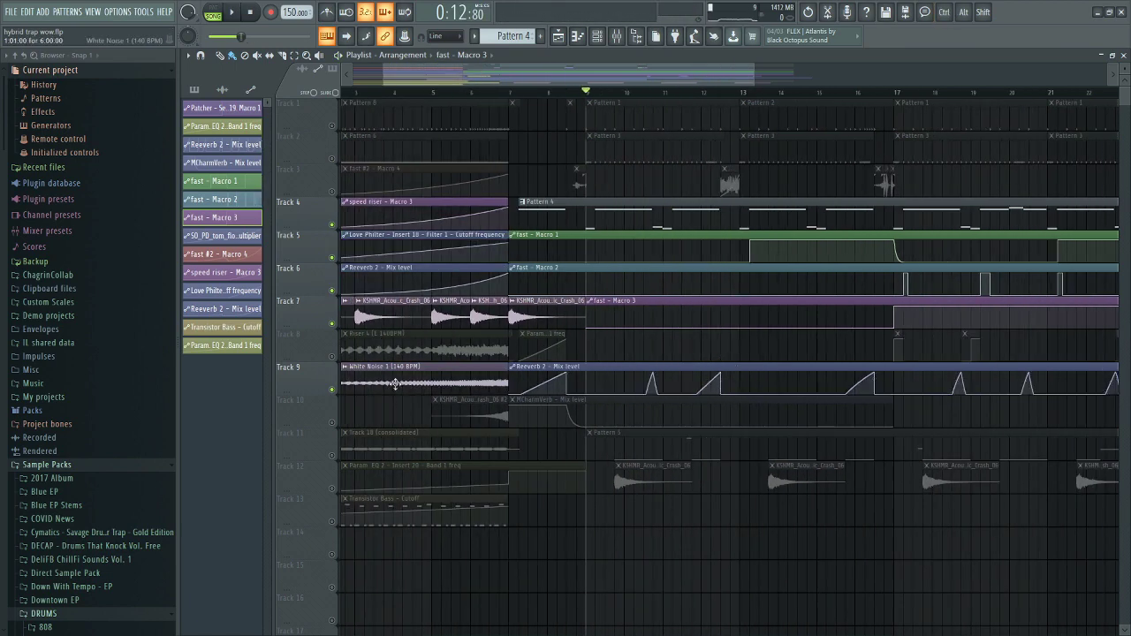
{"action": "scroll", "coordinate": [695, 353], "scroll_direction": "down", "scroll_amount": 2, "text": "ctrl"}
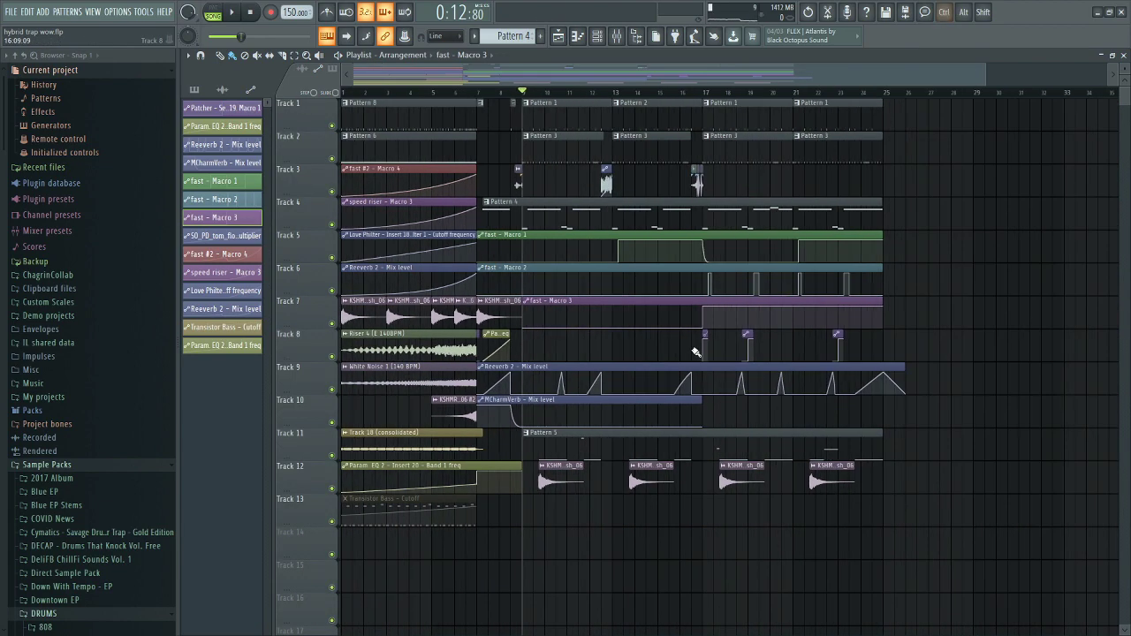
Open the wonk channel's Patcher map from the channel rack and enlarge its window
{"action": "left_click", "coordinate": [598, 36]}
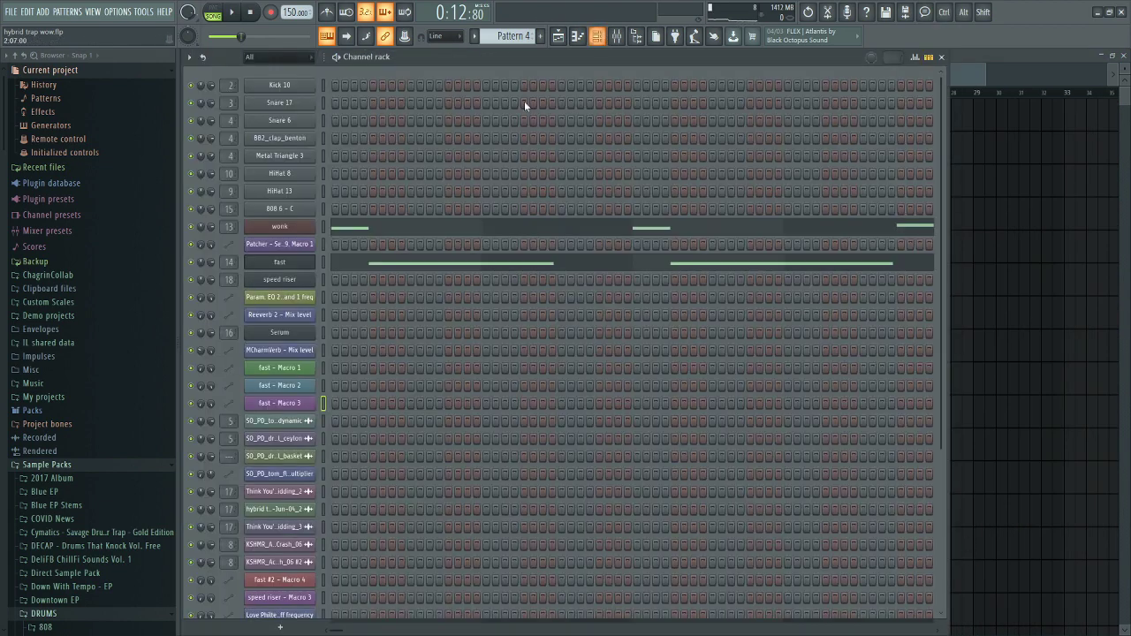
{"action": "left_click", "coordinate": [295, 227]}
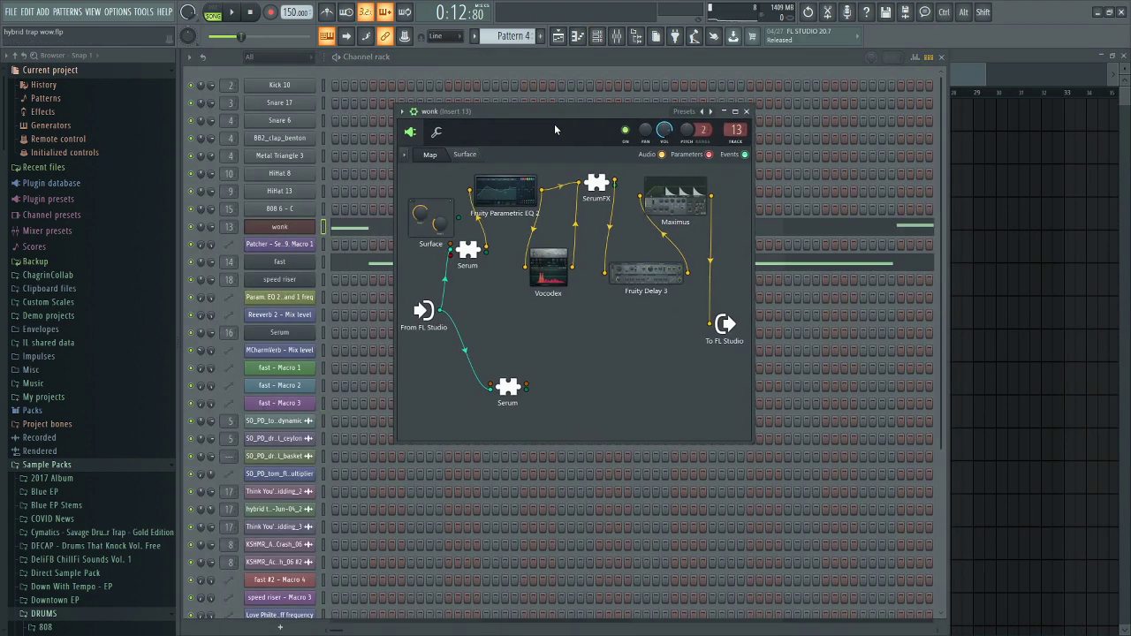
{"action": "left_click_drag", "start_coordinate": [768, 438], "coordinate": [991, 558]}
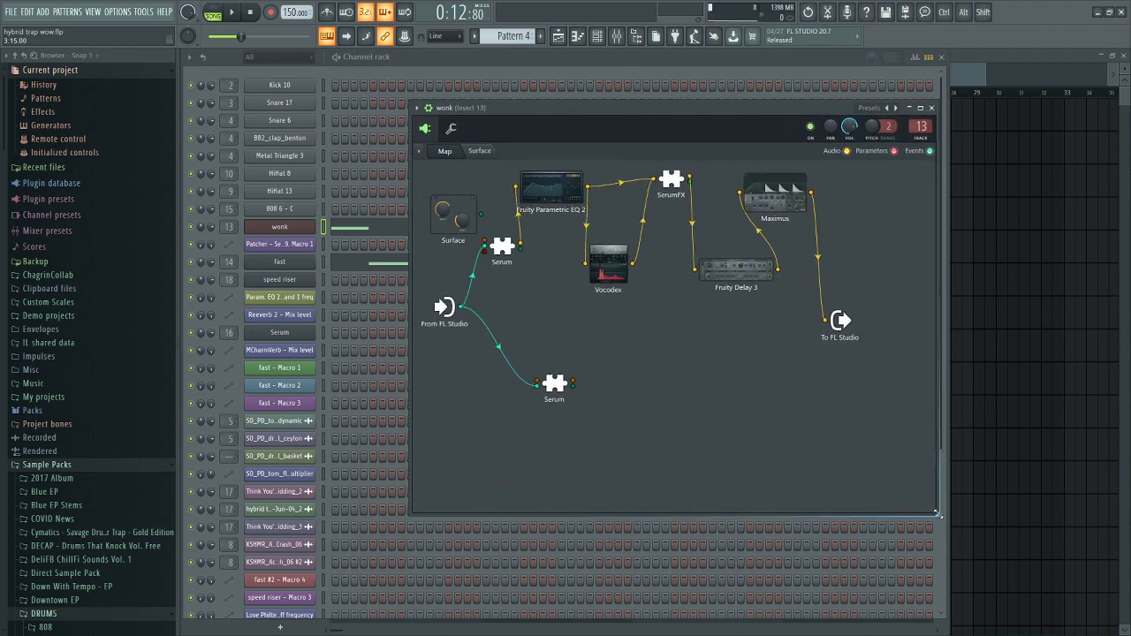
Rearrange the wonk Patcher map, moving the unrouted Serum lower, Fruity Parametric EQ 2 below Vocodex, and SerumFX beside Vocodex
{"action": "left_click_drag", "start_coordinate": [549, 383], "coordinate": [522, 434]}
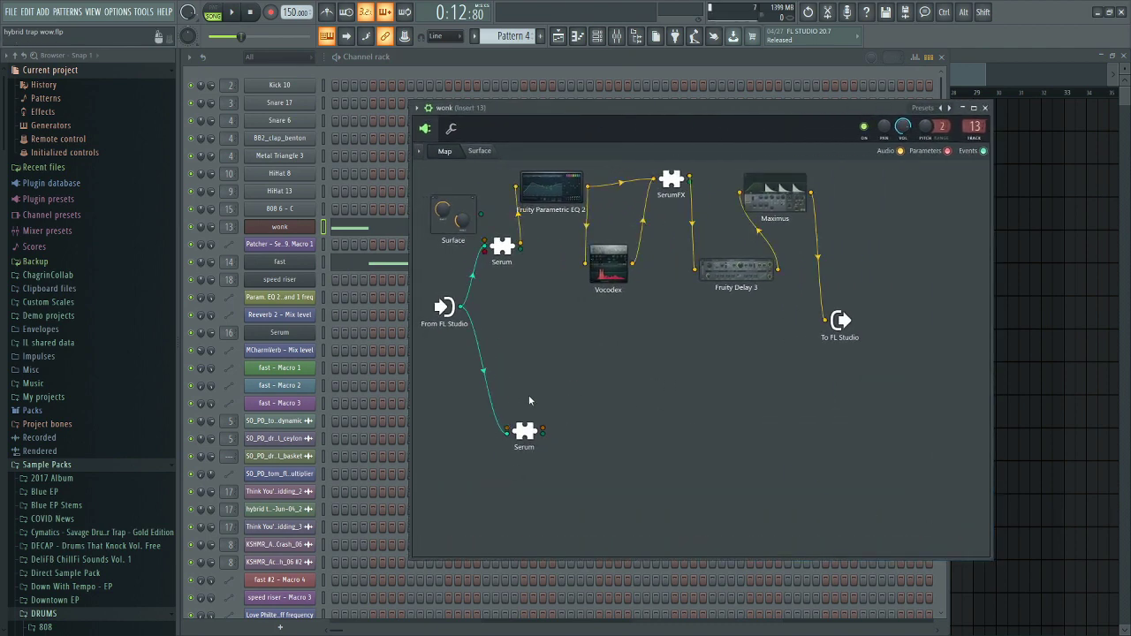
{"action": "left_click_drag", "start_coordinate": [647, 430], "coordinate": [446, 432]}
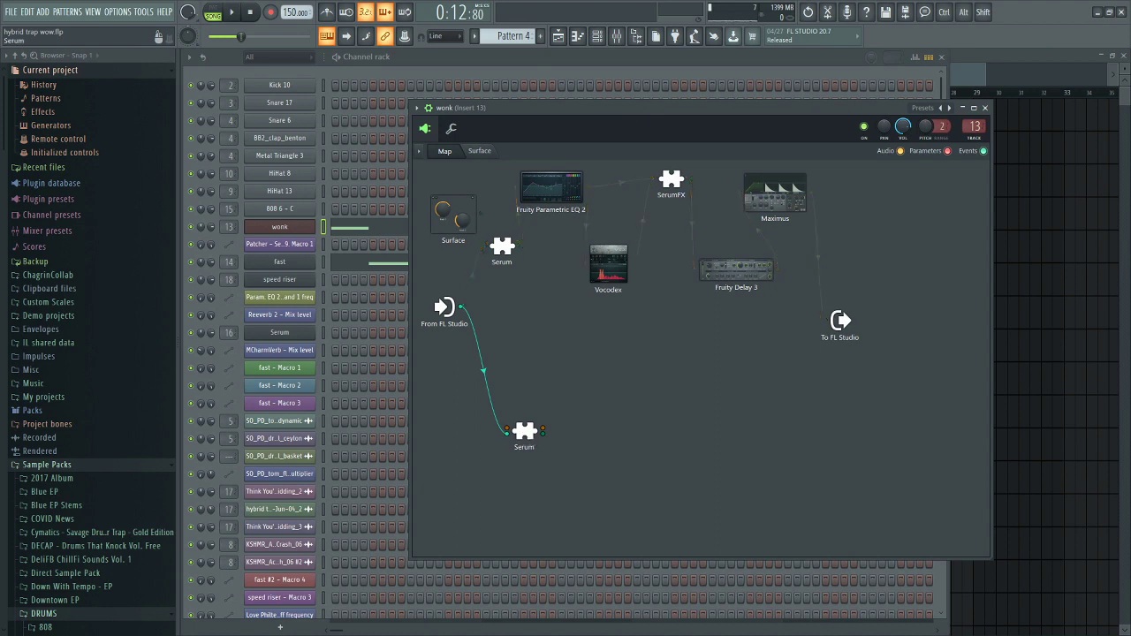
{"action": "left_click_drag", "start_coordinate": [524, 431], "coordinate": [595, 469]}
{"action": "left_click_drag", "start_coordinate": [839, 105], "coordinate": [803, 96]}
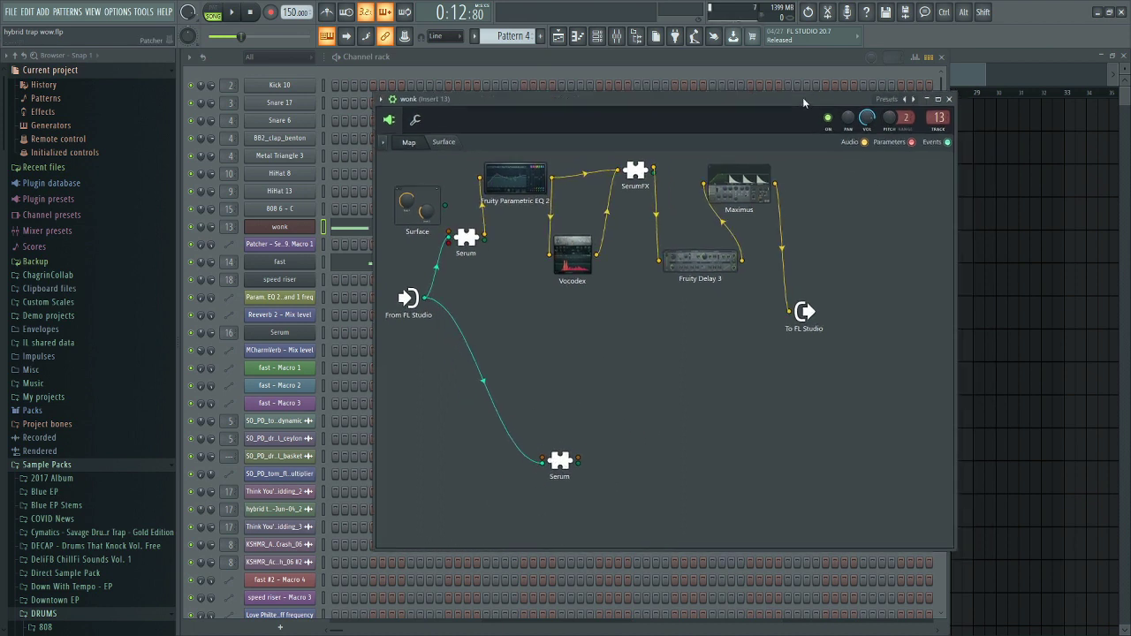
{"action": "left_click_drag", "start_coordinate": [515, 179], "coordinate": [547, 334]}
{"action": "left_click_drag", "start_coordinate": [571, 253], "coordinate": [571, 210]}
{"action": "left_click_drag", "start_coordinate": [547, 336], "coordinate": [555, 353]}
{"action": "left_click_drag", "start_coordinate": [635, 170], "coordinate": [656, 195]}
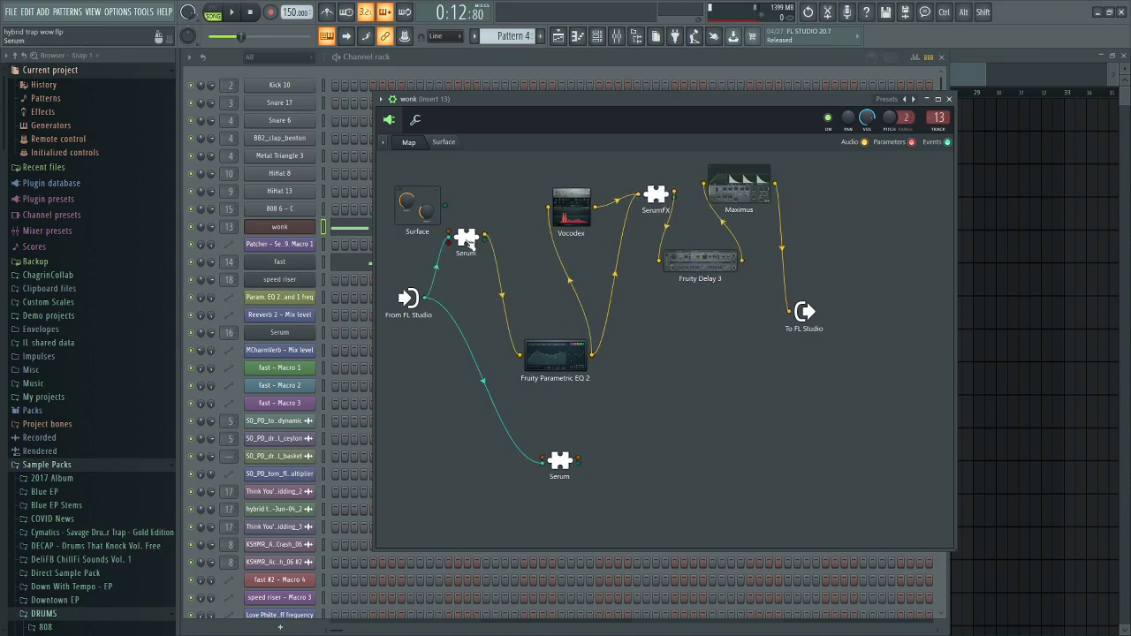
Open the Serum feeding Fruity Parametric EQ 2 and inspect the BASS - Wonk patch's oscillators, LFO 2, modulation matrix and effects
{"action": "double_click", "coordinate": [468, 242]}
{"action": "left_click_drag", "start_coordinate": [559, 109], "coordinate": [662, 137]}
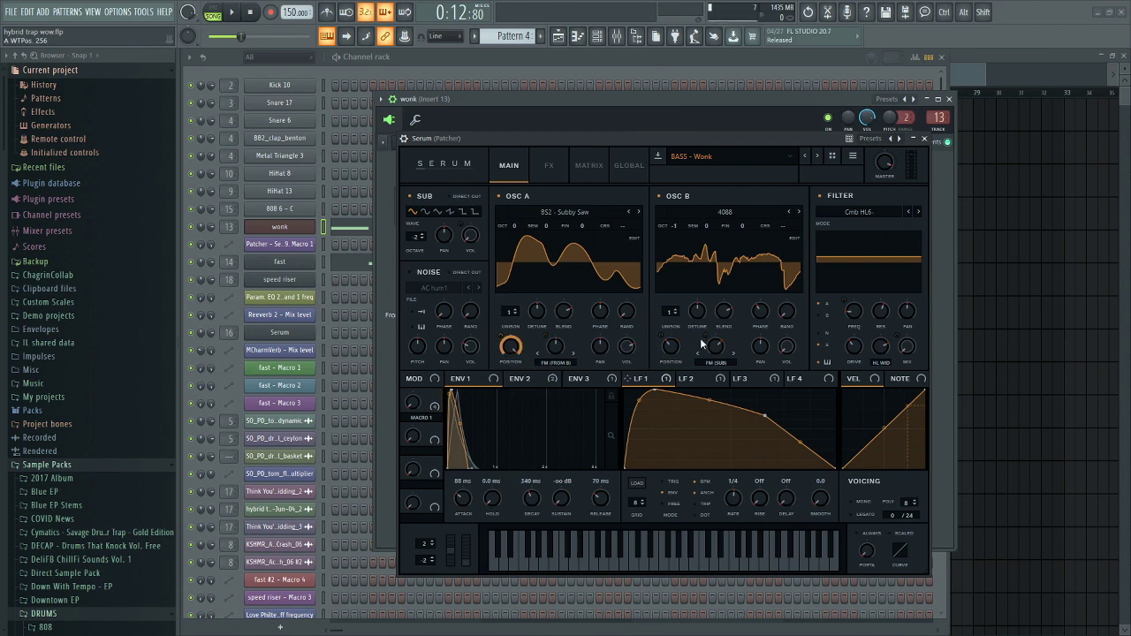
{"action": "left_click", "coordinate": [692, 382]}
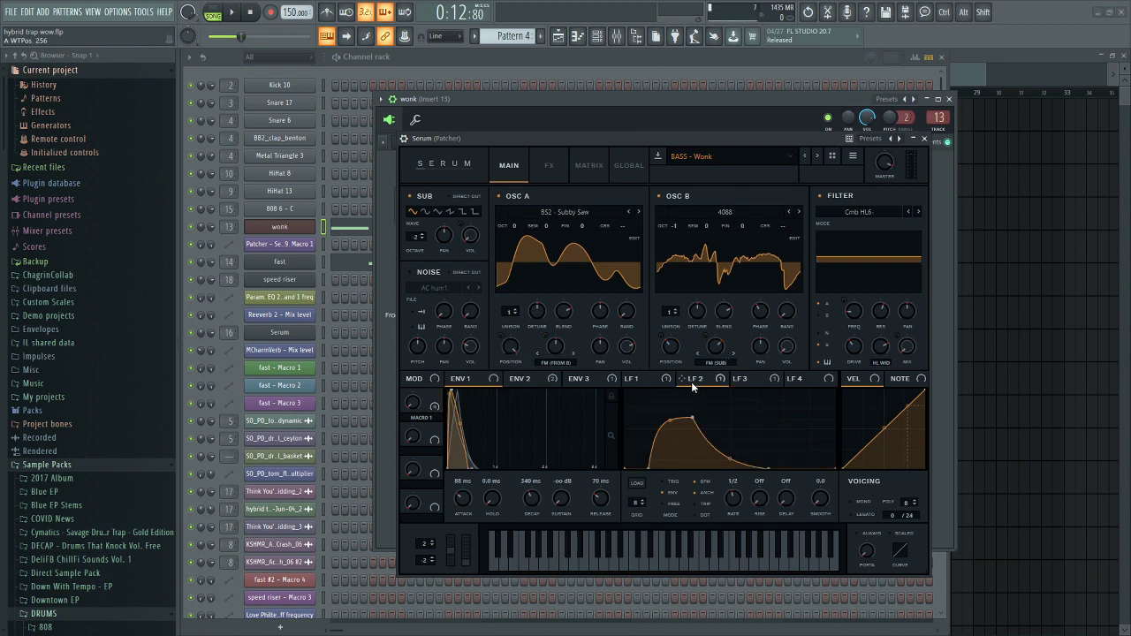
{"action": "left_click", "coordinate": [590, 166]}
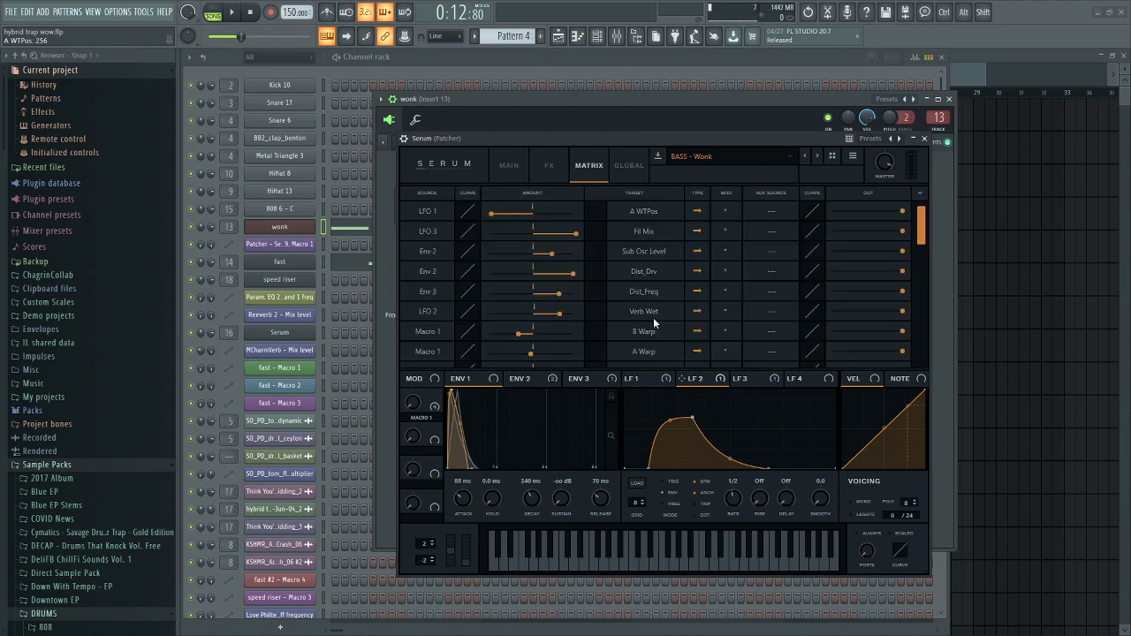
{"action": "left_click", "coordinate": [545, 166]}
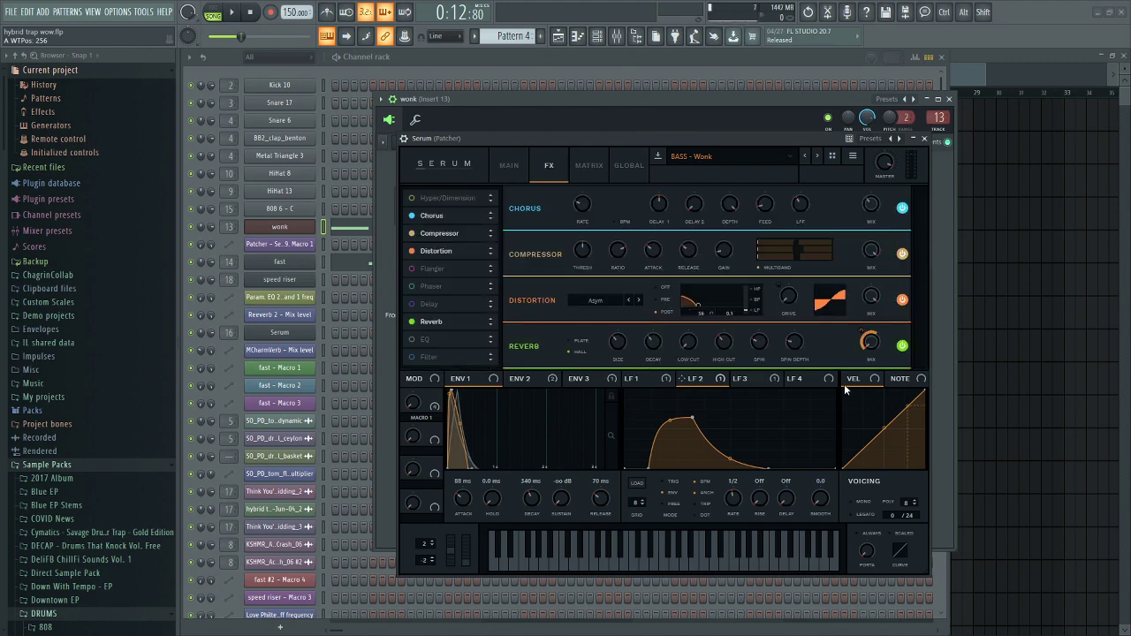
Inspect LFO 3's filter mix modulation and the effects chain in the BASS - Wonk patch, and close Serum
{"action": "left_click", "coordinate": [511, 166]}
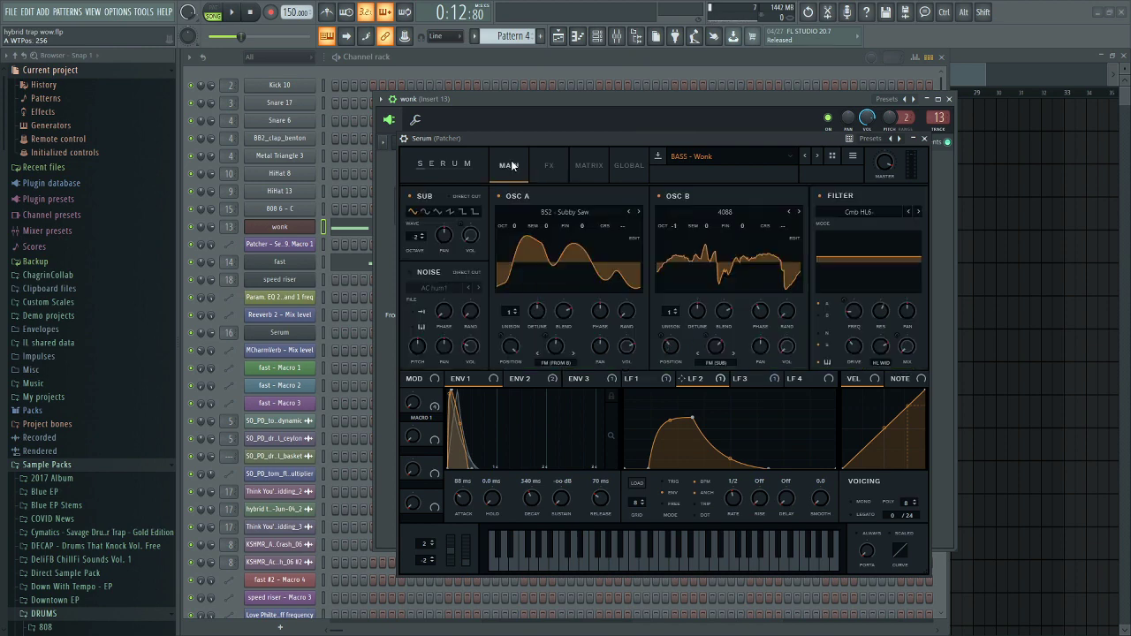
{"action": "left_click", "coordinate": [751, 378]}
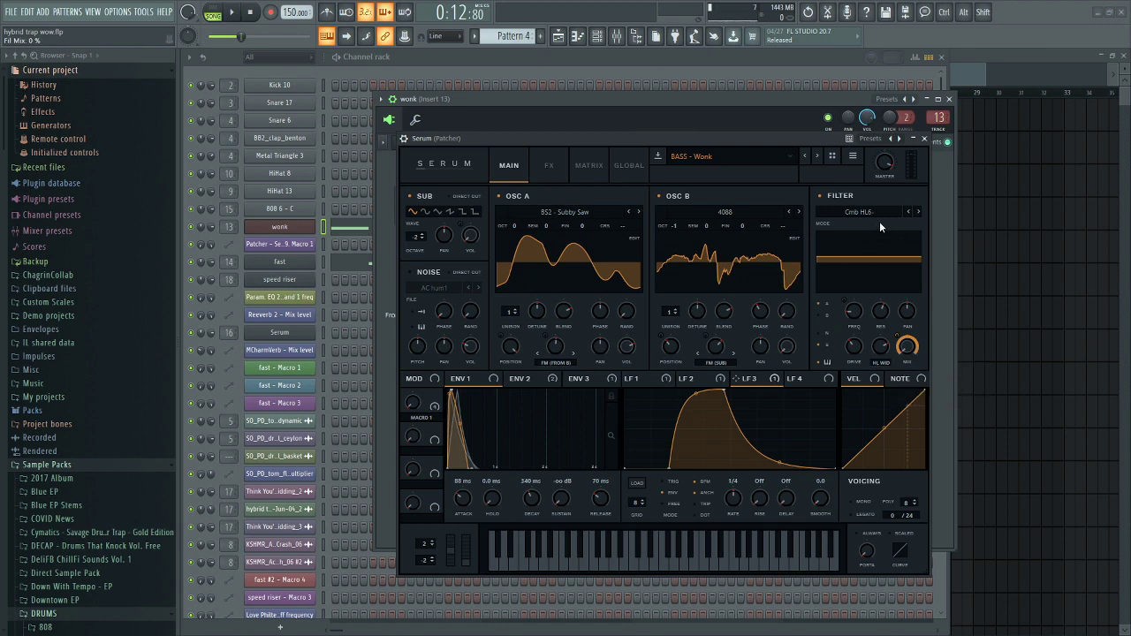
{"action": "left_click", "coordinate": [550, 165]}
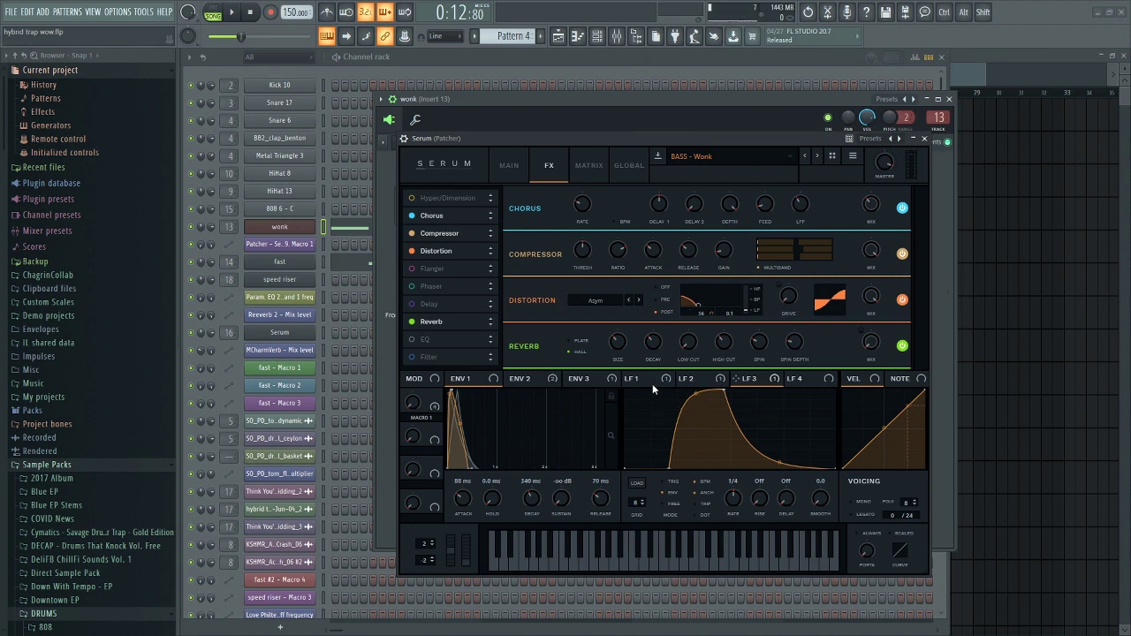
{"action": "left_click", "coordinate": [924, 139]}
Move Fruity Parametric EQ 2 closer to Vocodex and route the BASS - Wonk Serum's output directly to To FL Studio
{"action": "left_click_drag", "start_coordinate": [760, 108], "coordinate": [729, 119]}
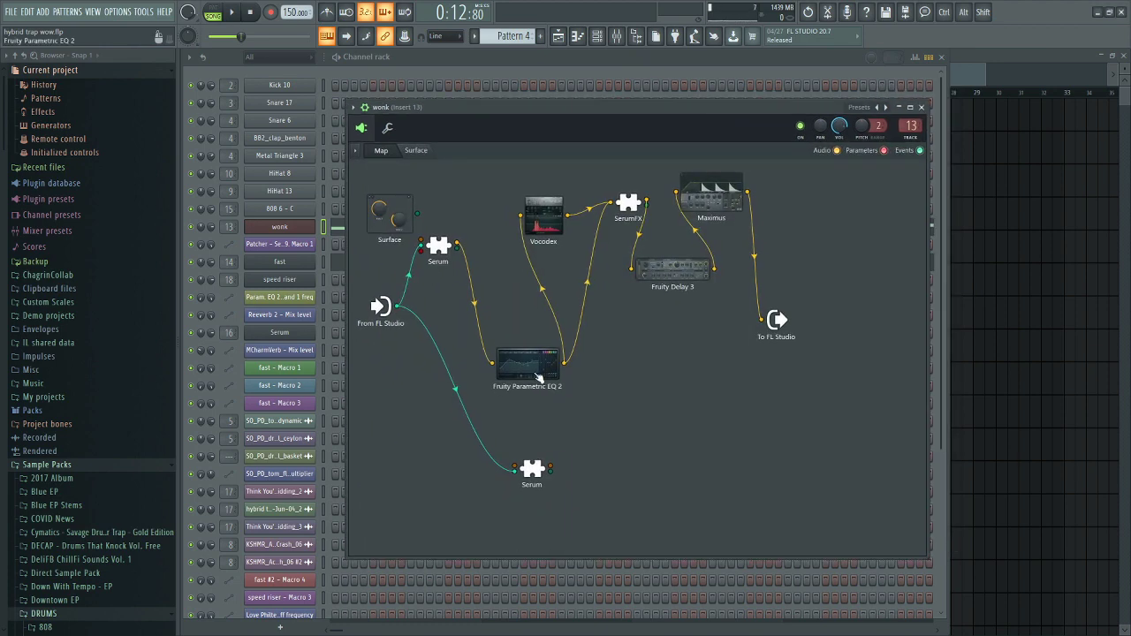
{"action": "left_click_drag", "start_coordinate": [539, 375], "coordinate": [504, 301]}
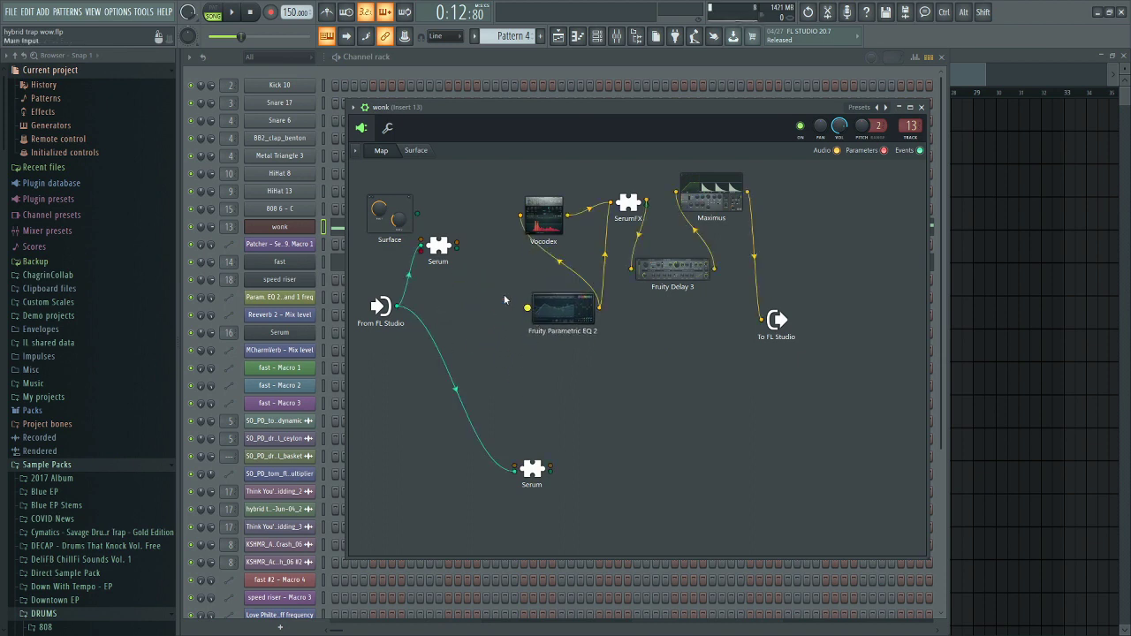
{"action": "left_click_drag", "start_coordinate": [457, 245], "coordinate": [762, 320]}
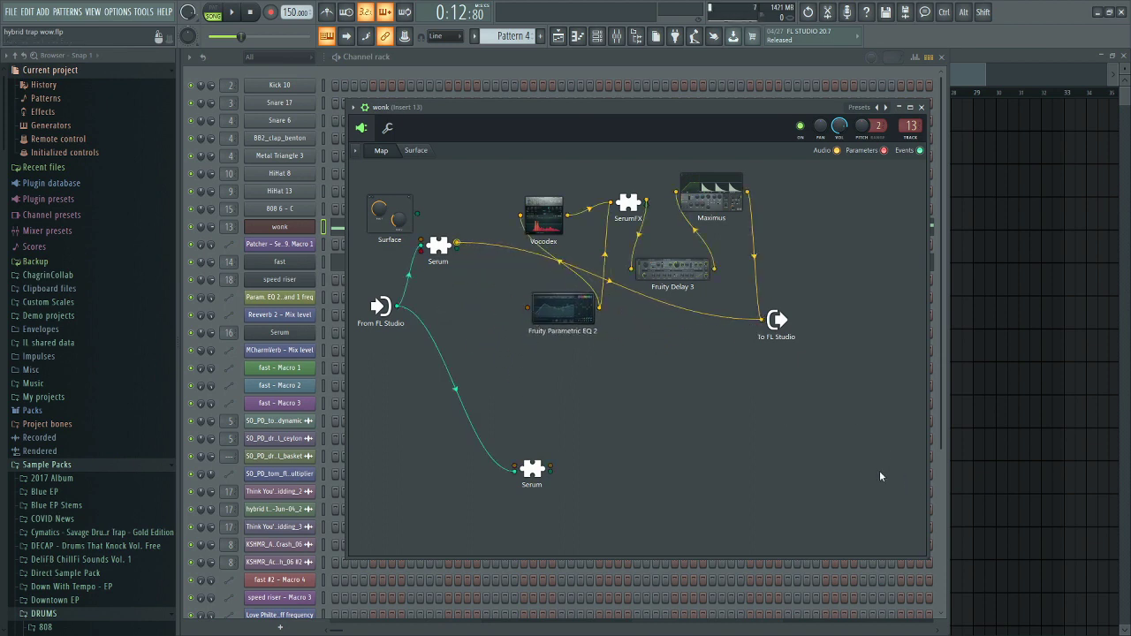
Open the wonk channel's piano roll, audition the dry bass sound at C5 and C4, and return to the channel rack
{"action": "left_click", "coordinate": [573, 61]}
{"action": "left_click", "coordinate": [578, 37]}
{"action": "key", "text": "q"}
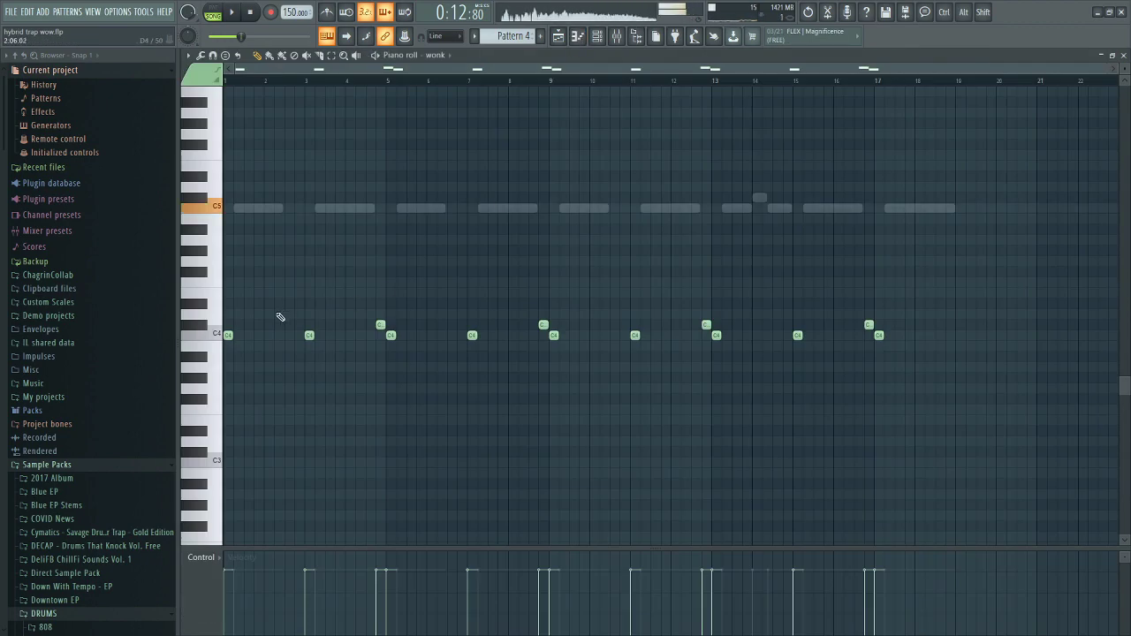
{"action": "left_click", "coordinate": [212, 338]}
{"action": "left_click", "coordinate": [212, 339]}
{"action": "key", "text": "F6"}
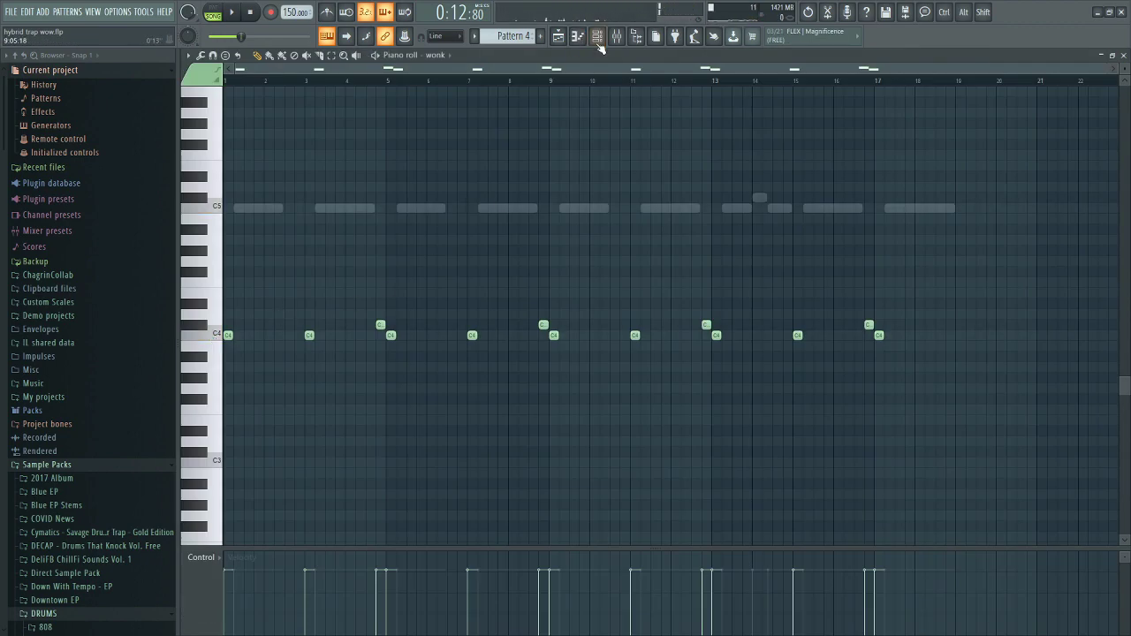
Restore the wonk Patcher routing from Serum through Fruity Parametric EQ 2 and from Maximus to To FL Studio, and audition a note
{"action": "left_click", "coordinate": [303, 226]}
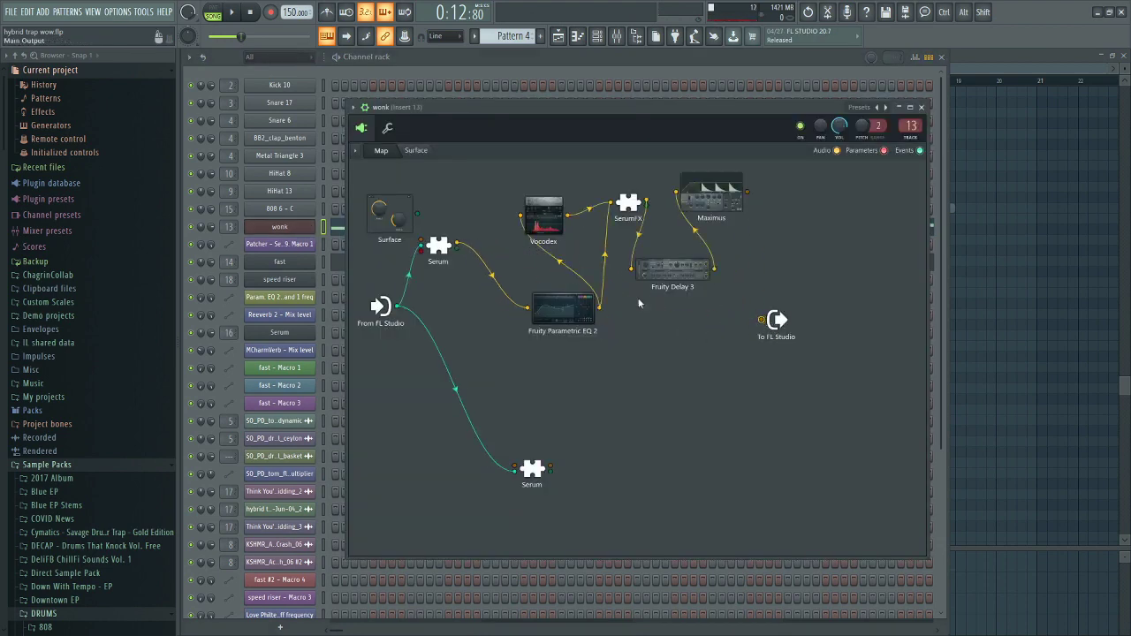
{"action": "left_click_drag", "start_coordinate": [748, 196], "coordinate": [762, 320]}
{"action": "key", "text": "q"}
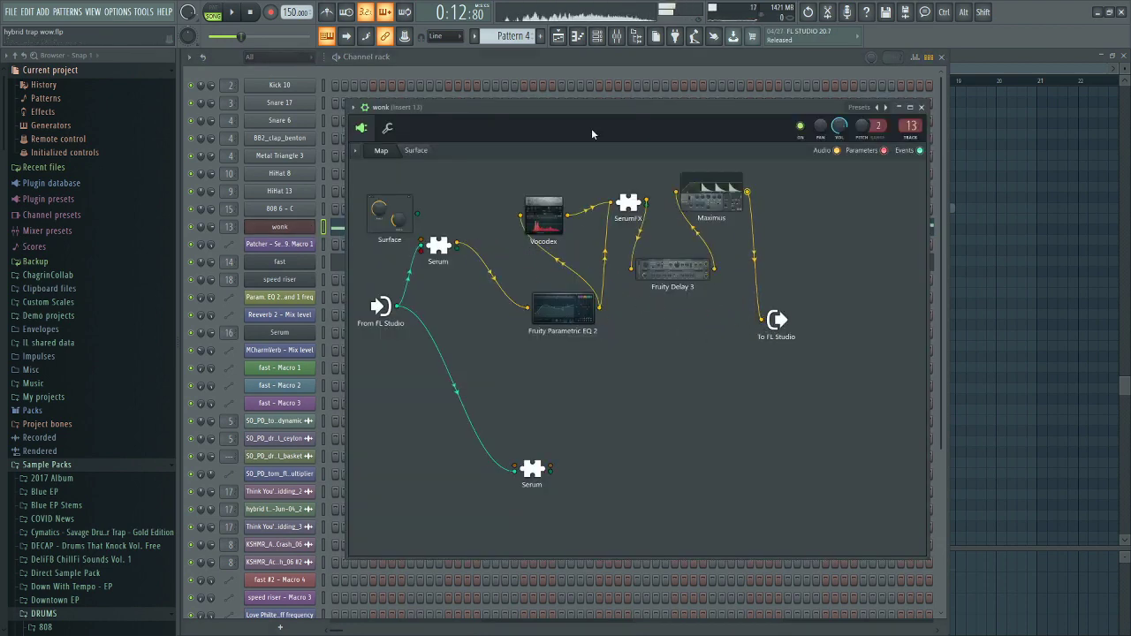
Open Vocodex from the wonk Patcher and examine its band gain multiplier, modulator pass-through, modulator noise level and modulator pitch shift curves
{"action": "left_click", "coordinate": [544, 215]}
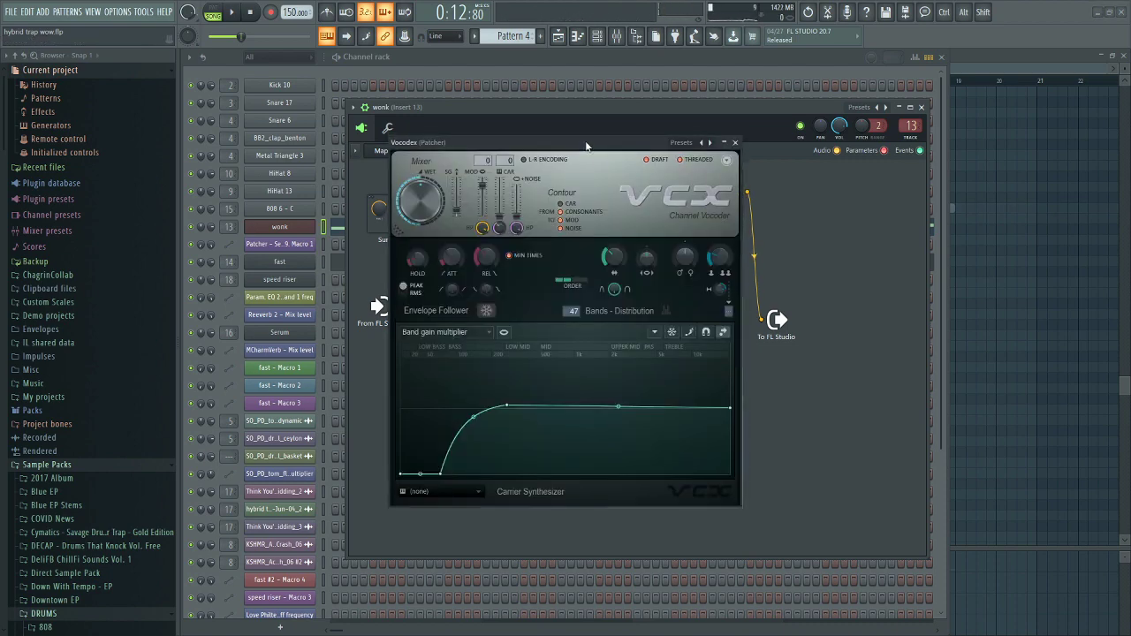
{"action": "left_click_drag", "start_coordinate": [575, 145], "coordinate": [752, 175]}
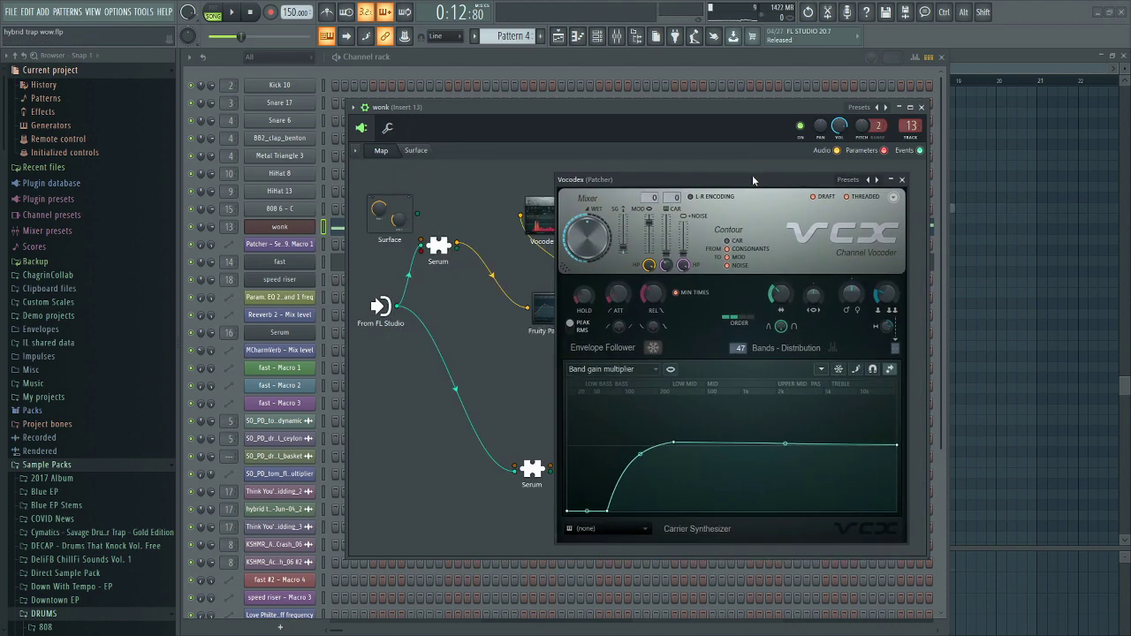
{"action": "left_click", "coordinate": [631, 371]}
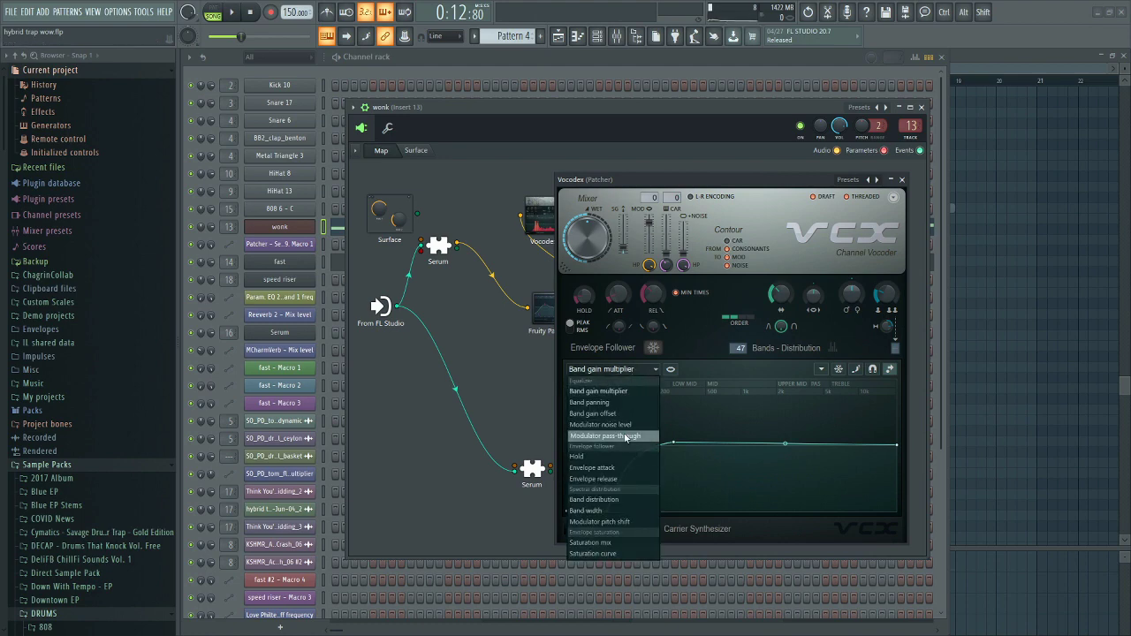
{"action": "left_click", "coordinate": [626, 437]}
{"action": "left_click", "coordinate": [631, 370]}
{"action": "left_click", "coordinate": [618, 424]}
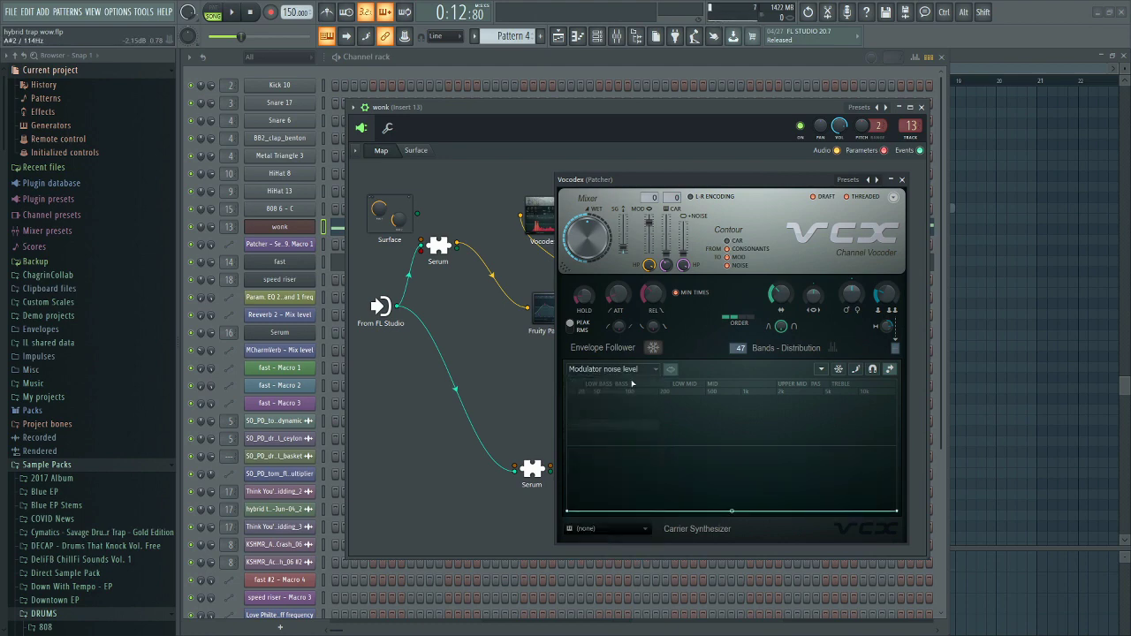
{"action": "left_click", "coordinate": [629, 369]}
{"action": "left_click", "coordinate": [614, 522]}
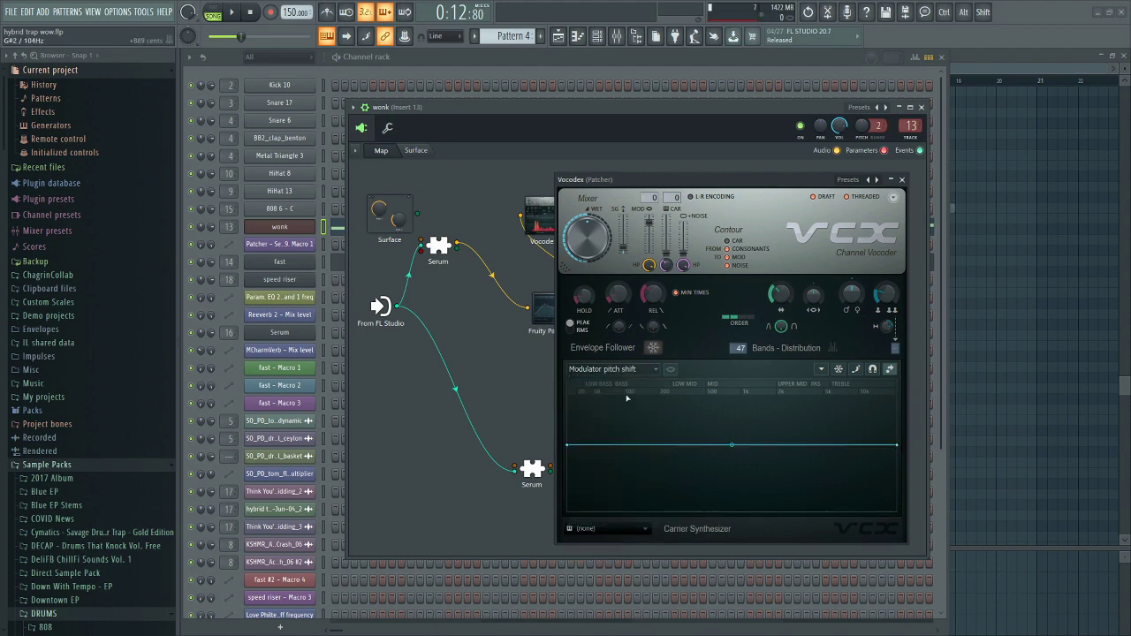
Close Vocodex and rearrange the wonk Patcher map with Vocodex higher up and Fruity Parametric EQ 2 closer to the upper Serum
{"action": "left_click_drag", "start_coordinate": [778, 179], "coordinate": [816, 181]}
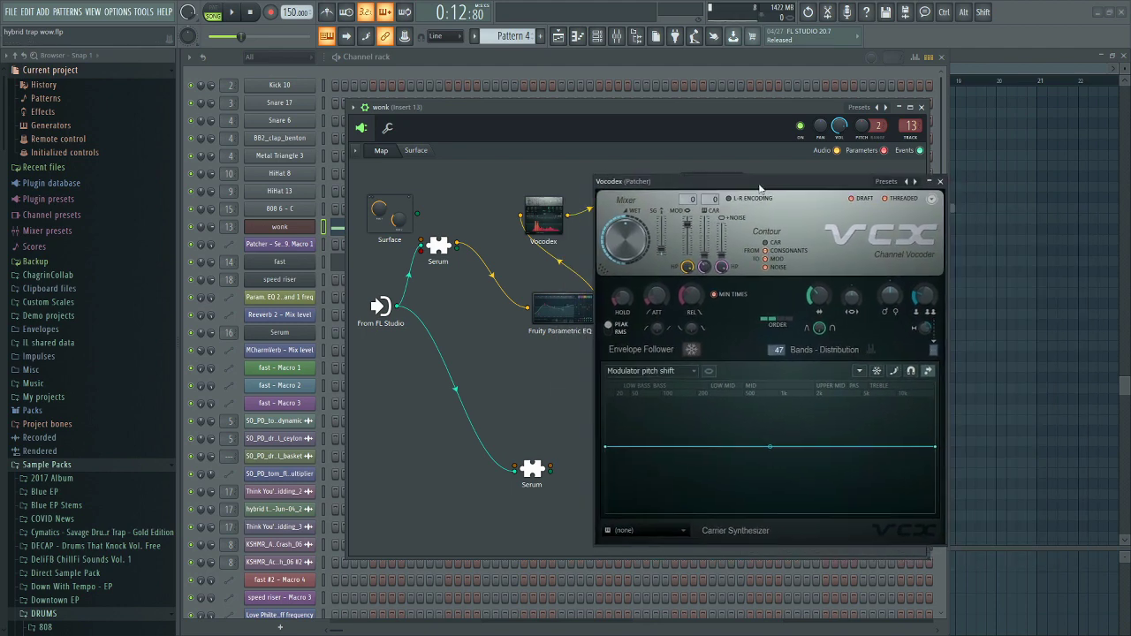
{"action": "left_click", "coordinate": [940, 182]}
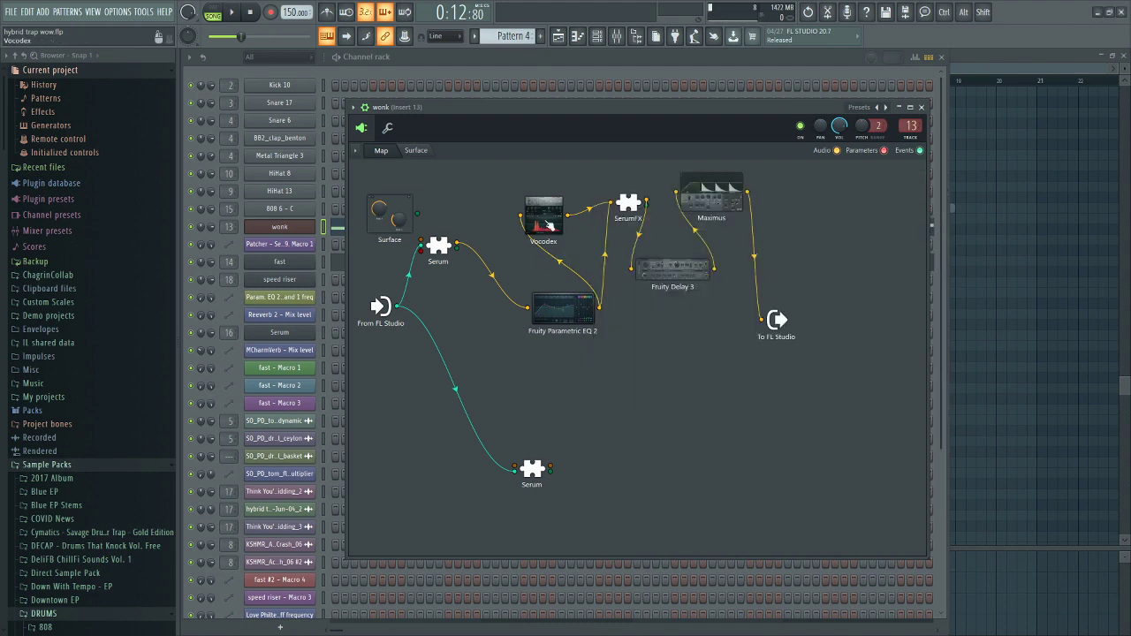
{"action": "left_click_drag", "start_coordinate": [543, 216], "coordinate": [580, 189]}
{"action": "left_click_drag", "start_coordinate": [589, 333], "coordinate": [526, 321]}
{"action": "left_click_drag", "start_coordinate": [579, 188], "coordinate": [537, 193]}
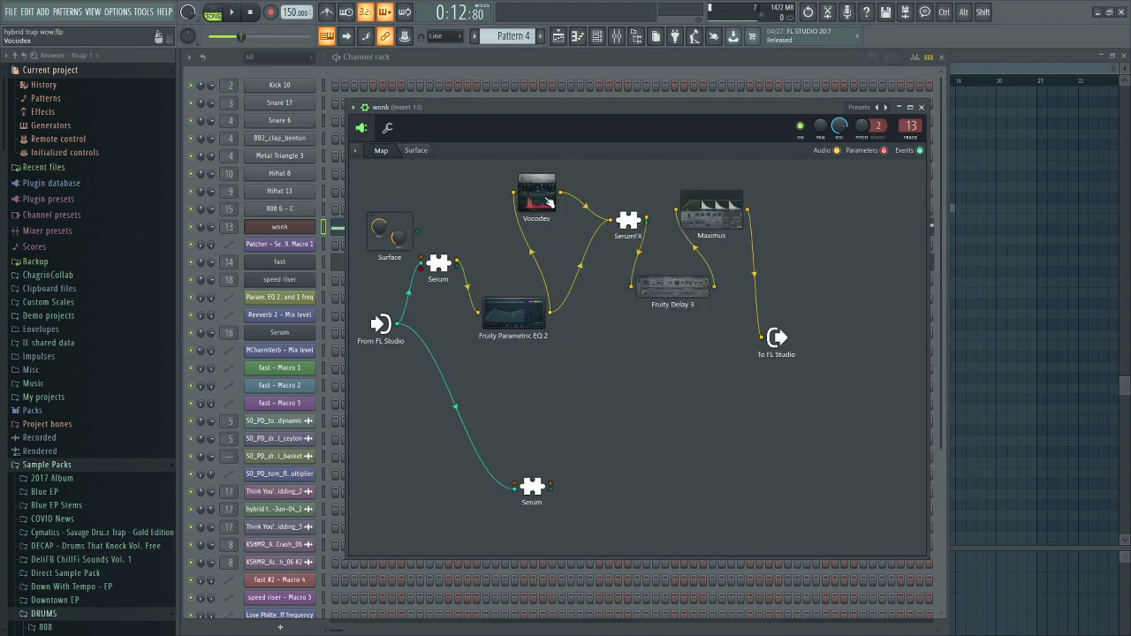
{"action": "left_click_drag", "start_coordinate": [526, 315], "coordinate": [512, 334]}
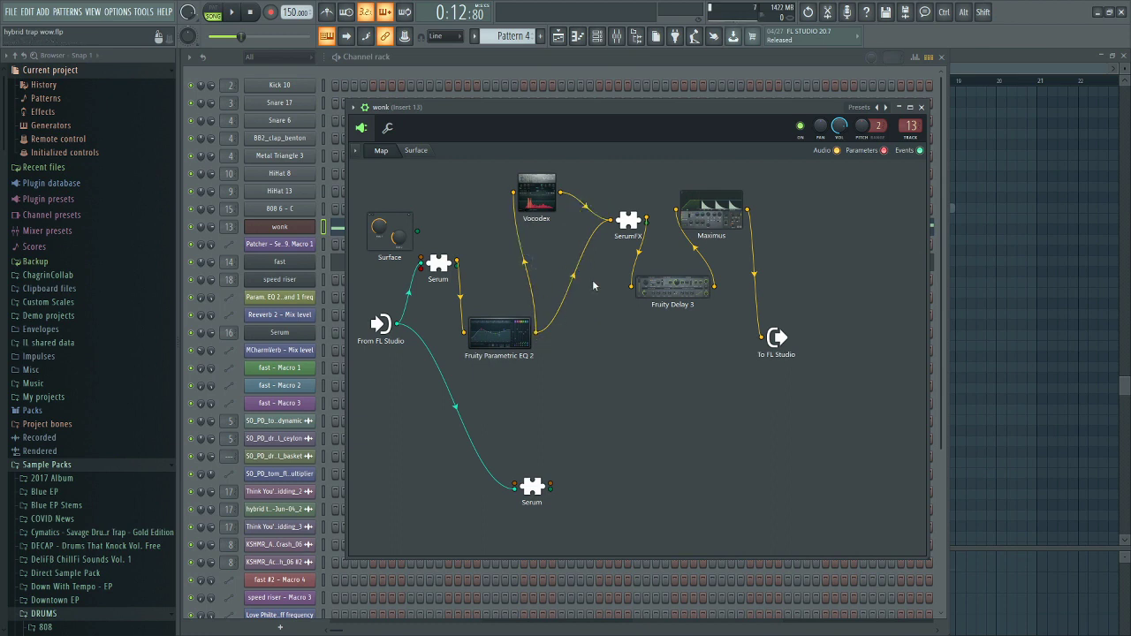
Review Vocodex again, move SerumFX below Fruity Delay 3 in the wonk Patcher, and inspect SerumFX's distortion, chorus and compressor
{"action": "double_click", "coordinate": [537, 200]}
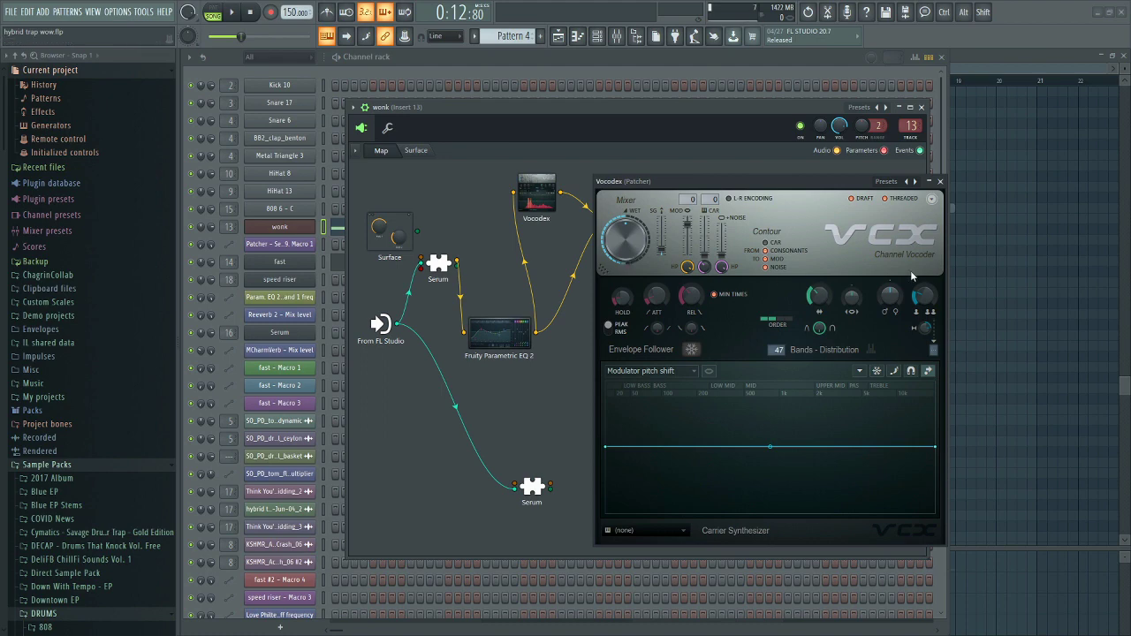
{"action": "left_click", "coordinate": [940, 182]}
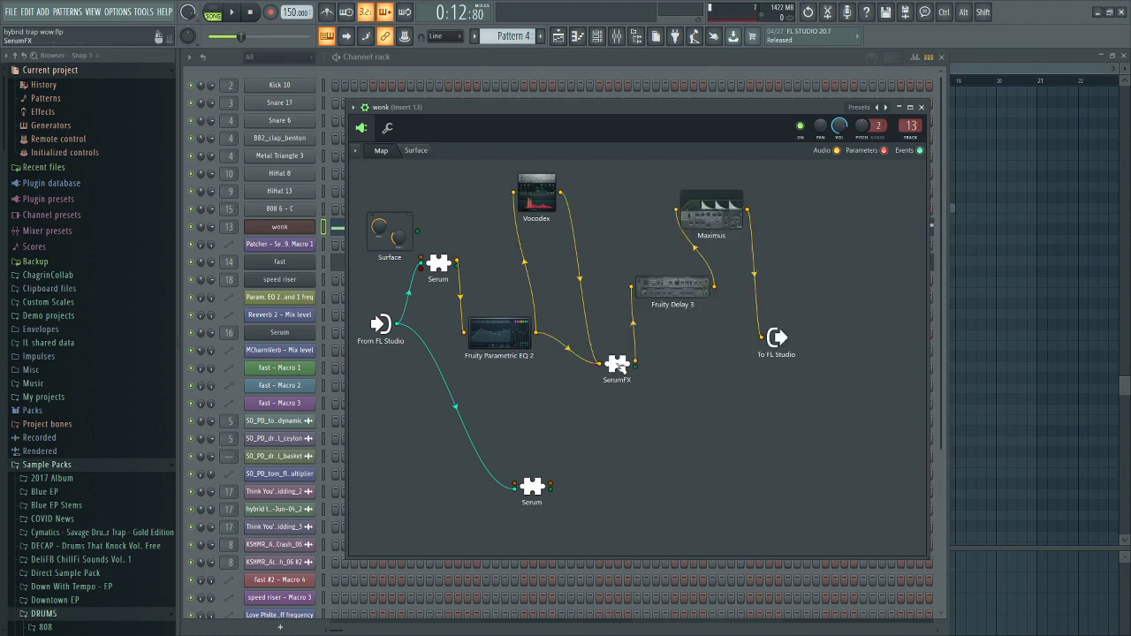
{"action": "left_click", "coordinate": [622, 366]}
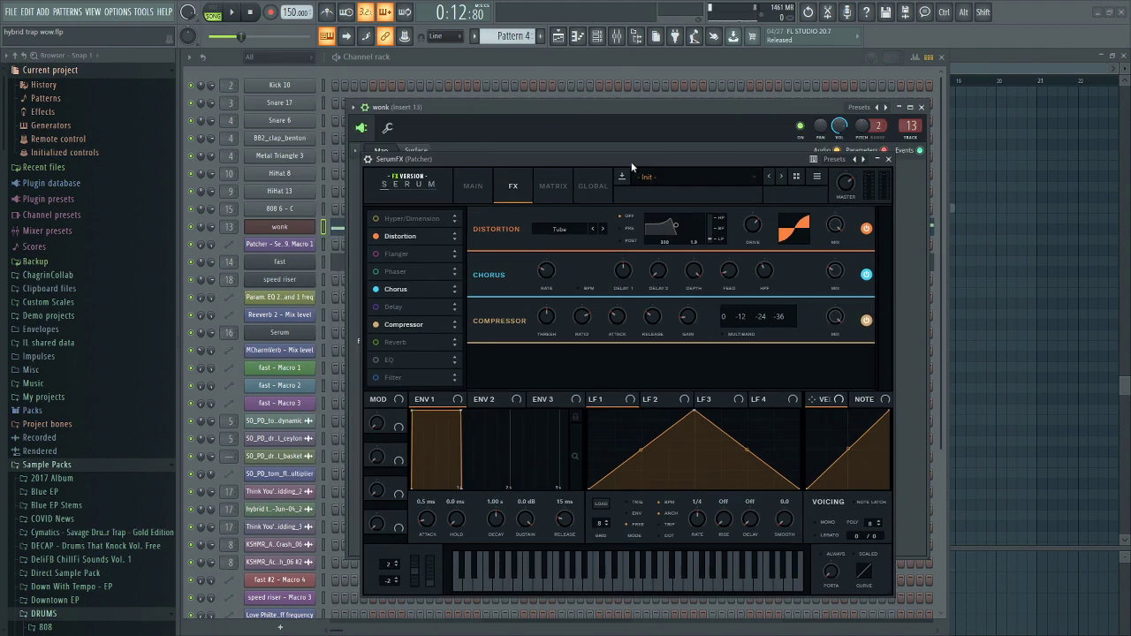
{"action": "left_click", "coordinate": [890, 163]}
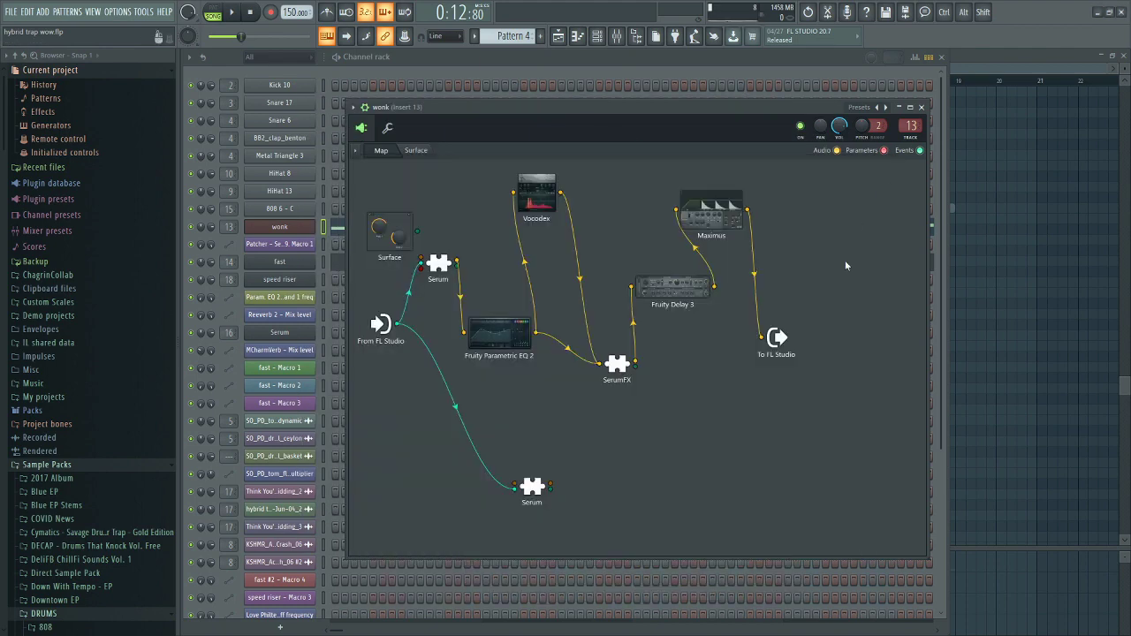
Inspect the Fruity Delay 3 and Maximus settings at the end of the wonk Patcher chain
{"action": "left_click", "coordinate": [672, 294]}
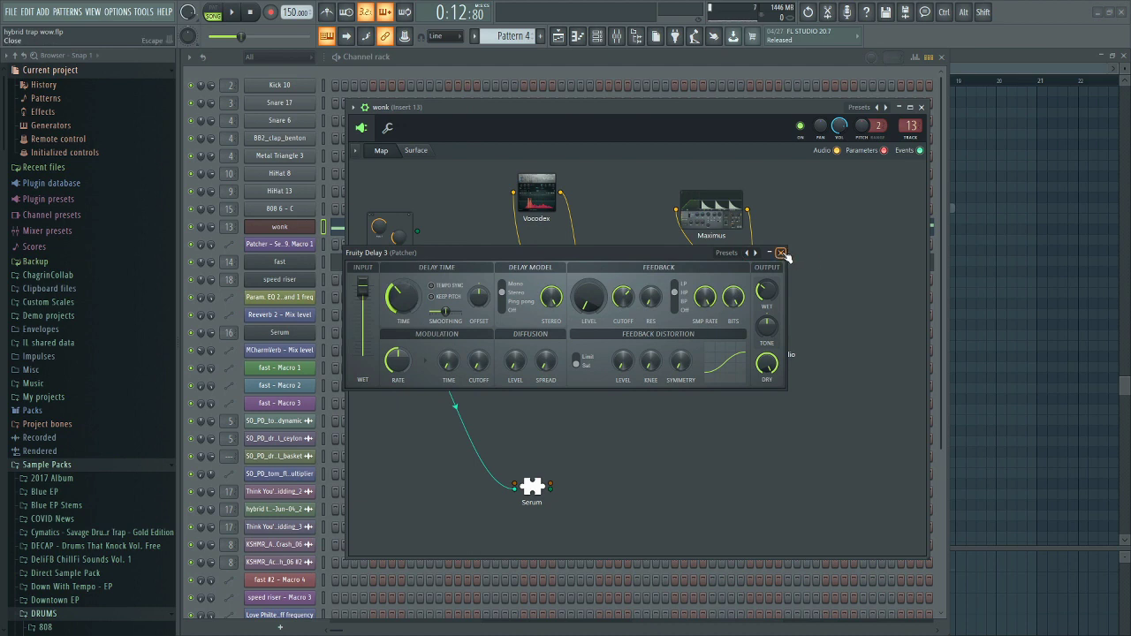
{"action": "left_click", "coordinate": [782, 253]}
{"action": "left_click", "coordinate": [709, 216]}
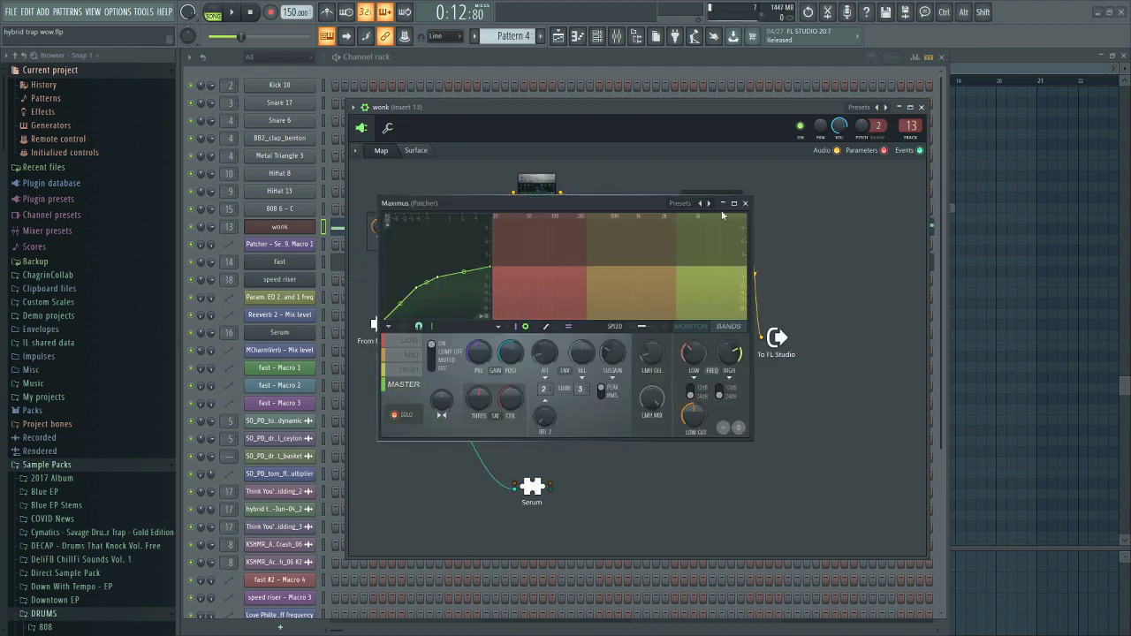
{"action": "left_click", "coordinate": [744, 204]}
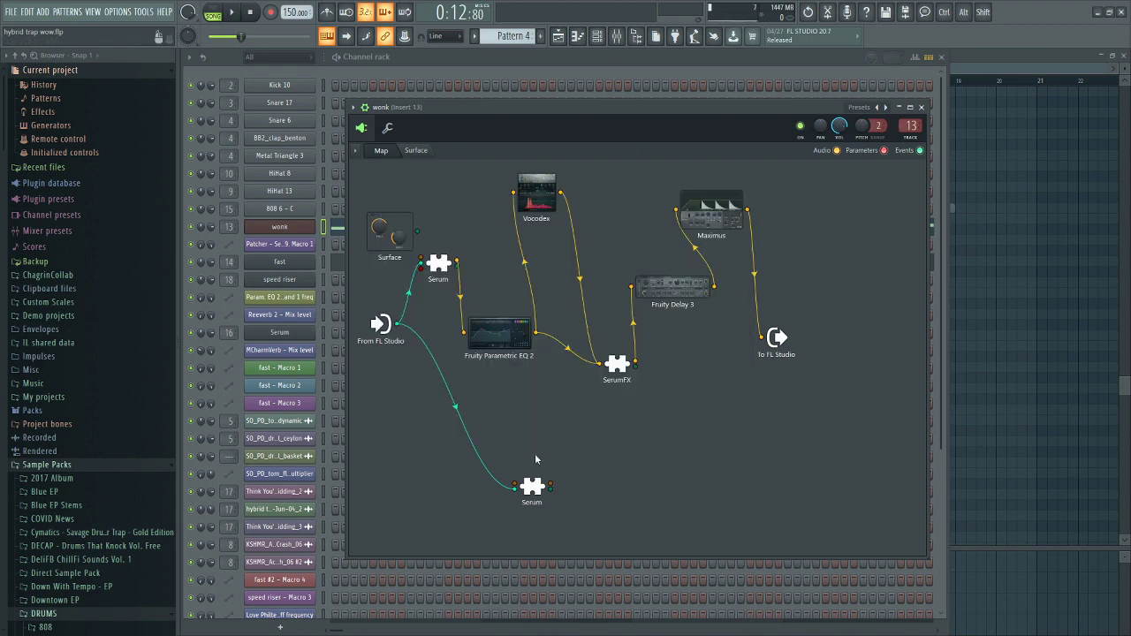
Reposition the lower Serum beneath Fruity Parametric EQ 2 in the wonk Patcher and check the equalizer's low-cut curve
{"action": "mouse_move", "coordinate": [531, 486]}
{"action": "left_mouse_down"}
{"action": "mouse_move", "coordinate": [467, 460]}
{"action": "mouse_move", "coordinate": [526, 469]}
{"action": "left_mouse_up"}
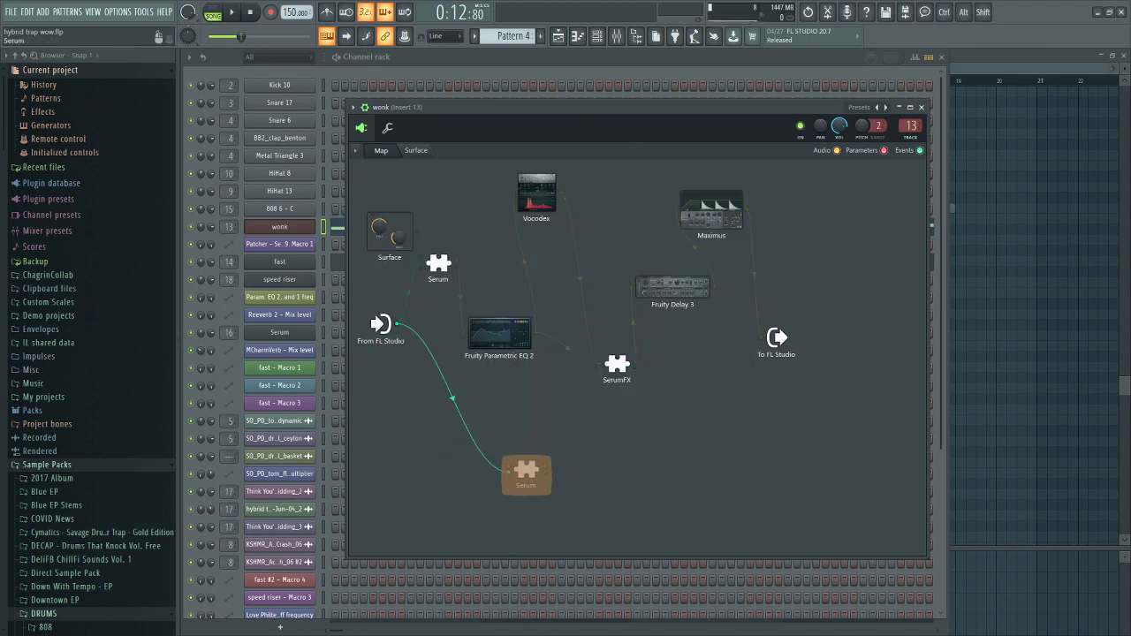
{"action": "left_click", "coordinate": [643, 435]}
{"action": "left_click", "coordinate": [499, 334]}
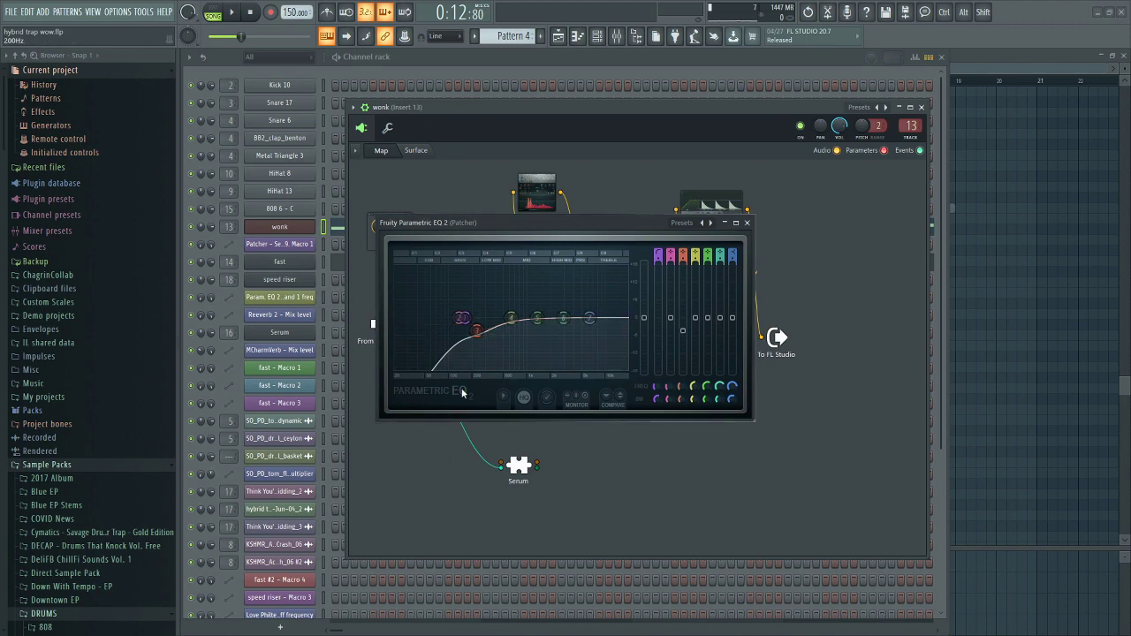
{"action": "left_click", "coordinate": [747, 223]}
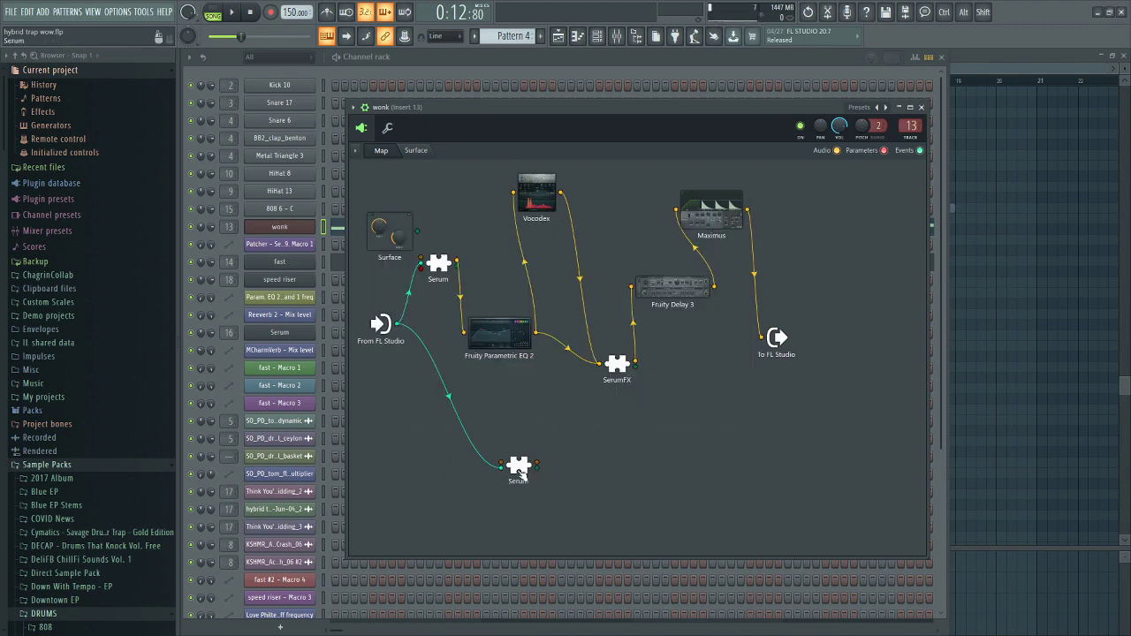
{"action": "left_click_drag", "start_coordinate": [521, 475], "coordinate": [486, 498]}
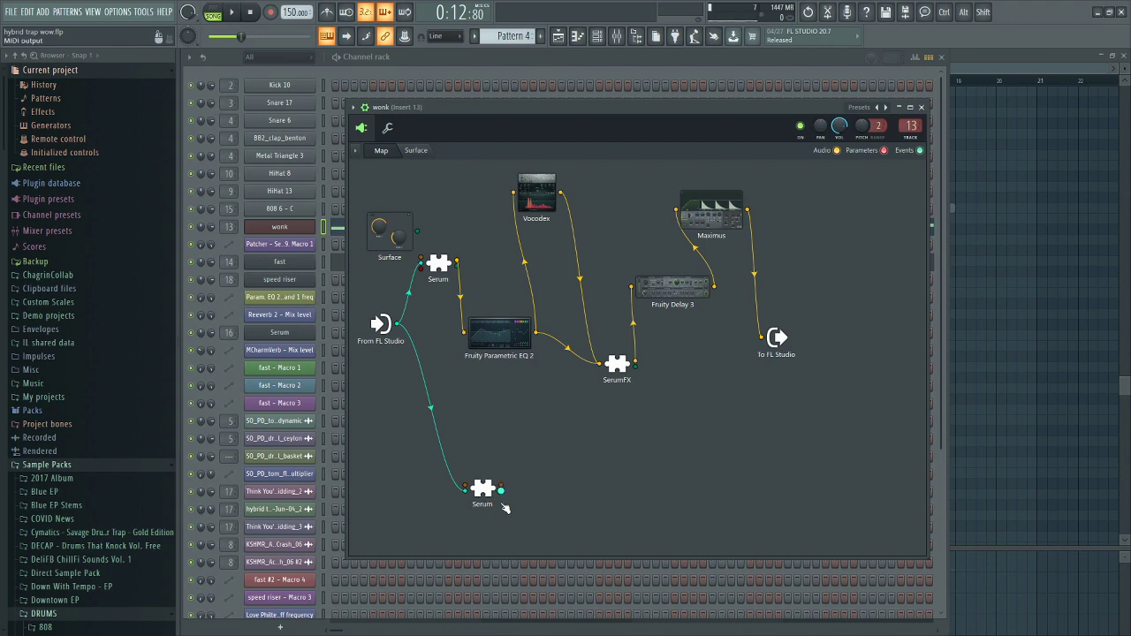
Return to the playlist and open Pattern 5 to view the 808 6 - C notes in the piano roll
{"action": "left_click", "coordinate": [616, 35]}
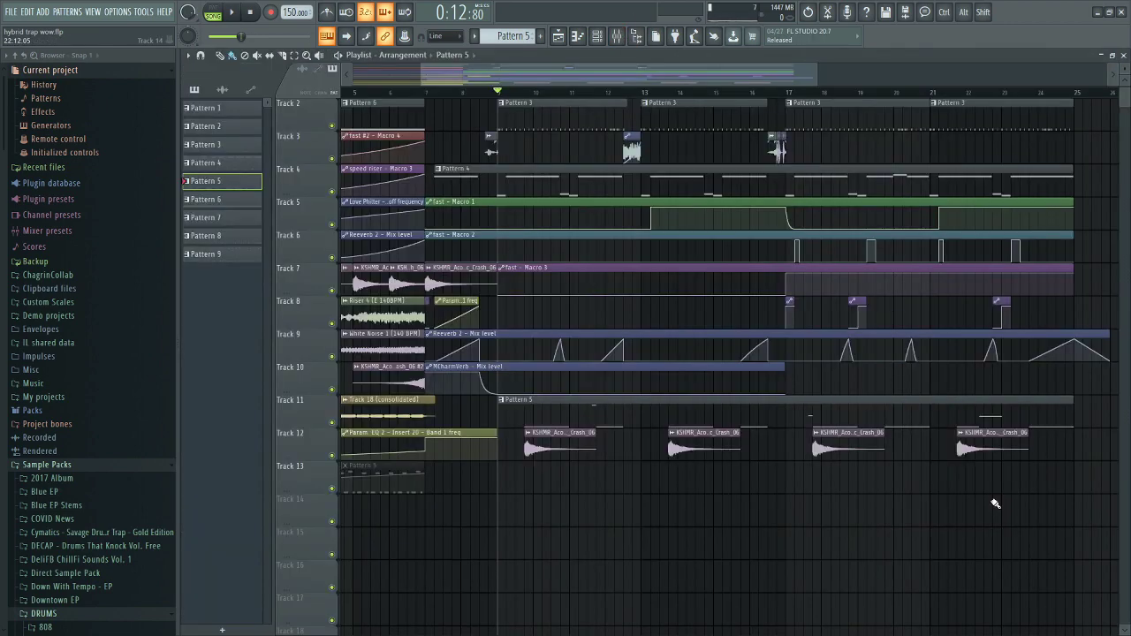
{"action": "double_click", "coordinate": [588, 400]}
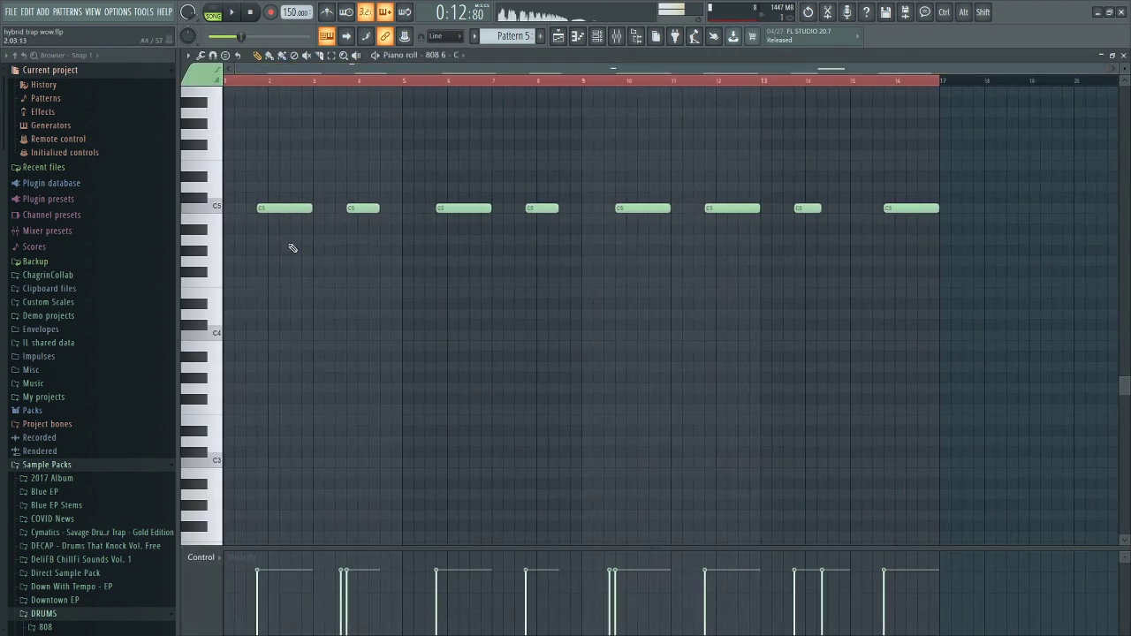
{"action": "scroll", "coordinate": [293, 249], "scroll_direction": "up", "scroll_amount": 3}
Inspect the 808's Fruity Fast Dist and Fruity Parametric EQ 2 on mixer Insert 15, and close the mixer
{"action": "key", "text": "F9"}
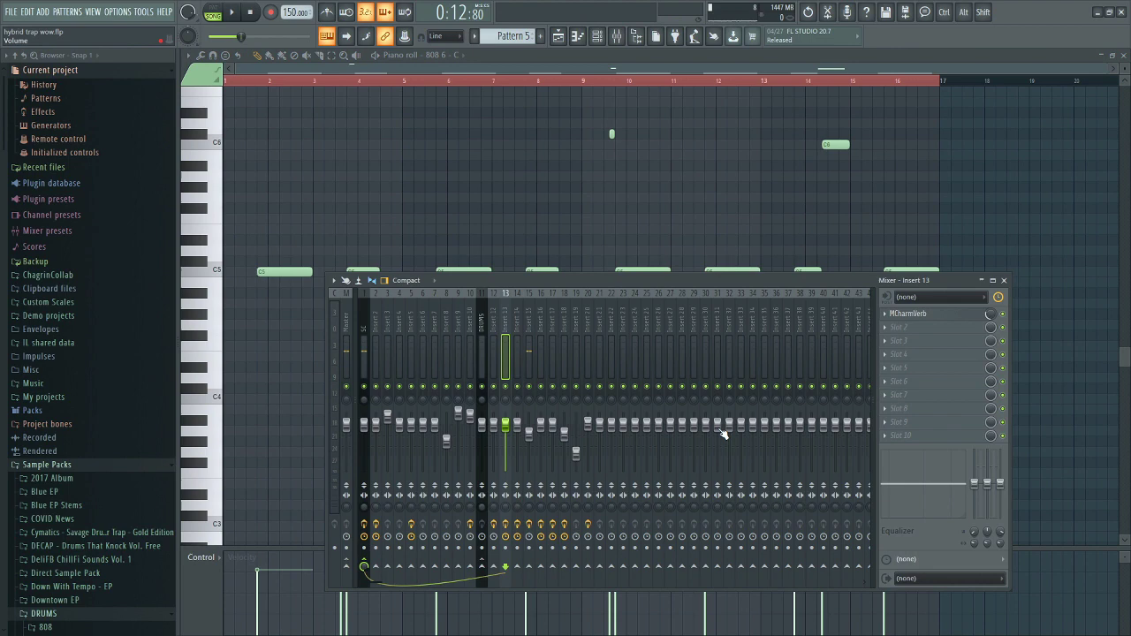
{"action": "left_click", "coordinate": [526, 327]}
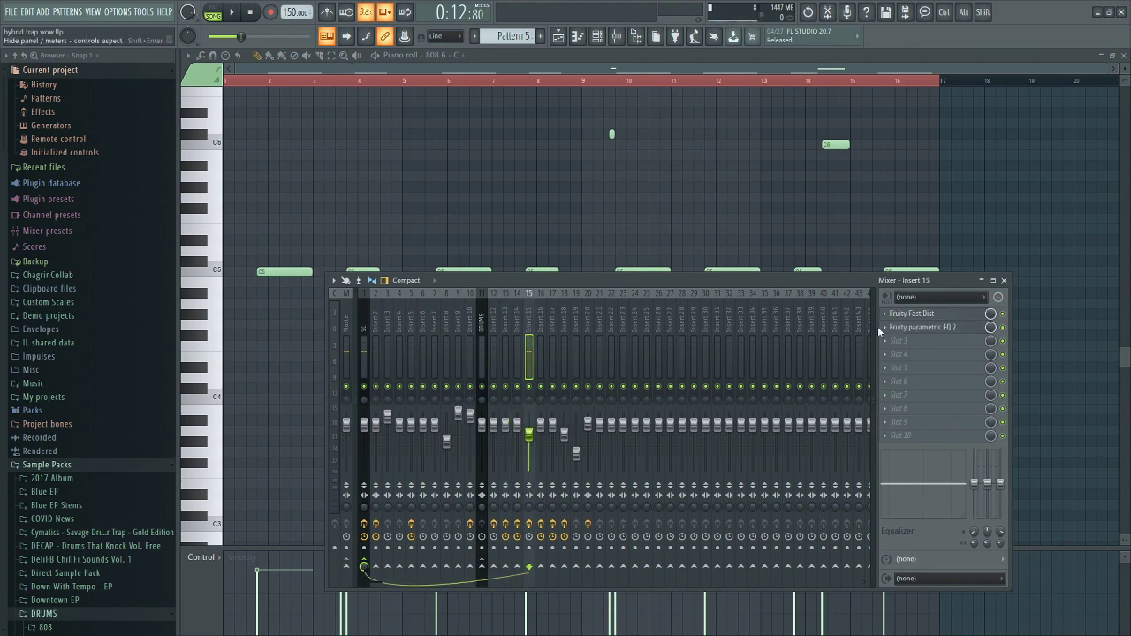
{"action": "left_click", "coordinate": [936, 315]}
{"action": "left_click", "coordinate": [942, 318]}
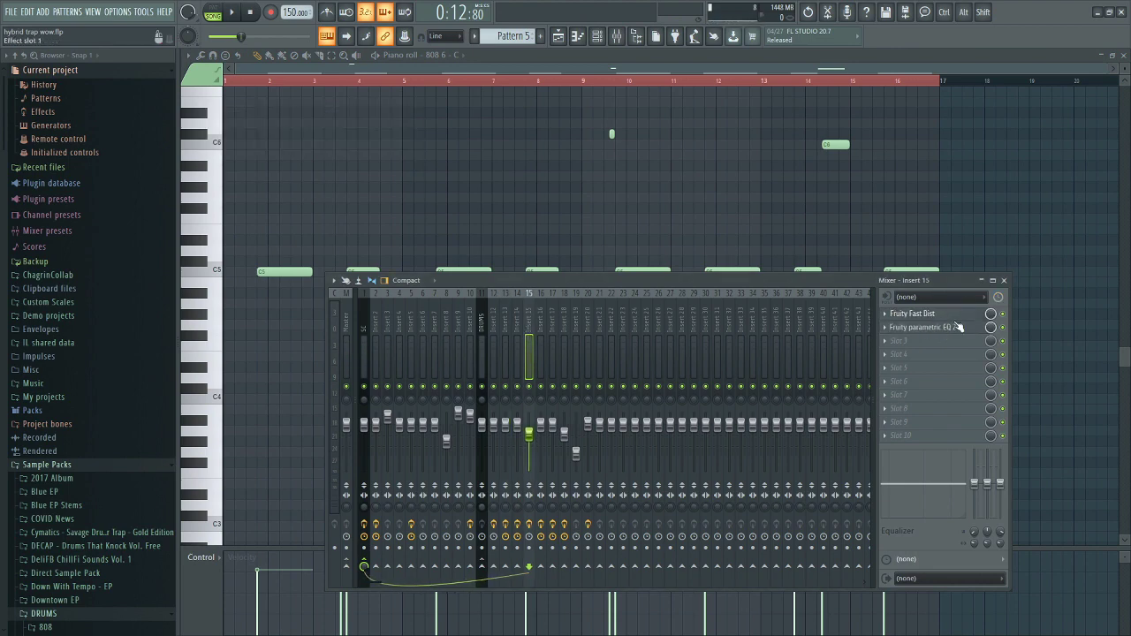
{"action": "left_click", "coordinate": [959, 327]}
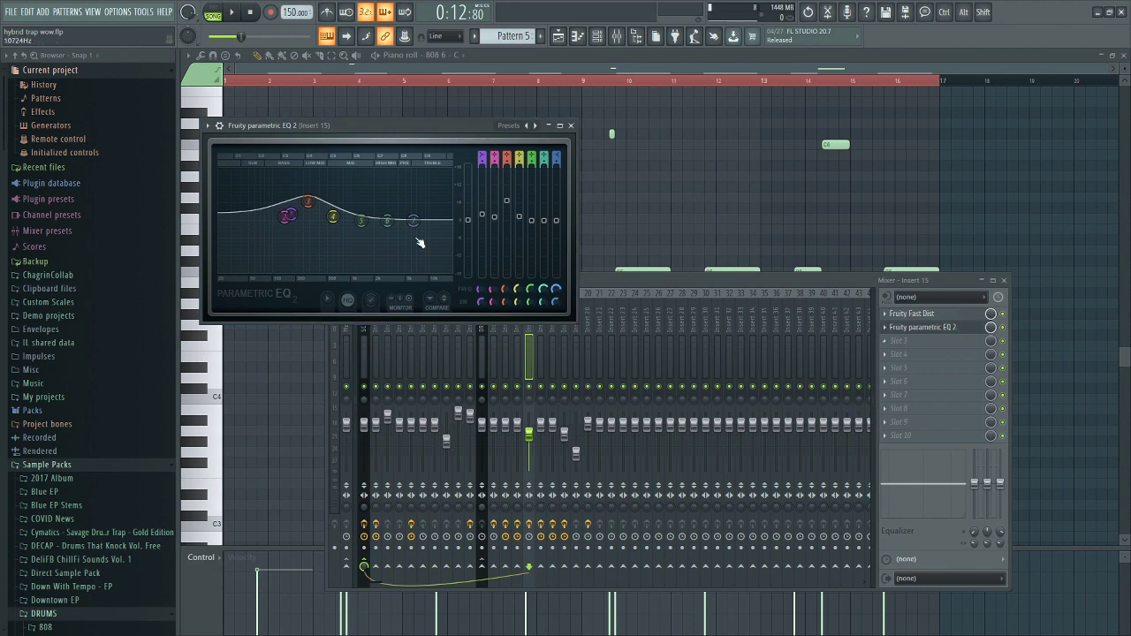
{"action": "left_click", "coordinate": [570, 124]}
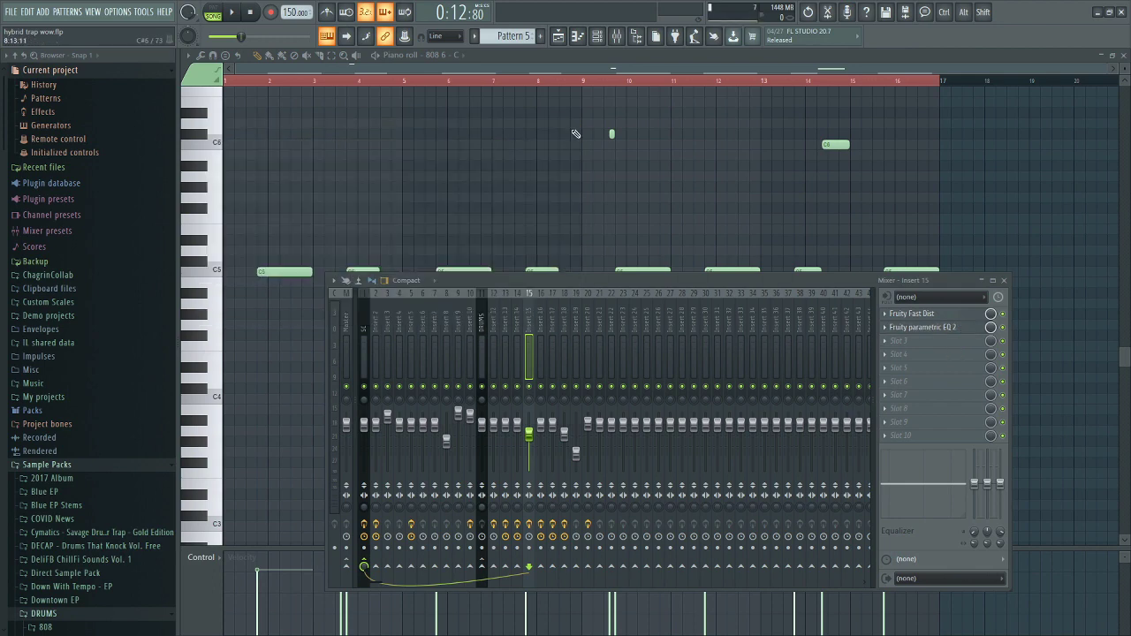
{"action": "key", "text": "F9"}
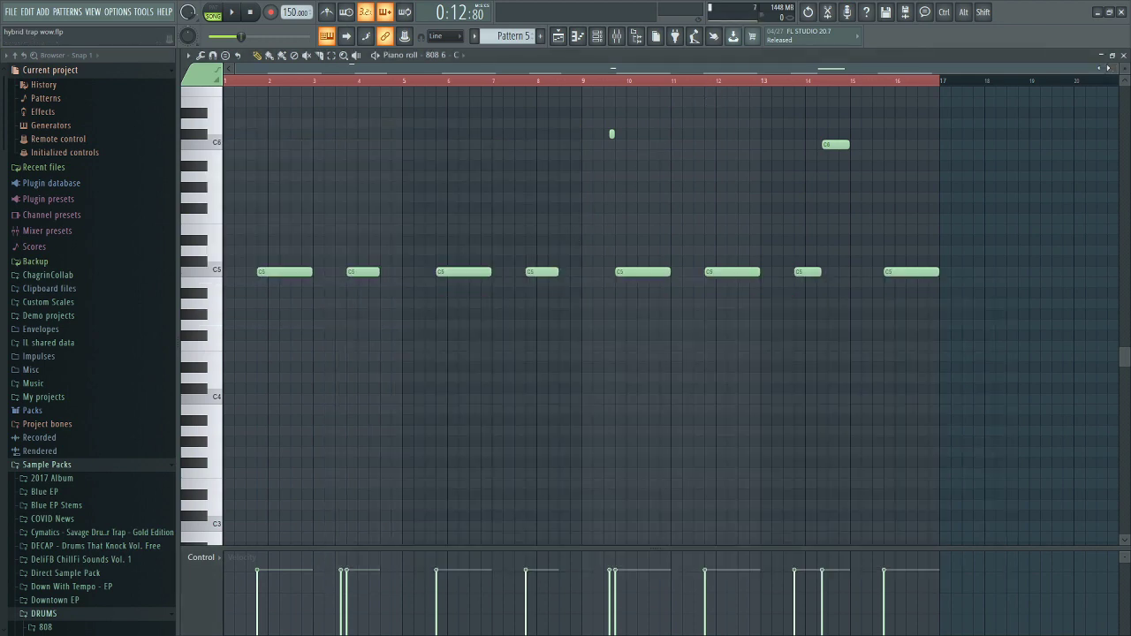
Examine the short high accent notes around C6 and C7 in the 808 6 - C piano roll and return to the playlist
{"action": "scroll", "coordinate": [1060, 209], "scroll_direction": "up", "scroll_amount": 4}
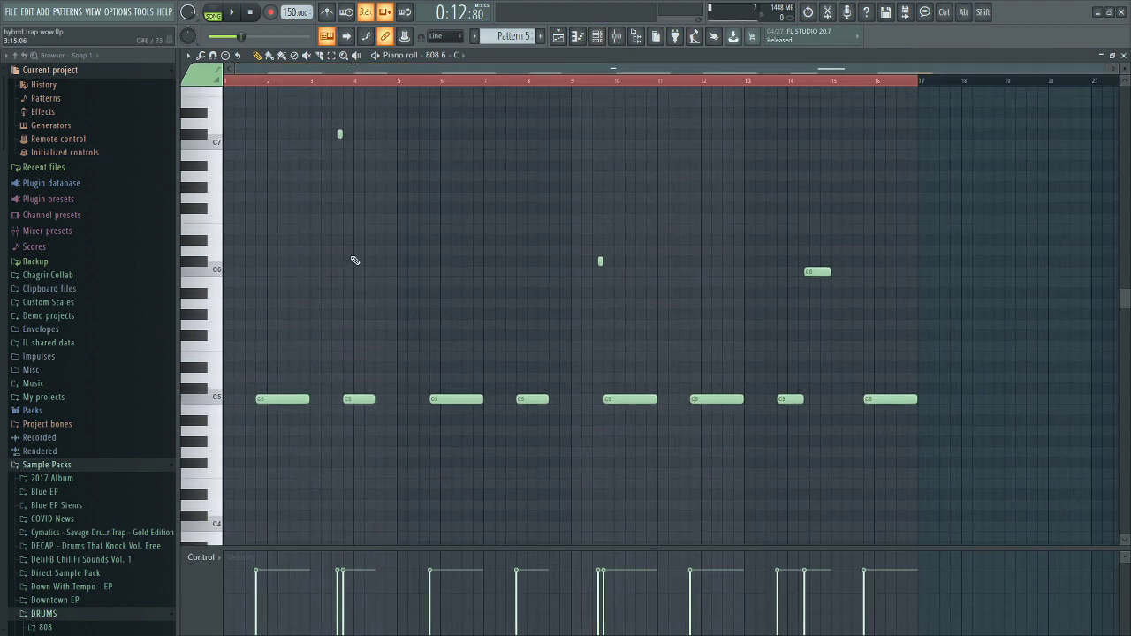
{"action": "scroll", "coordinate": [229, 222], "scroll_direction": "down", "scroll_amount": 1}
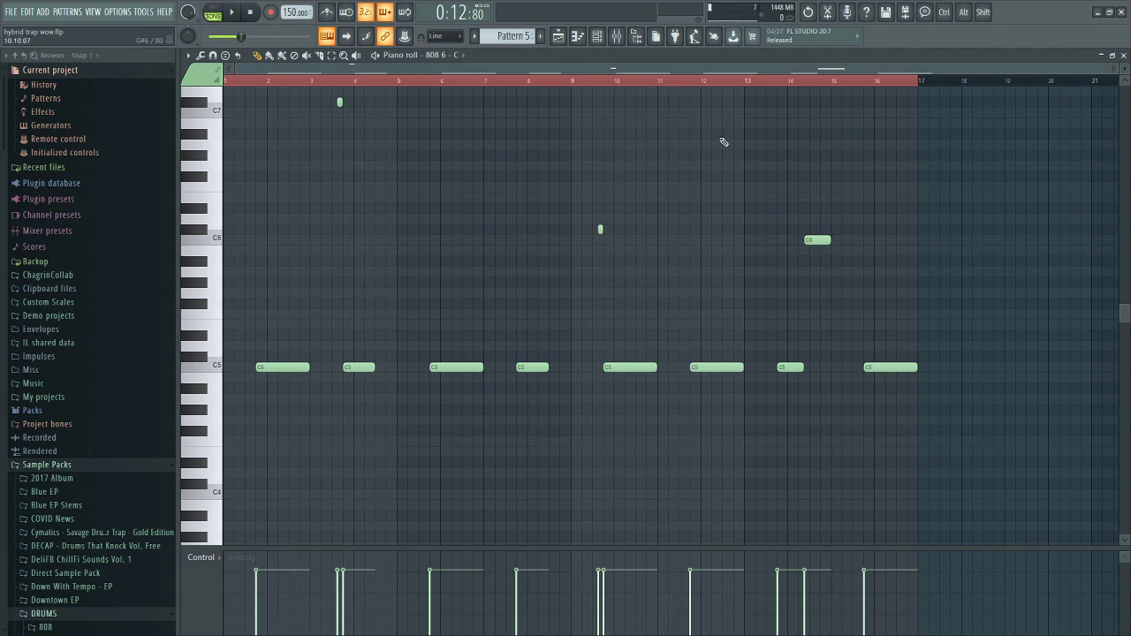
{"action": "left_click", "coordinate": [1123, 56]}
{"action": "left_click", "coordinate": [1118, 491]}
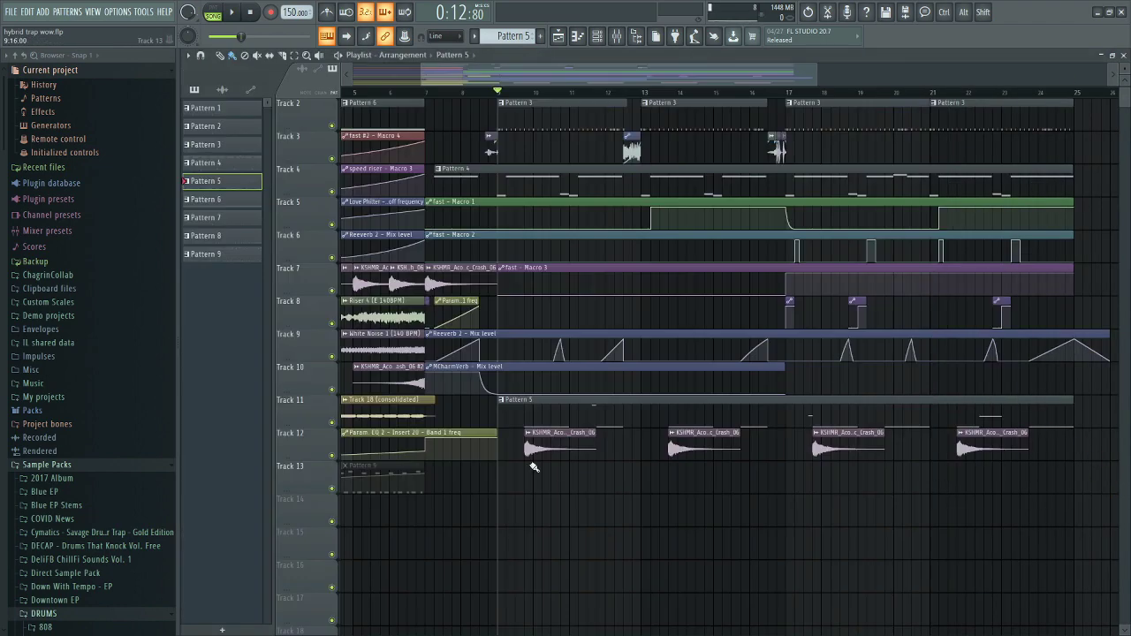
Examine how Pattern 5 and the KSHMR_Acoustic_Crash_06 clips on Track 12 are placed across the playlist arrangement
{"action": "scroll", "coordinate": [534, 467], "scroll_direction": "up", "scroll_amount": 5}
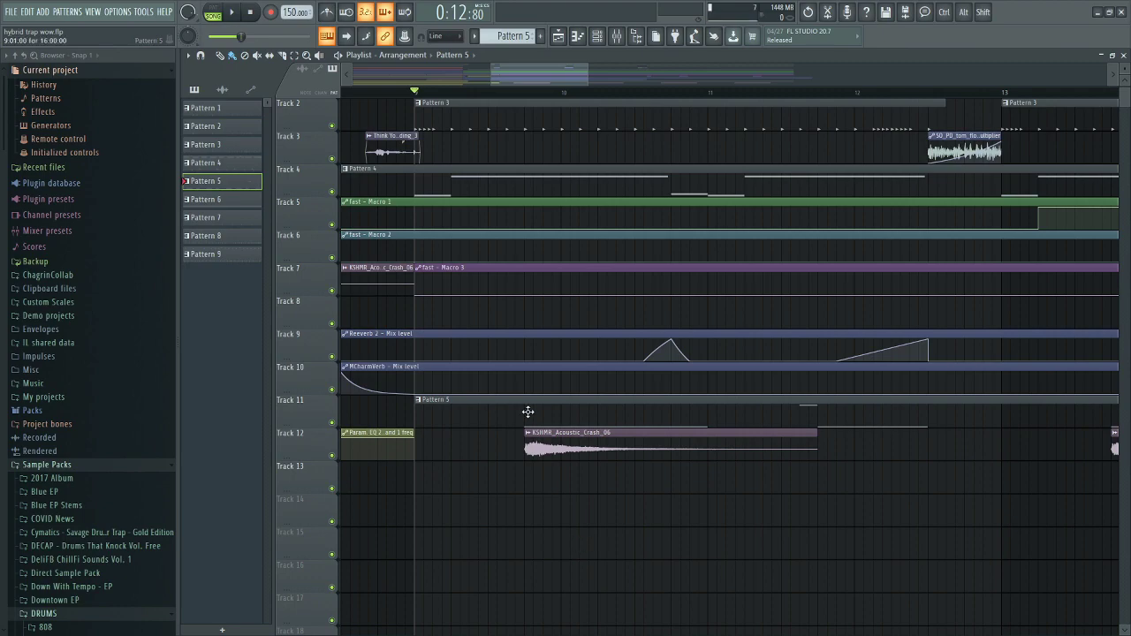
{"action": "scroll", "coordinate": [581, 522], "scroll_direction": "down", "scroll_amount": 4, "text": "ctrl"}
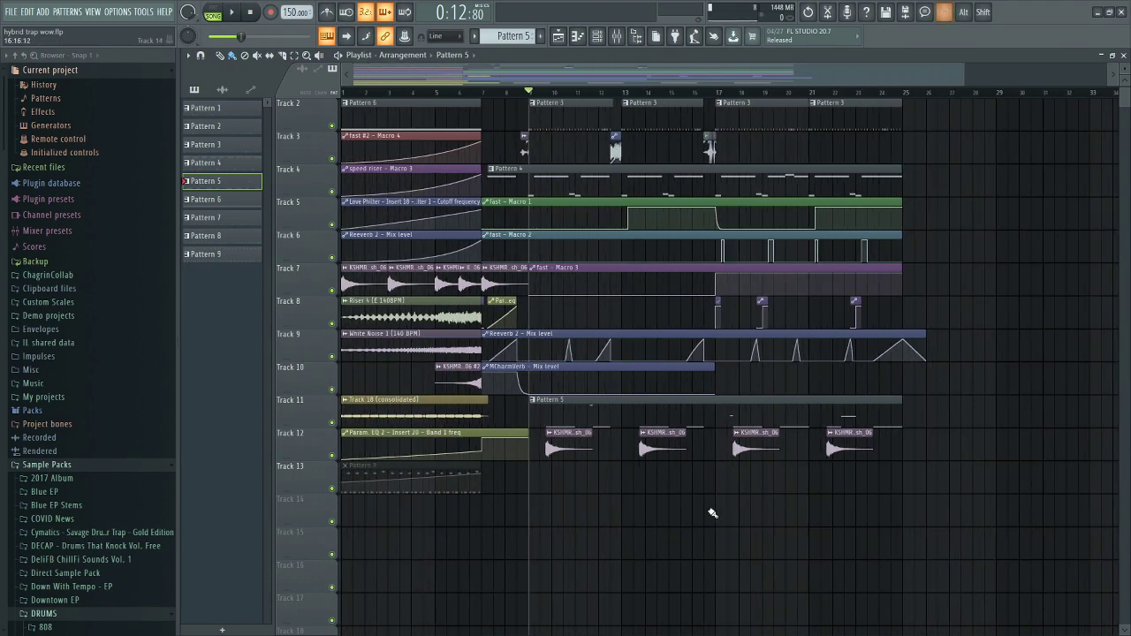
{"action": "scroll", "coordinate": [712, 514], "scroll_direction": "up", "scroll_amount": 2, "text": "ctrl"}
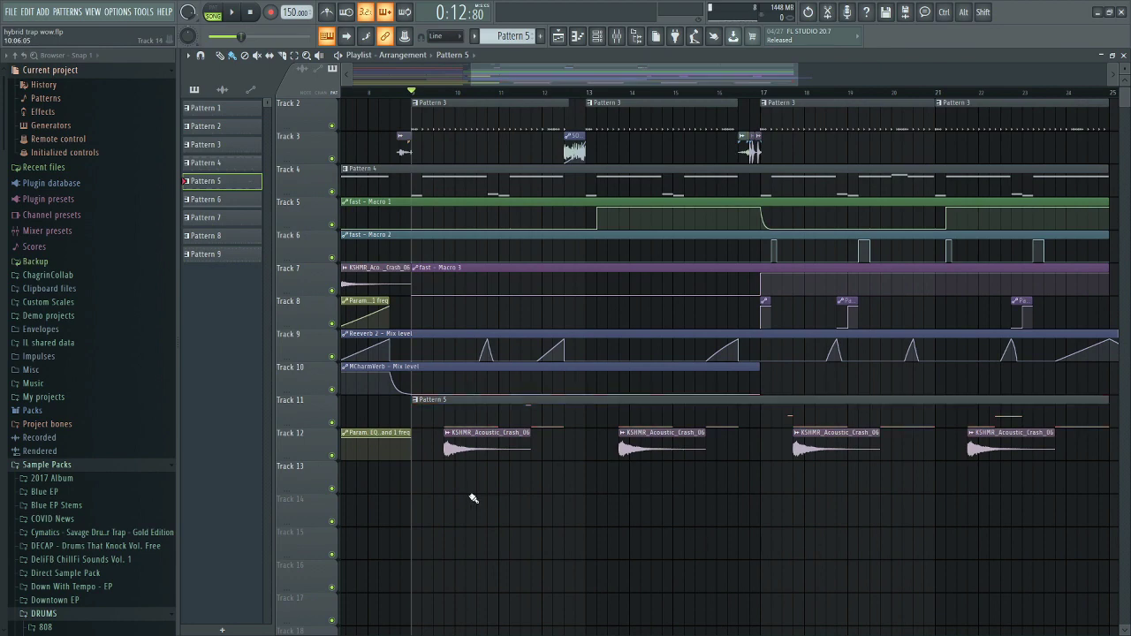
{"action": "scroll", "coordinate": [416, 486], "scroll_direction": "up", "scroll_amount": 3, "text": "ctrl"}
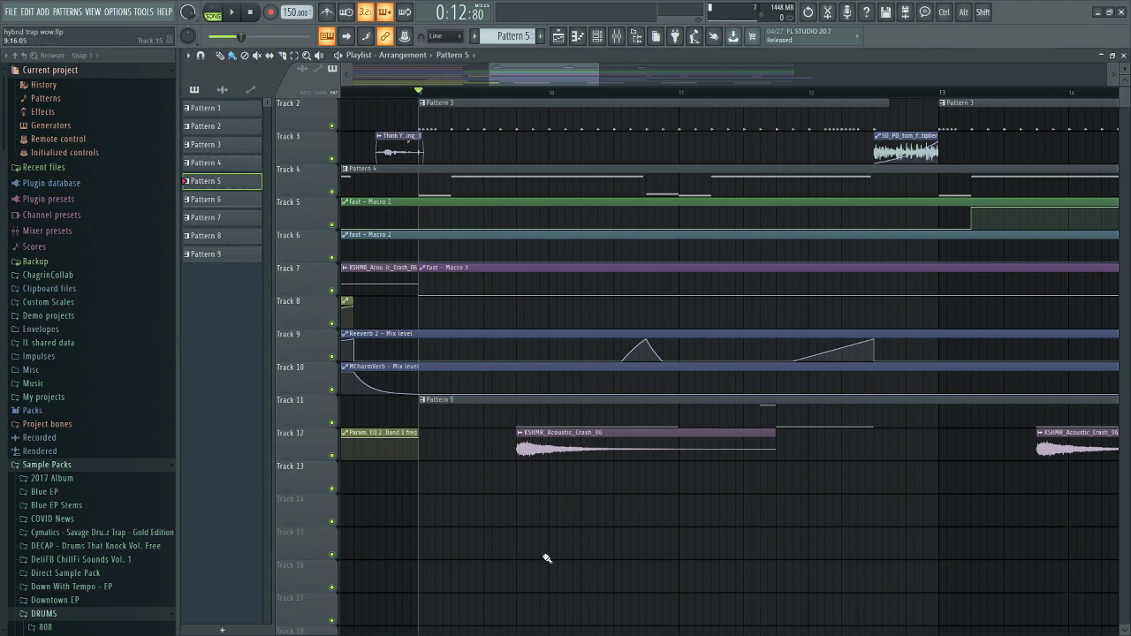
{"action": "scroll", "coordinate": [552, 556], "scroll_direction": "down", "scroll_amount": 5}
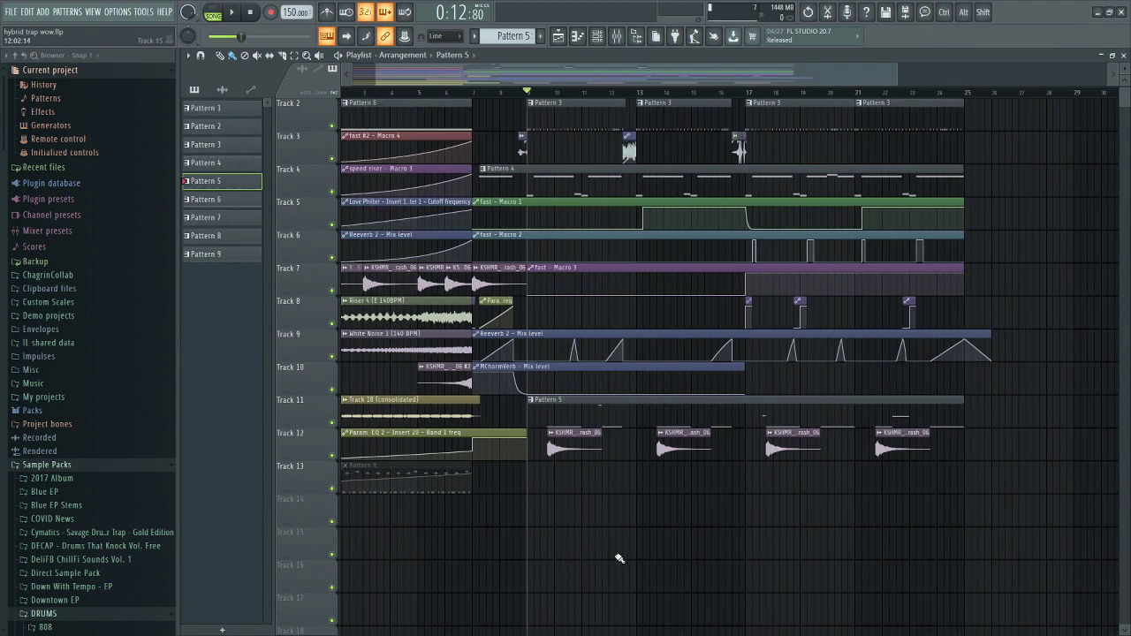
{"action": "left_click_drag", "start_coordinate": [924, 528], "coordinate": [572, 457]}
{"action": "left_click", "coordinate": [695, 557]}
{"action": "scroll", "coordinate": [690, 550], "scroll_direction": "up", "scroll_amount": 1}
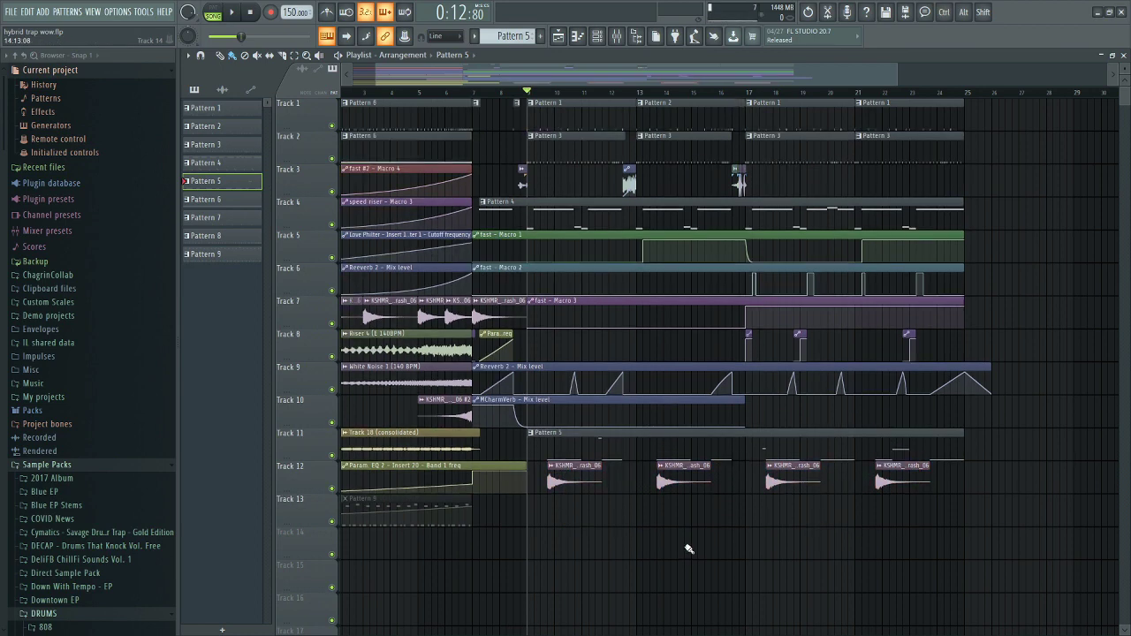
Highlight the audio fill clips on Track 3 before bars 13 and 17, examine them closely, and clear the selection
{"action": "scroll", "coordinate": [689, 553], "scroll_direction": "up", "scroll_amount": 3}
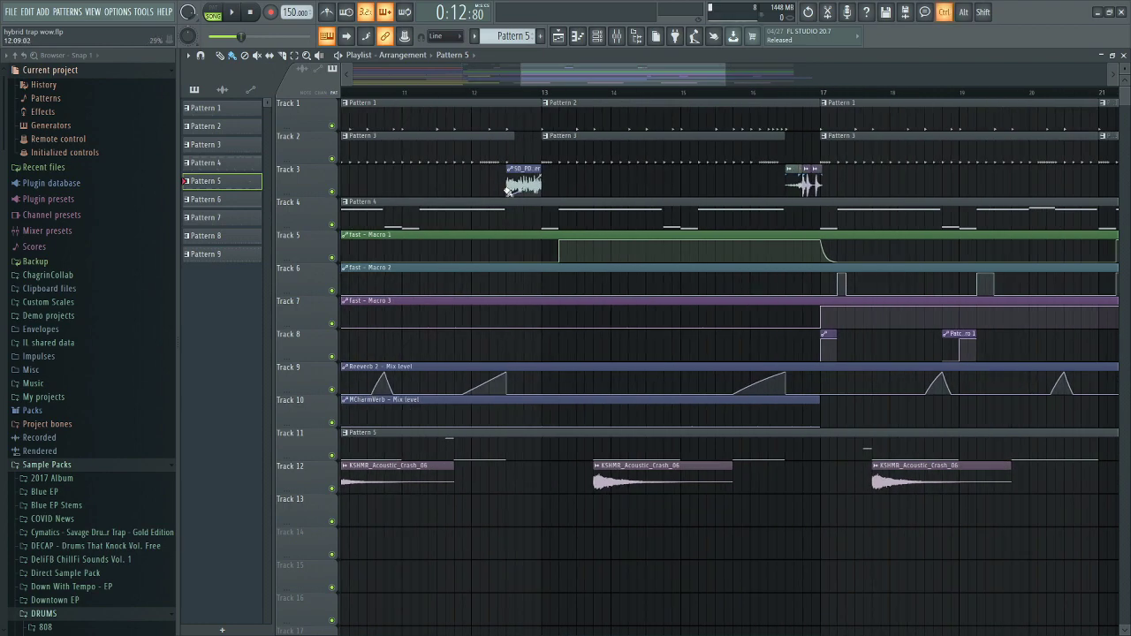
{"action": "left_click_drag", "start_coordinate": [497, 161], "coordinate": [850, 196]}
{"action": "scroll", "coordinate": [565, 194], "scroll_direction": "up", "scroll_amount": 2}
{"action": "scroll", "coordinate": [541, 196], "scroll_direction": "up", "scroll_amount": 2}
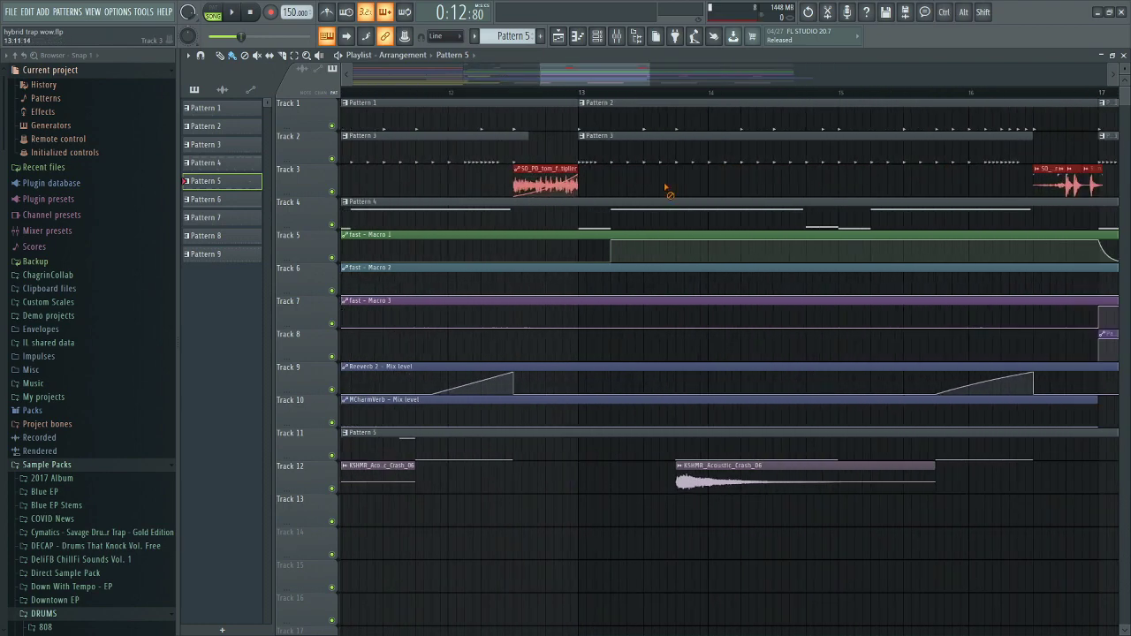
{"action": "left_click", "coordinate": [416, 190]}
Find the Pocket Drums with Corey Fonville pack in the browser's sample packs and open its One_Shots folder
{"action": "scroll", "coordinate": [51, 365], "scroll_direction": "down", "scroll_amount": 8}
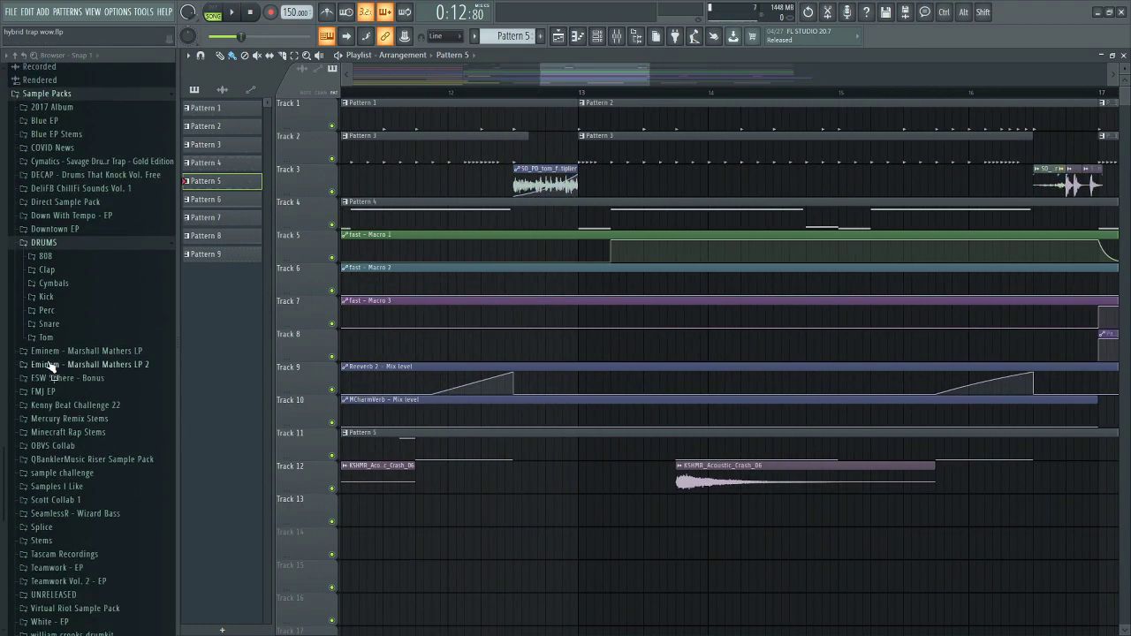
{"action": "left_click", "coordinate": [64, 247]}
{"action": "scroll", "coordinate": [115, 336], "scroll_direction": "down", "scroll_amount": 10}
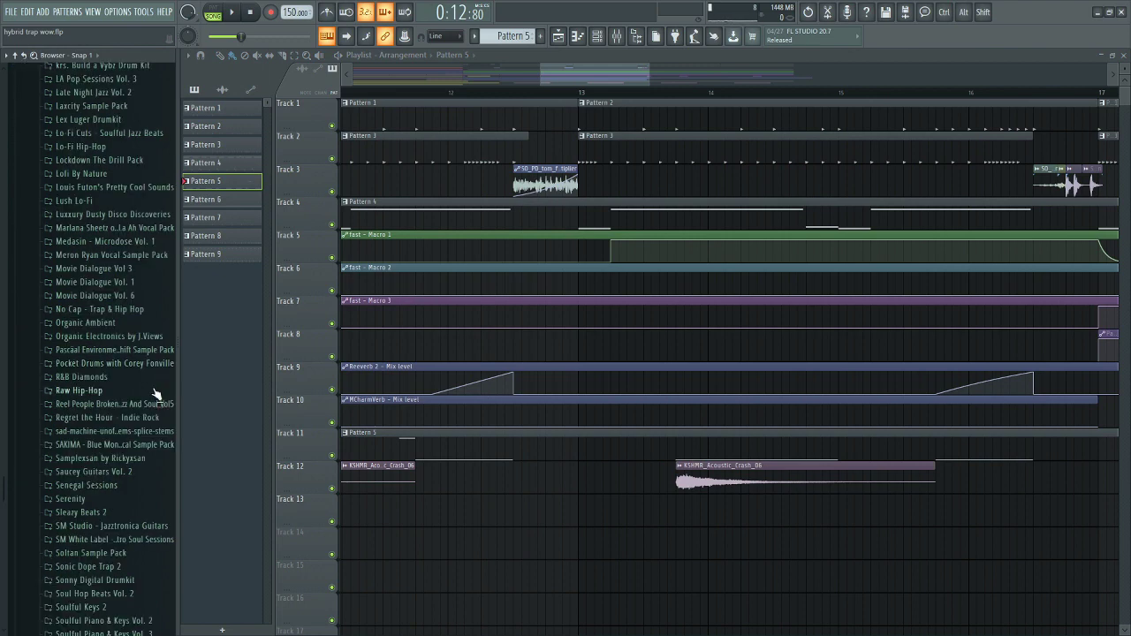
{"action": "scroll", "coordinate": [526, 351], "scroll_direction": "down", "scroll_amount": 2}
{"action": "scroll", "coordinate": [586, 108], "scroll_direction": "down", "scroll_amount": 2}
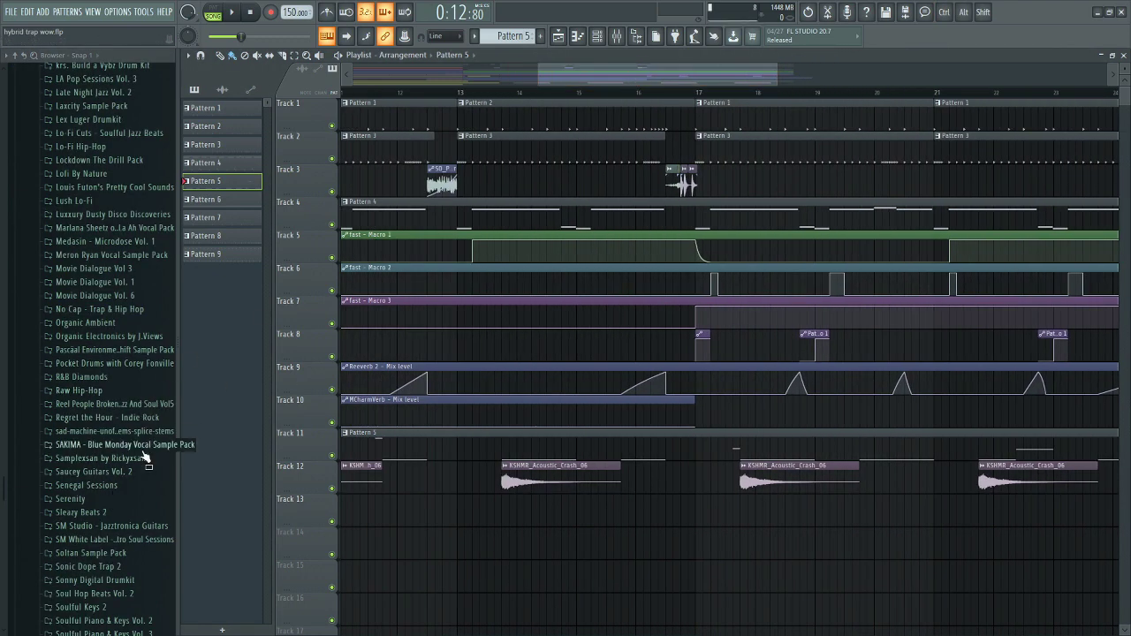
{"action": "left_click", "coordinate": [133, 363]}
{"action": "left_click", "coordinate": [133, 377]}
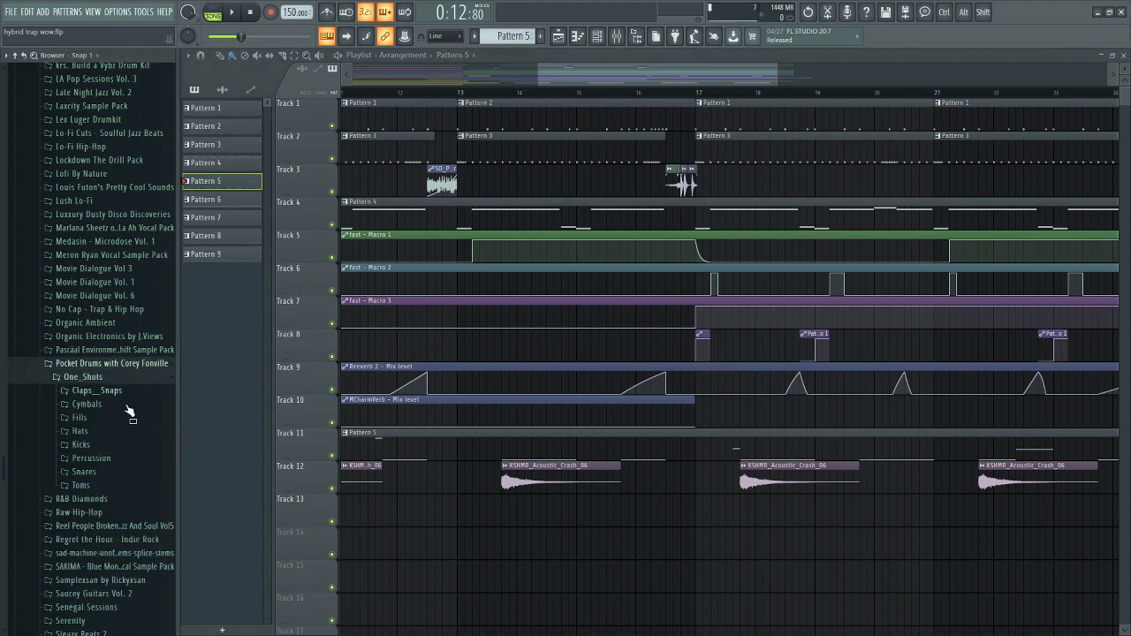
Open the pack's Fills folder and audition several drum fills, including SO_PD_drum_fill_mushroom, quince and cobbler
{"action": "left_click", "coordinate": [124, 417]}
{"action": "scroll", "coordinate": [115, 495], "scroll_direction": "down", "scroll_amount": 4}
{"action": "left_click", "coordinate": [114, 556]}
{"action": "scroll", "coordinate": [88, 468], "scroll_direction": "down", "scroll_amount": 1}
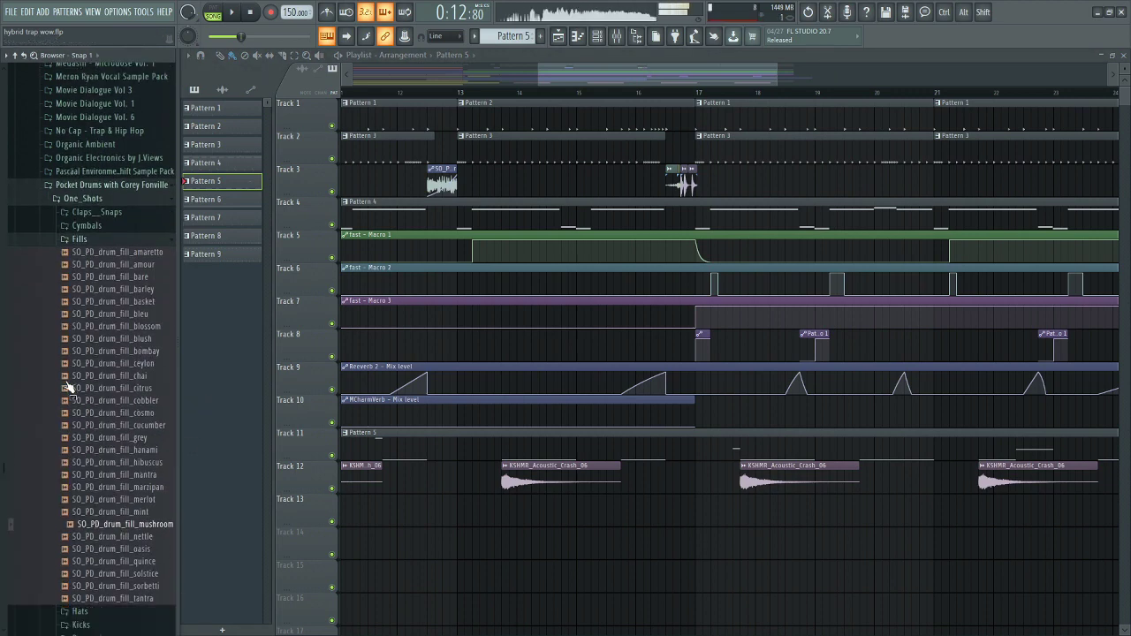
{"action": "scroll", "coordinate": [69, 387], "scroll_direction": "down", "scroll_amount": 5}
{"action": "left_click", "coordinate": [133, 406]}
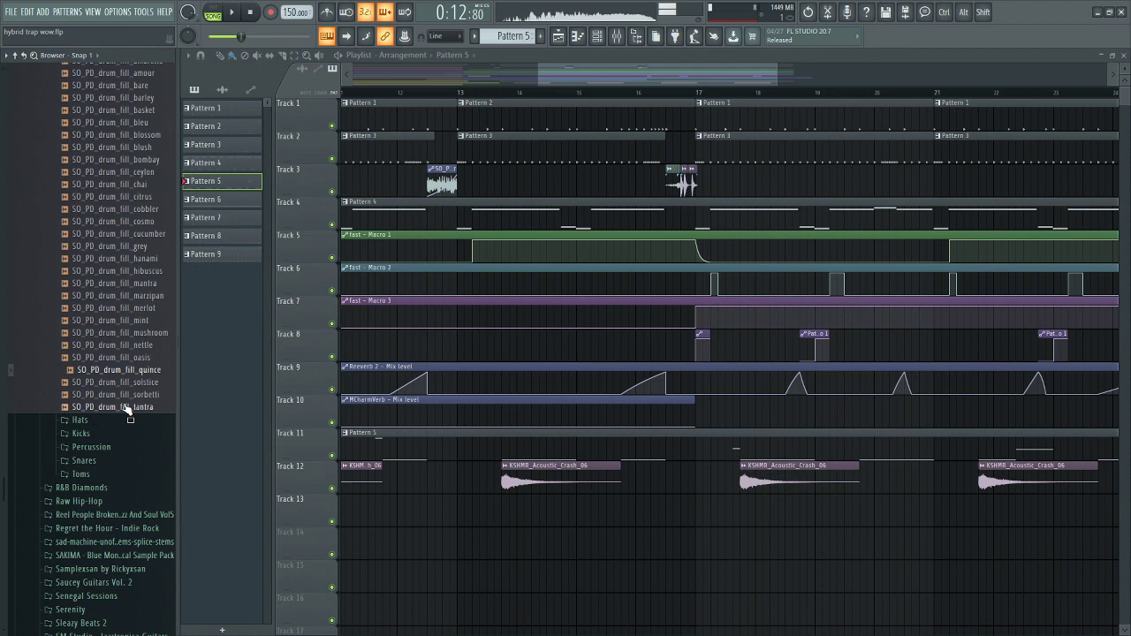
{"action": "left_click", "coordinate": [115, 209]}
{"action": "scroll", "coordinate": [450, 495], "scroll_direction": "down", "scroll_amount": 2}
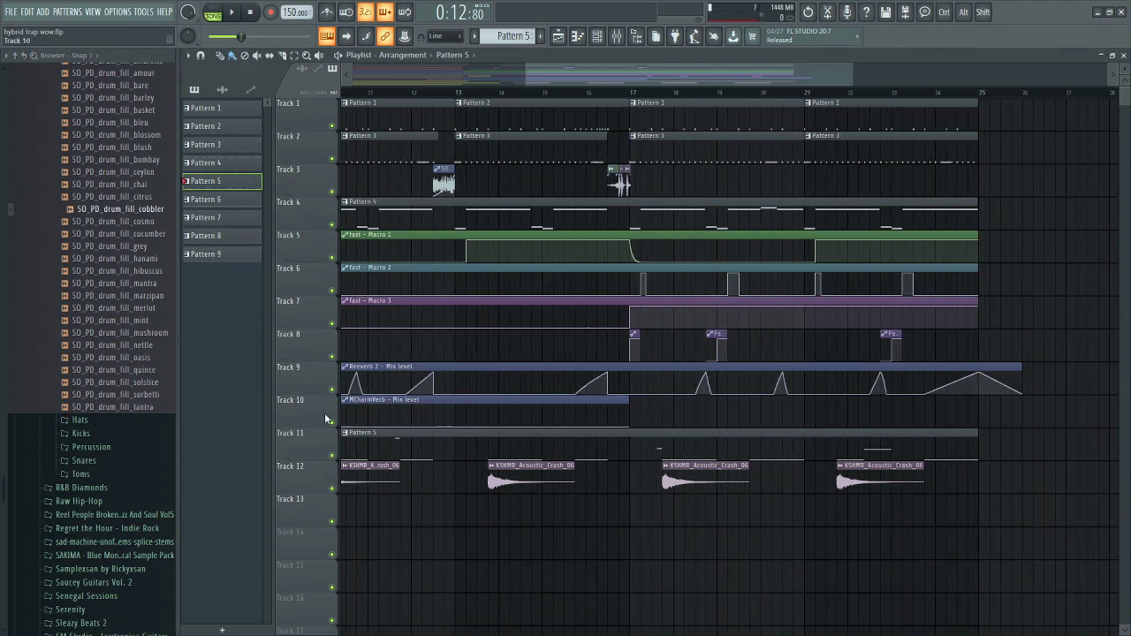
Open the pack's Toms folder and audition several tom samples, including SO_PD_tom_hit_side_light_high
{"action": "left_click", "coordinate": [81, 474]}
{"action": "left_click", "coordinate": [139, 187]}
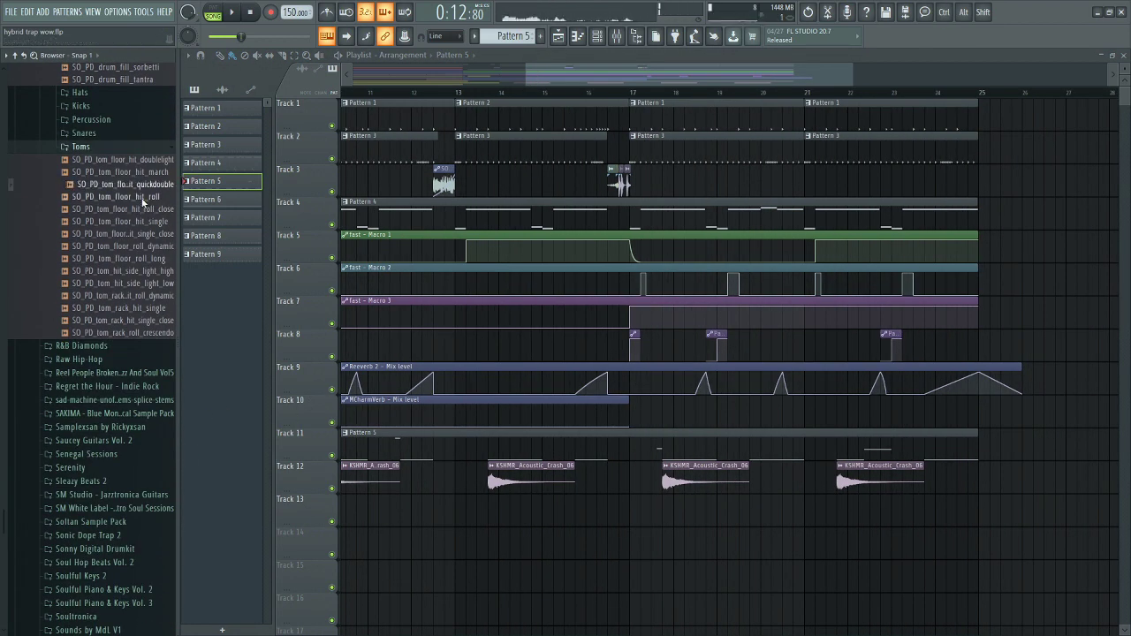
{"action": "left_click", "coordinate": [141, 196]}
{"action": "left_click", "coordinate": [142, 210]}
{"action": "left_click", "coordinate": [142, 235]}
{"action": "left_click", "coordinate": [139, 273]}
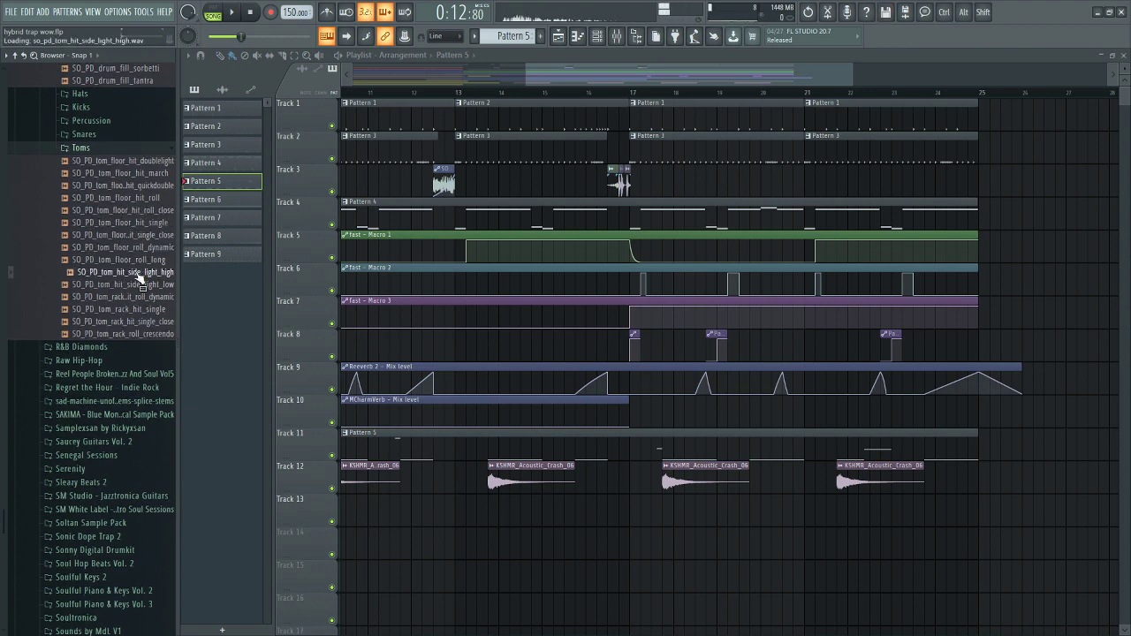
Examine closely how the tom roll and drum fill clips are layered on Track 3 just before bar 17
{"action": "scroll", "coordinate": [124, 221], "scroll_direction": "up", "scroll_amount": 10}
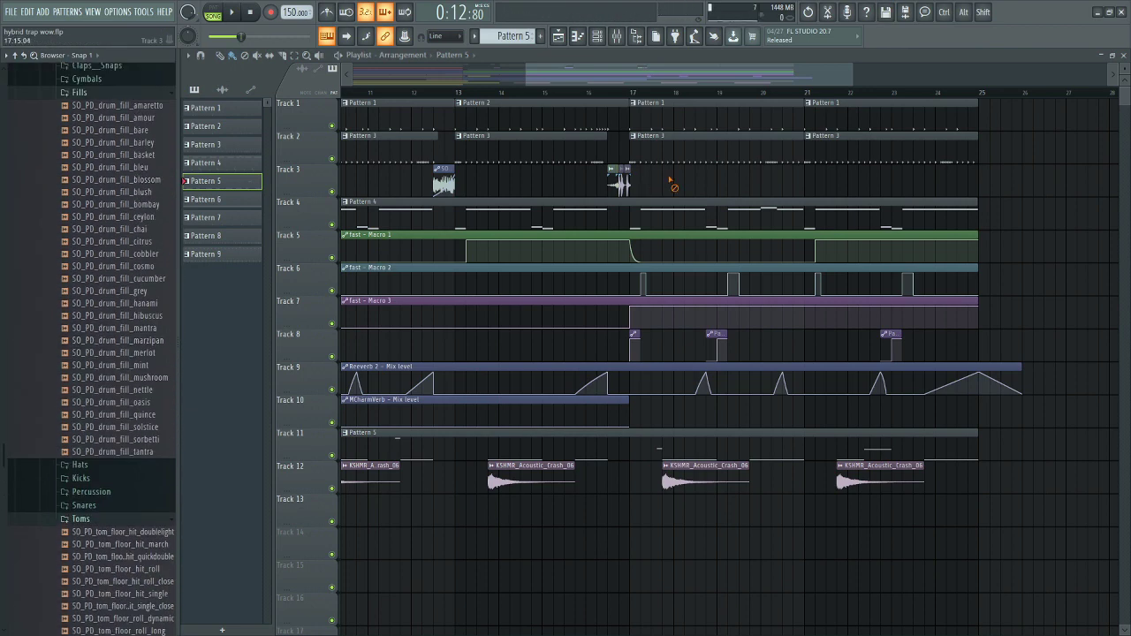
{"action": "scroll", "coordinate": [673, 186], "scroll_direction": "up", "scroll_amount": 4}
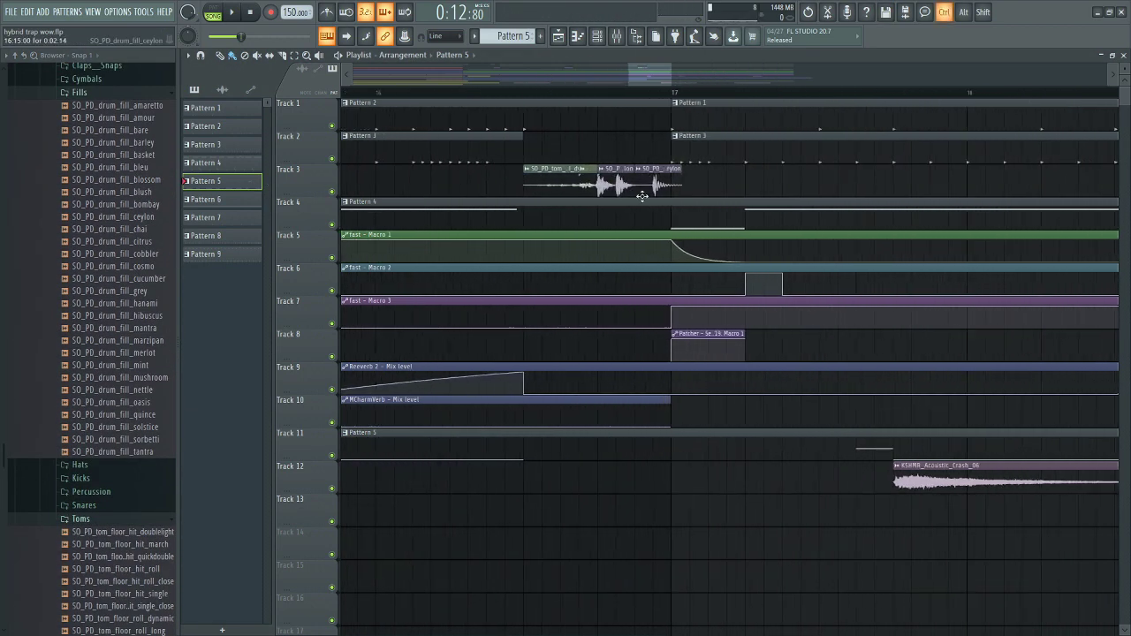
{"action": "scroll", "coordinate": [632, 177], "scroll_direction": "up", "scroll_amount": 5}
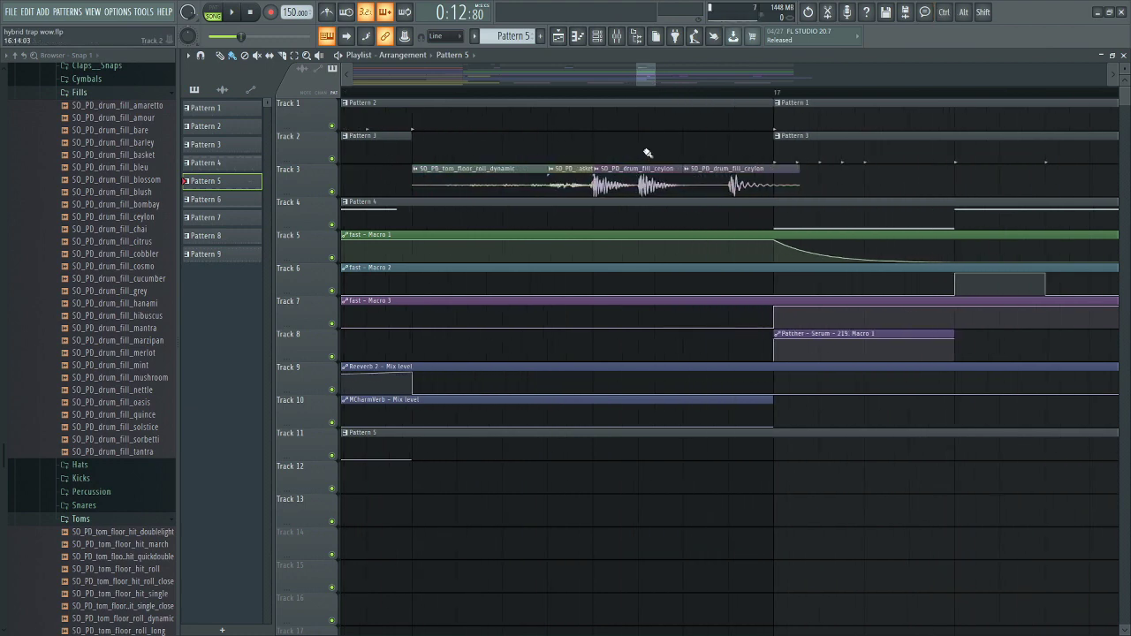
{"action": "scroll", "coordinate": [648, 153], "scroll_direction": "down", "scroll_amount": 3}
{"action": "scroll", "coordinate": [101, 292], "scroll_direction": "up", "scroll_amount": 5}
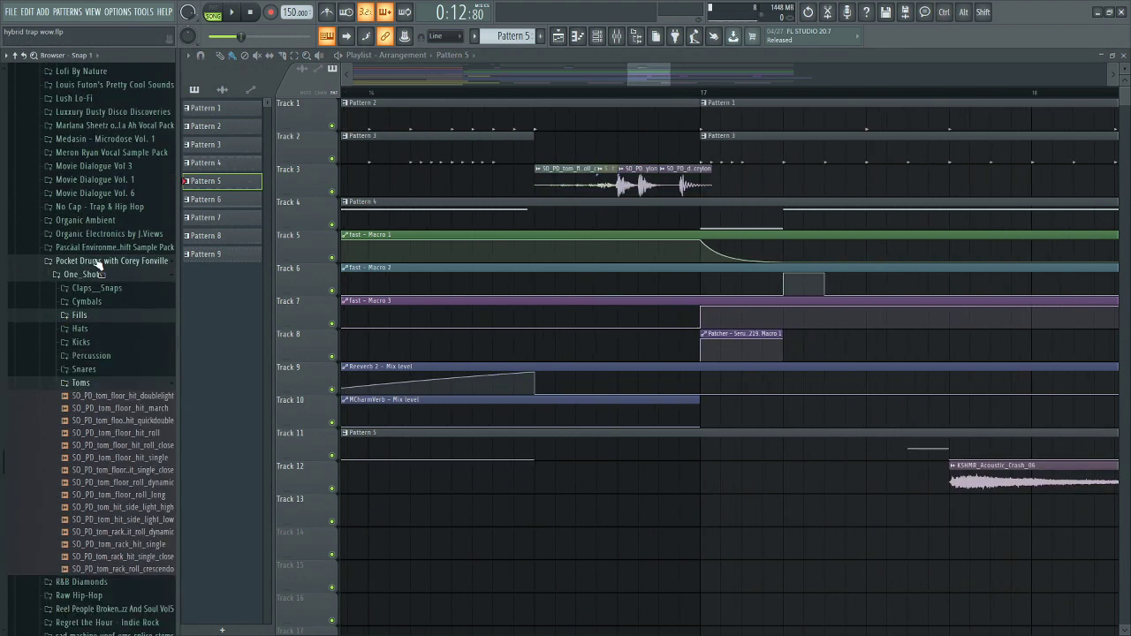
Collapse the Pocket Drums with Corey Fonville folder, highlight the Track 3 fills, and survey the whole playlist arrangement
{"action": "left_click", "coordinate": [100, 264]}
{"action": "scroll", "coordinate": [442, 344], "scroll_direction": "down", "scroll_amount": 4}
{"action": "left_click", "coordinate": [340, 182]}
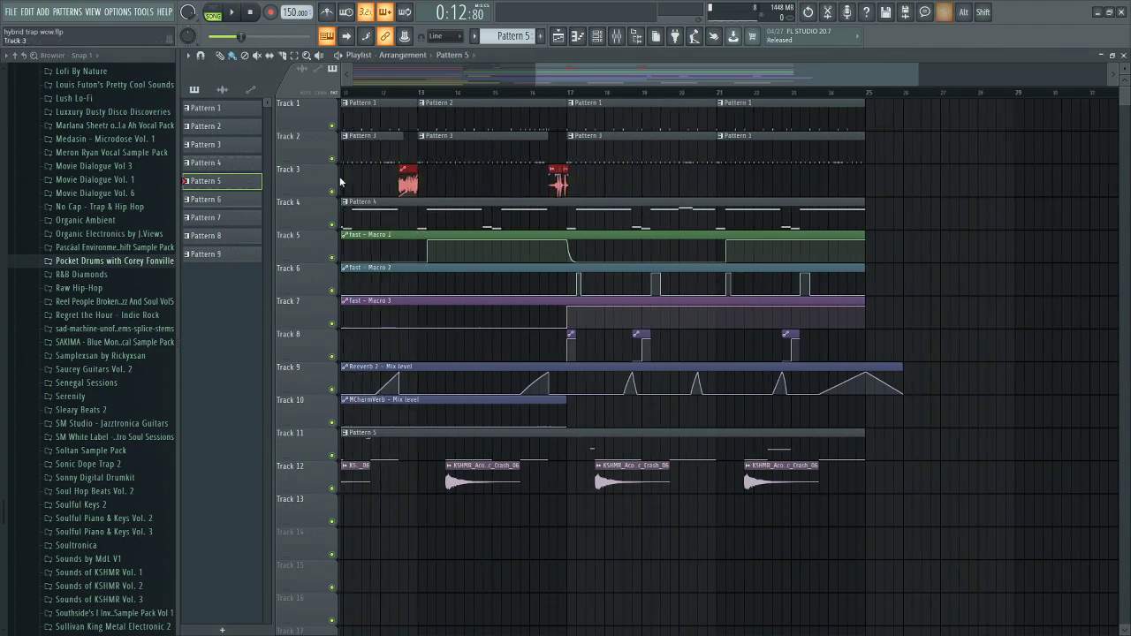
{"action": "scroll", "coordinate": [486, 353], "scroll_direction": "down", "scroll_amount": 3}
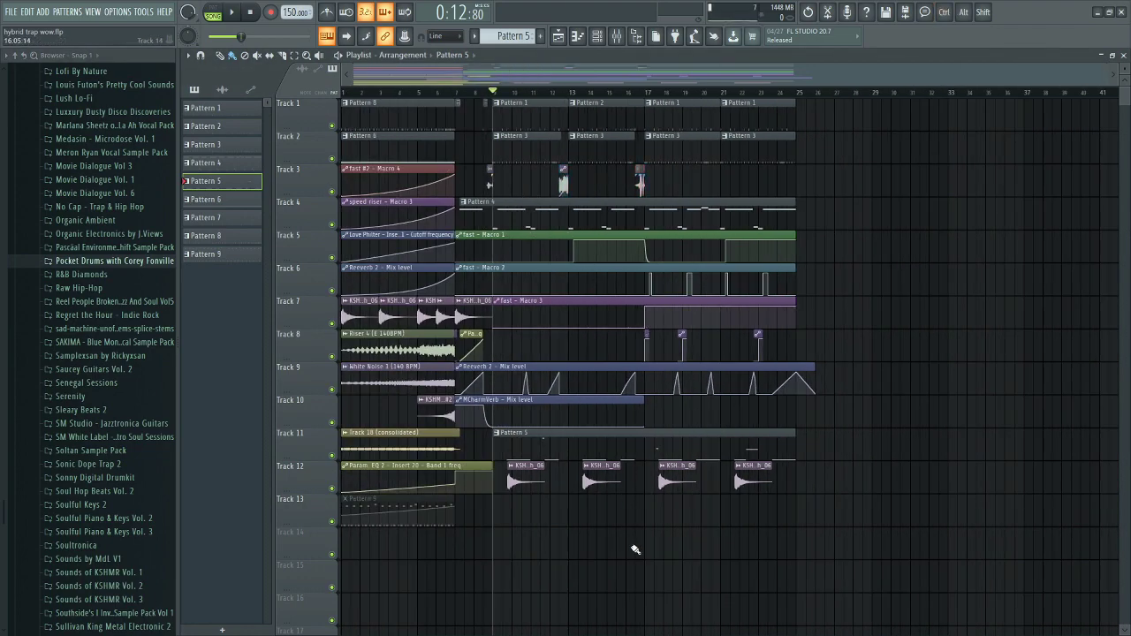
{"action": "scroll", "coordinate": [517, 525], "scroll_direction": "up", "scroll_amount": 2}
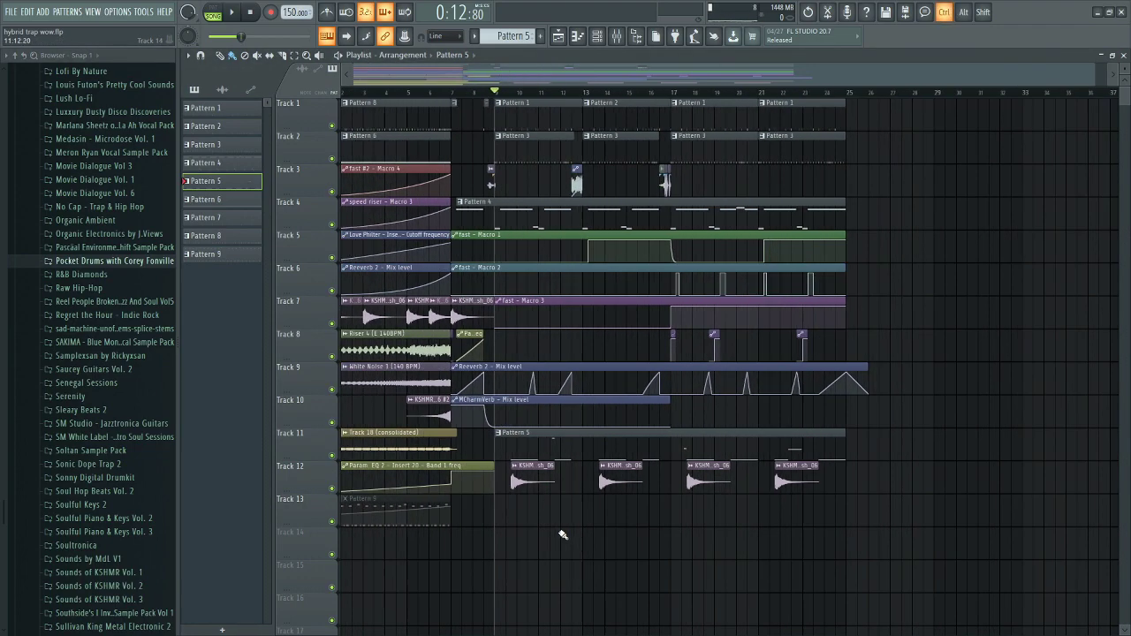
{"action": "scroll", "coordinate": [560, 533], "scroll_direction": "down", "scroll_amount": 2}
{"action": "scroll", "coordinate": [599, 544], "scroll_direction": "up", "scroll_amount": 2}
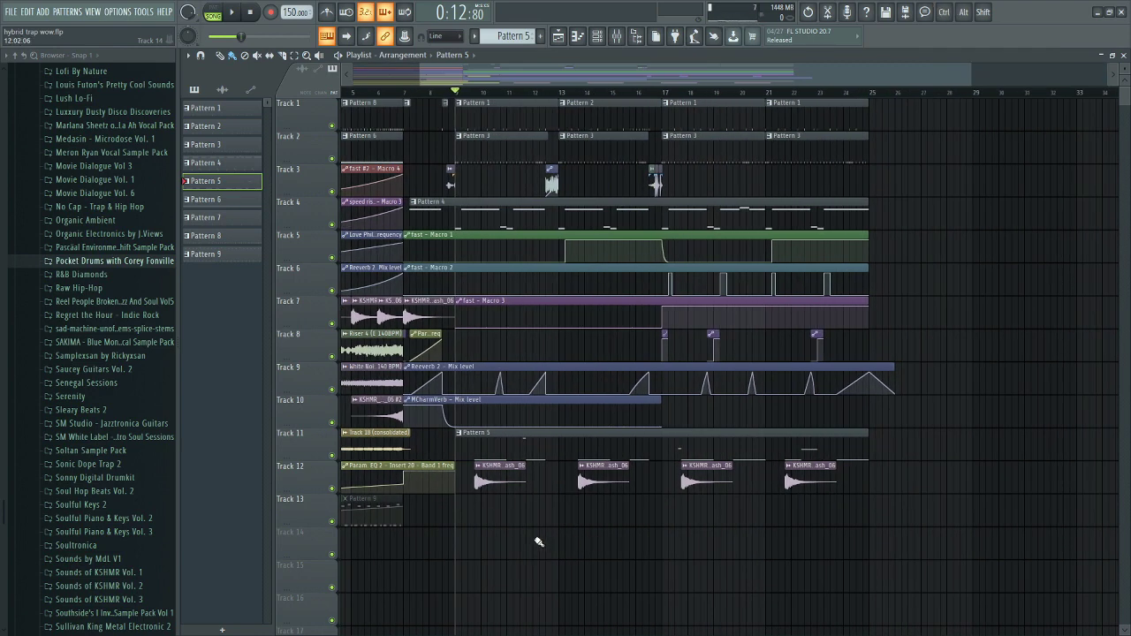
{"action": "scroll", "coordinate": [671, 513], "scroll_direction": "up", "scroll_amount": 1}
Inspect Pattern 4's wonk notes in the piano roll, preview the C4 key, and return to the playlist
{"action": "left_click", "coordinate": [484, 219]}
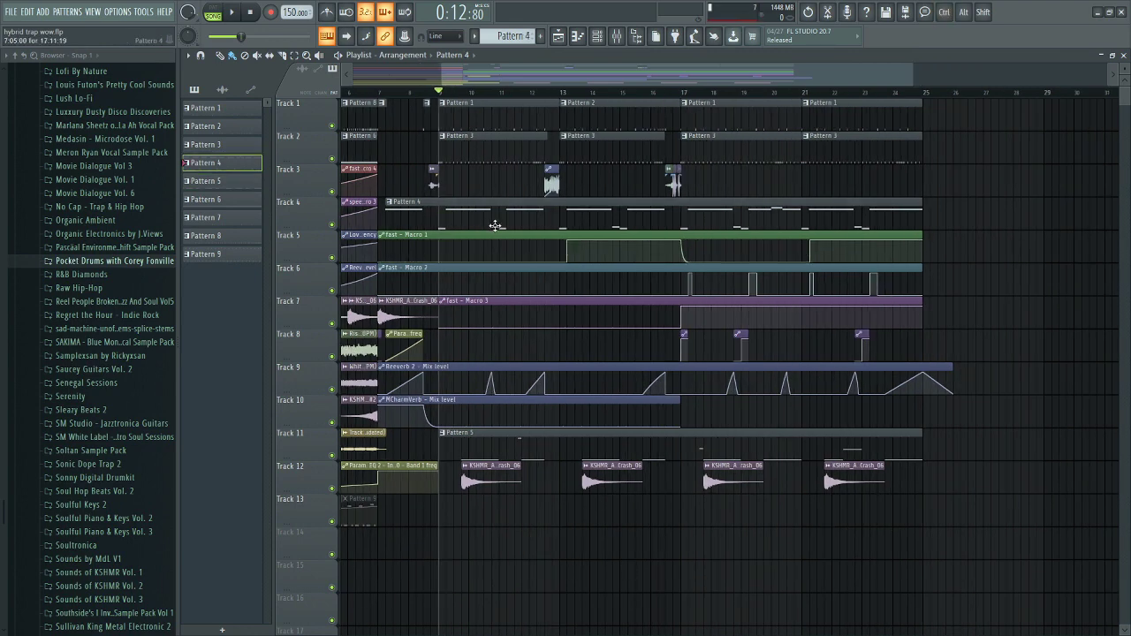
{"action": "double_click", "coordinate": [499, 231]}
{"action": "left_click", "coordinate": [221, 497]}
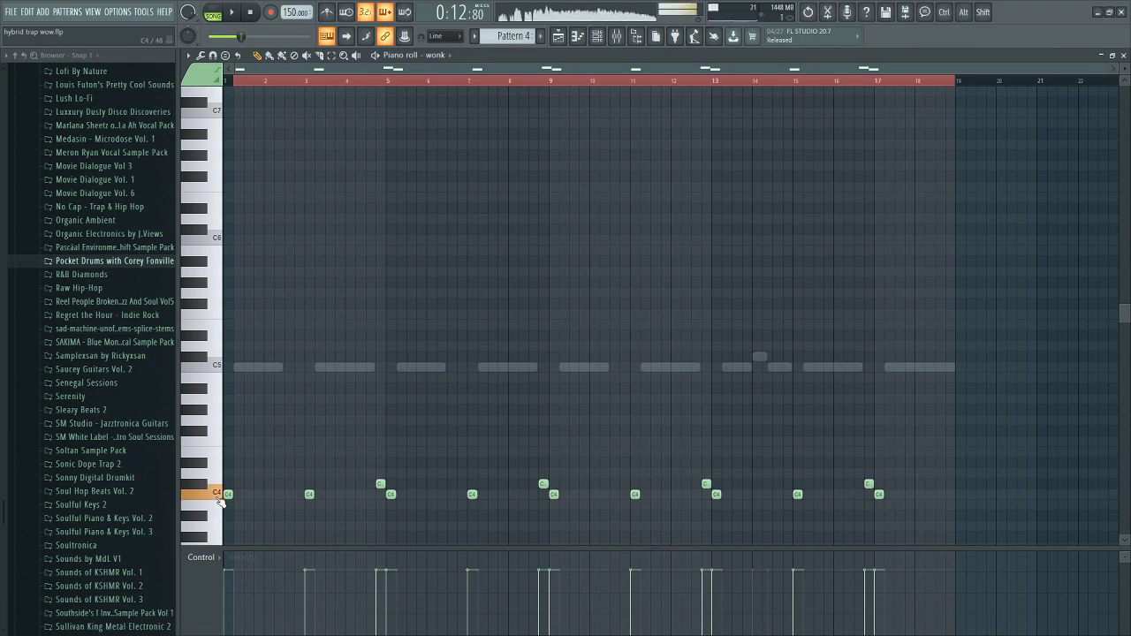
{"action": "left_click", "coordinate": [1123, 55]}
{"action": "left_click", "coordinate": [942, 60]}
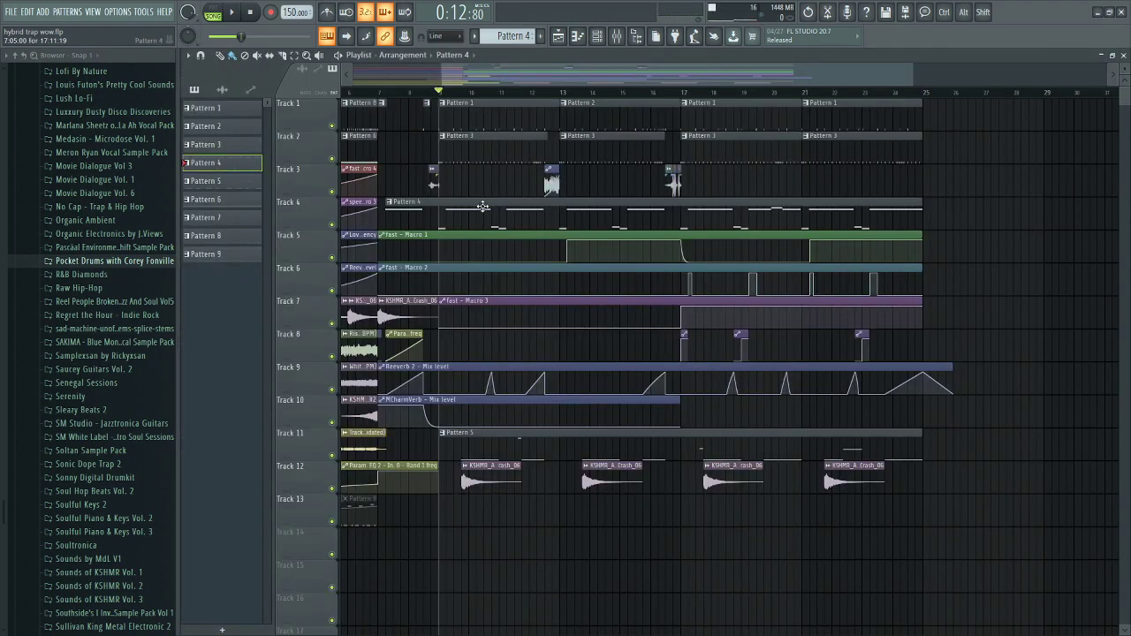
Set the song position to the start of bar 9 and examine the arrangement from there onward
{"action": "scroll", "coordinate": [482, 206], "scroll_direction": "up", "scroll_amount": 2}
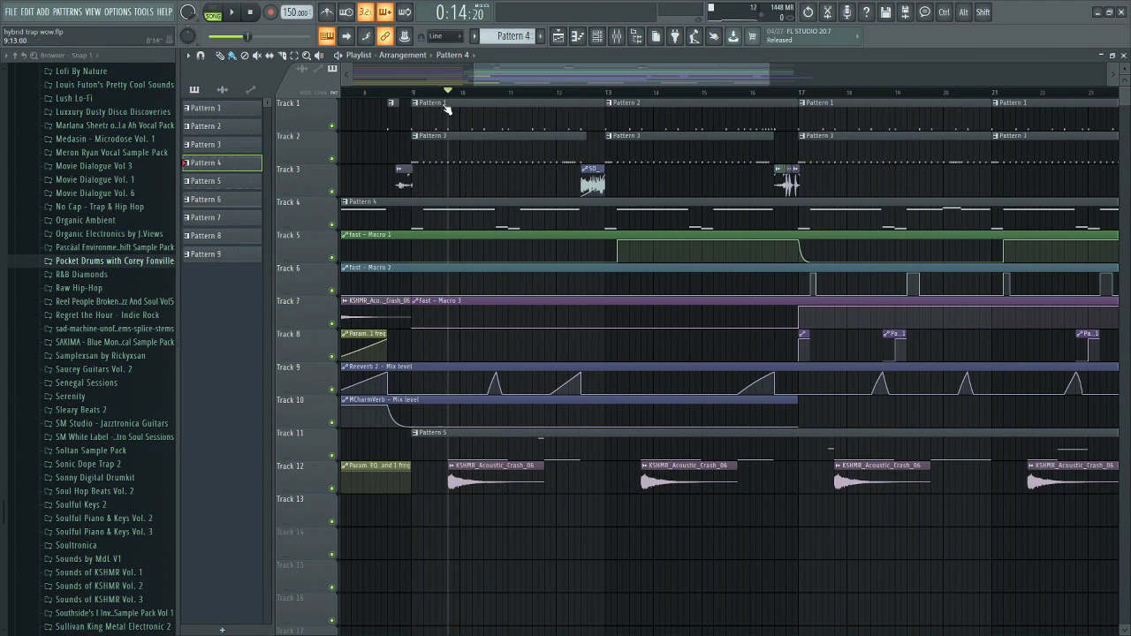
{"action": "left_click_drag", "start_coordinate": [446, 106], "coordinate": [418, 111]}
{"action": "left_click_drag", "start_coordinate": [567, 79], "coordinate": [598, 80]}
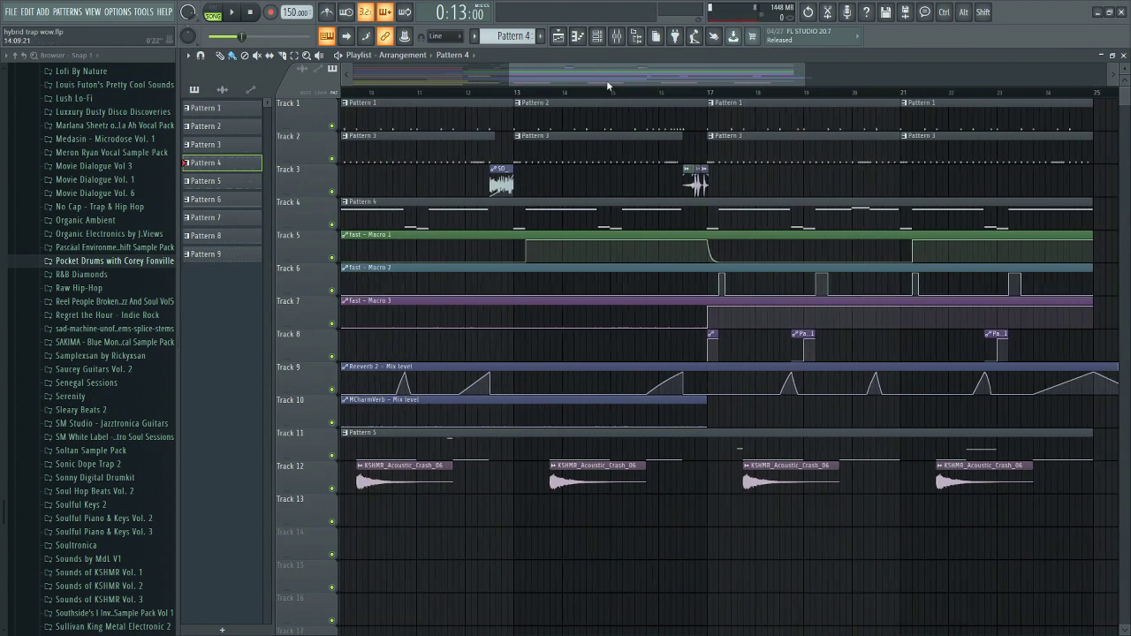
{"action": "scroll", "coordinate": [459, 126], "scroll_direction": "down", "scroll_amount": 2}
{"action": "scroll", "coordinate": [575, 159], "scroll_direction": "up", "scroll_amount": 2}
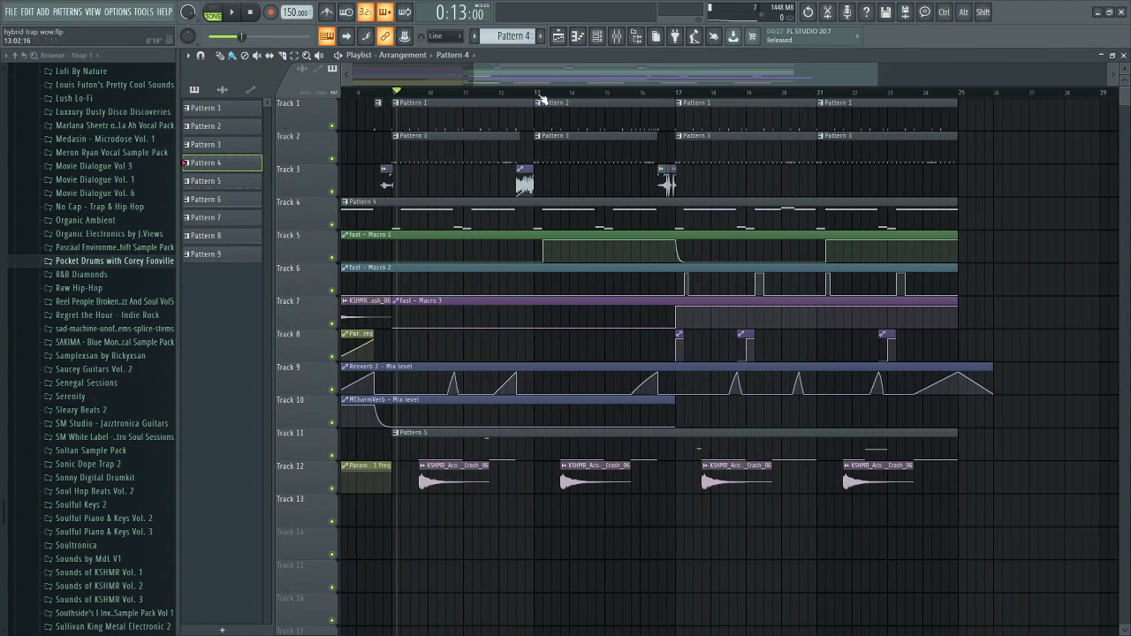
Select the fast - Macro 1, Macro 2 and Macro 3 automation clips in turn, moving the song position close to bar 21
{"action": "left_click", "coordinate": [537, 223]}
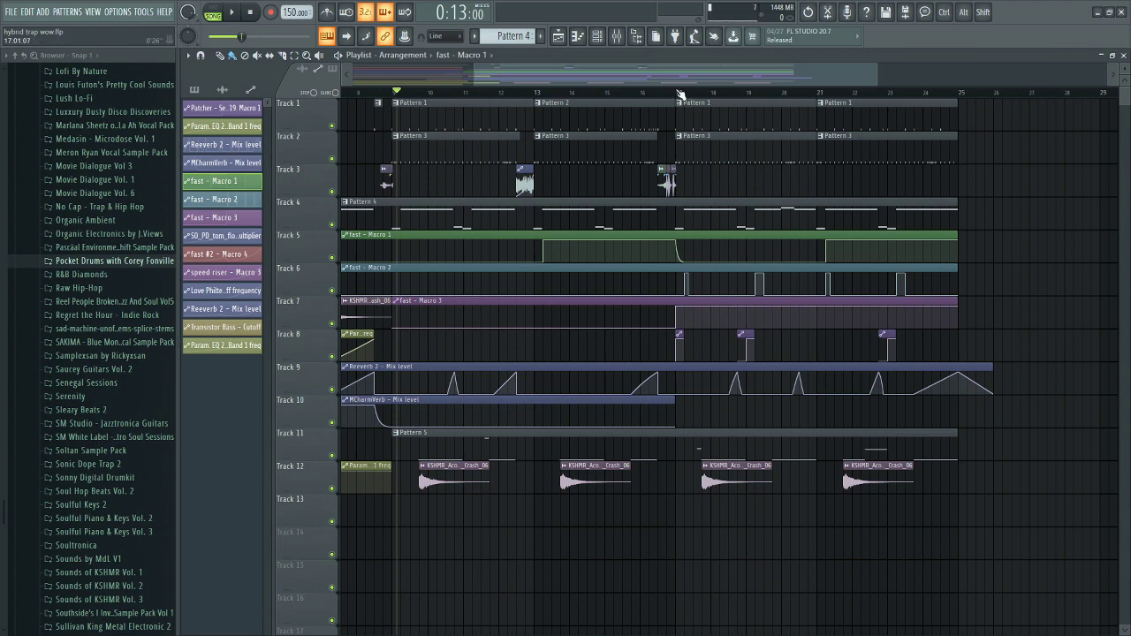
{"action": "left_click_drag", "start_coordinate": [681, 93], "coordinate": [811, 92]}
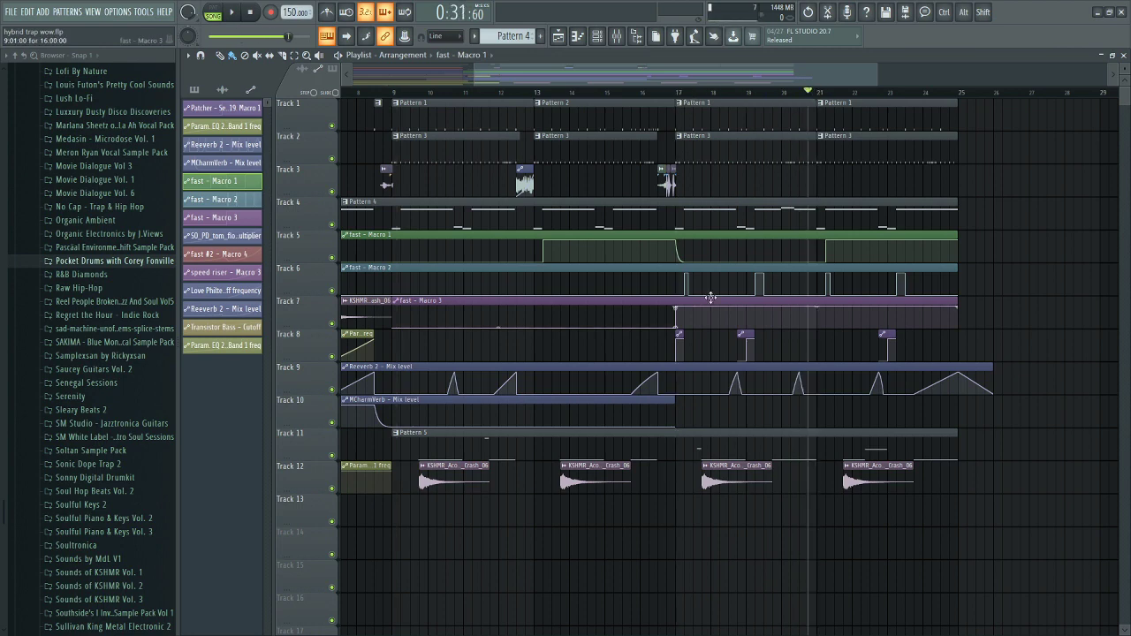
{"action": "left_click", "coordinate": [711, 269]}
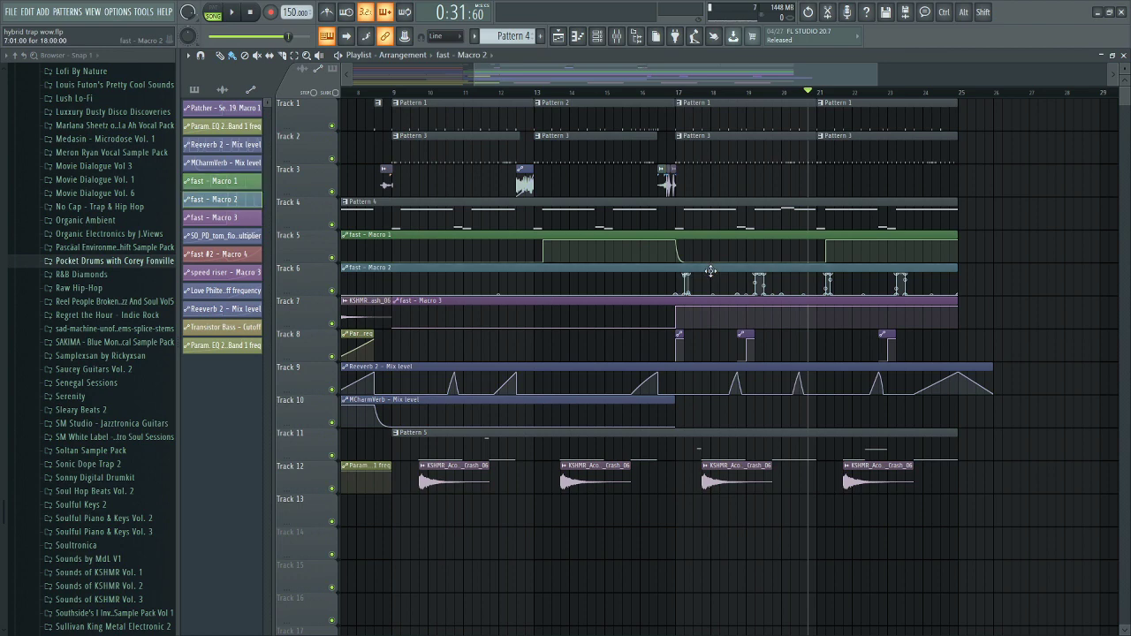
{"action": "left_click", "coordinate": [720, 303]}
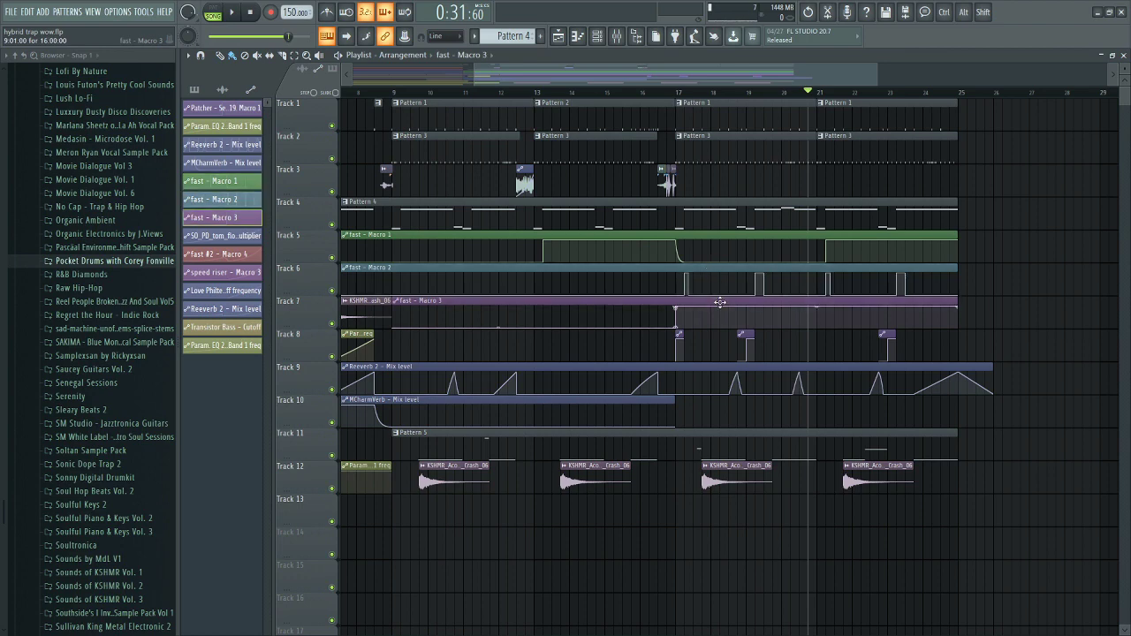
Set the song position to bar 21 and compare the final sections within the full arrangement
{"action": "scroll", "coordinate": [1030, 299], "scroll_direction": "down", "scroll_amount": 2}
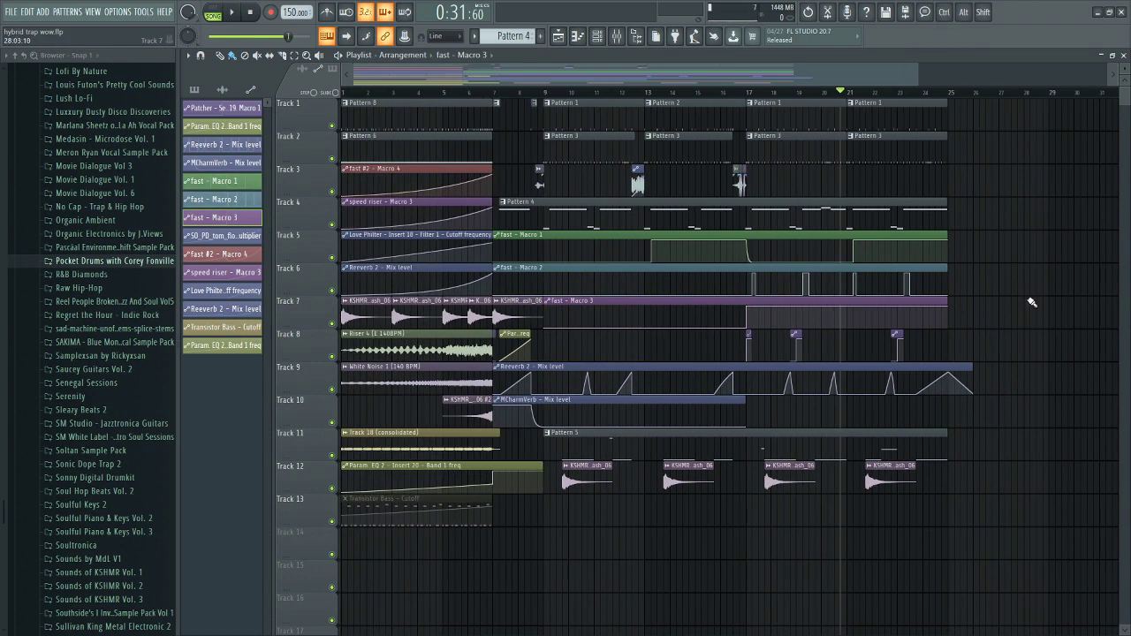
{"action": "scroll", "coordinate": [1027, 309], "scroll_direction": "down", "scroll_amount": 1}
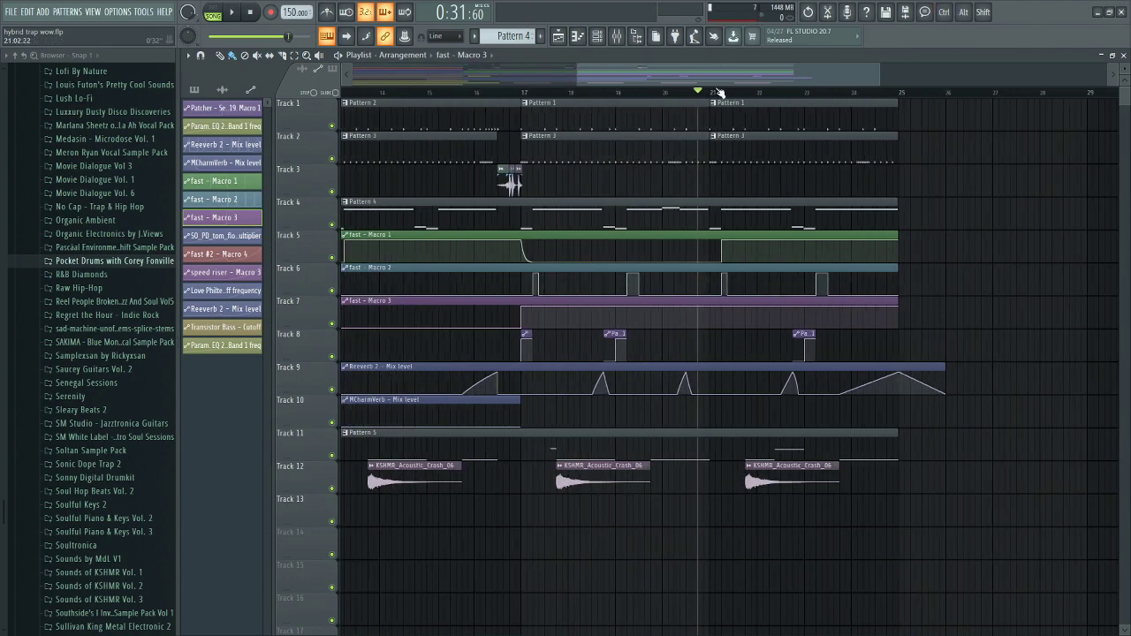
{"action": "scroll", "coordinate": [919, 225], "scroll_direction": "down", "scroll_amount": 1}
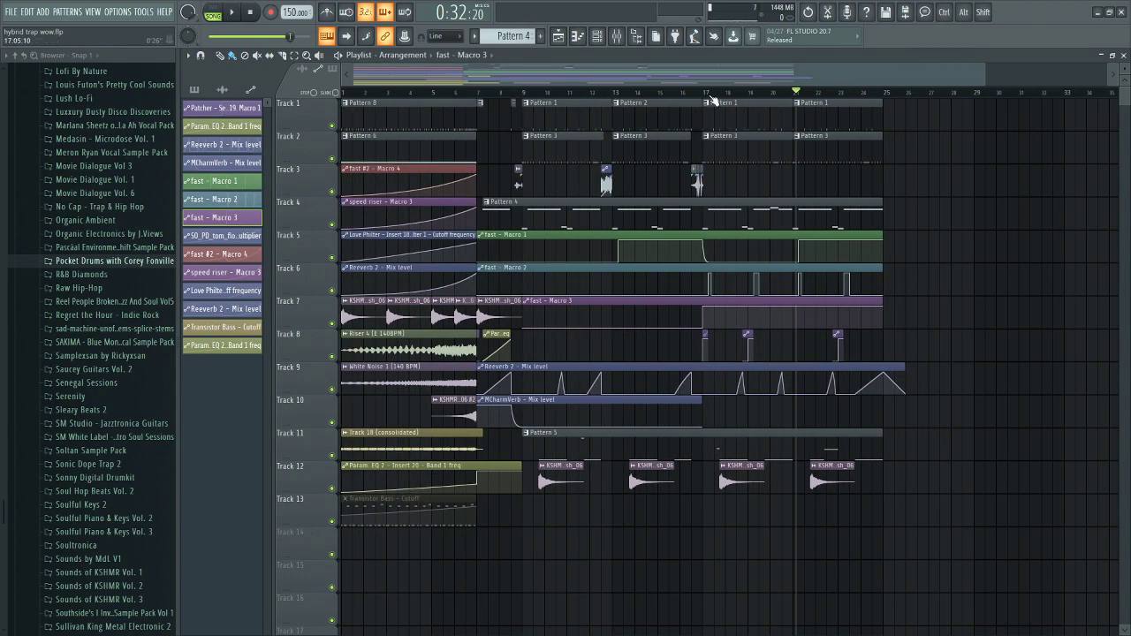
{"action": "scroll", "coordinate": [910, 320], "scroll_direction": "up", "scroll_amount": 2}
{"action": "left_click_drag", "start_coordinate": [910, 320], "coordinate": [725, 224]}
{"action": "scroll", "coordinate": [955, 244], "scroll_direction": "down", "scroll_amount": 2}
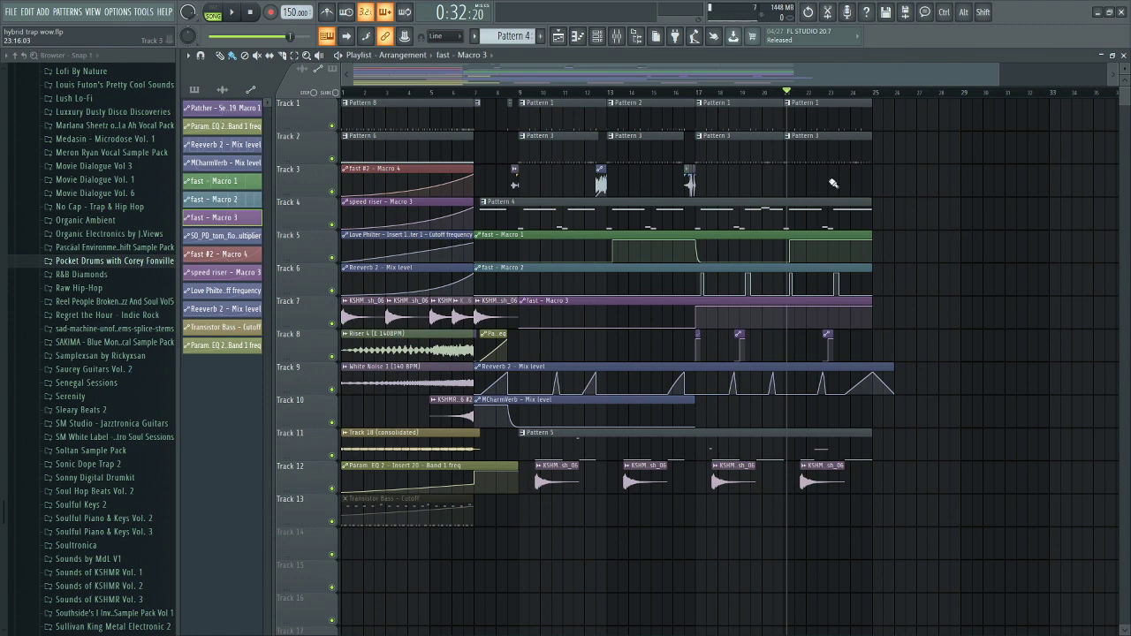
{"action": "left_click_drag", "start_coordinate": [999, 72], "coordinate": [1042, 194]}
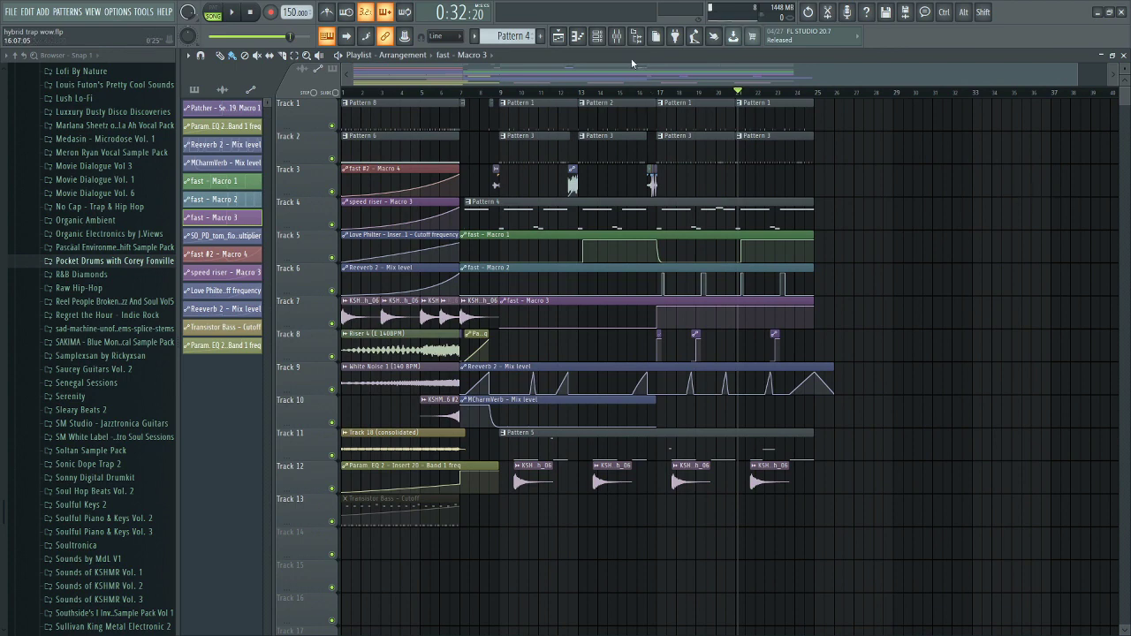
Open the mixer, select Insert 2, and bring up its Maximus effect
{"action": "left_click", "coordinate": [616, 36]}
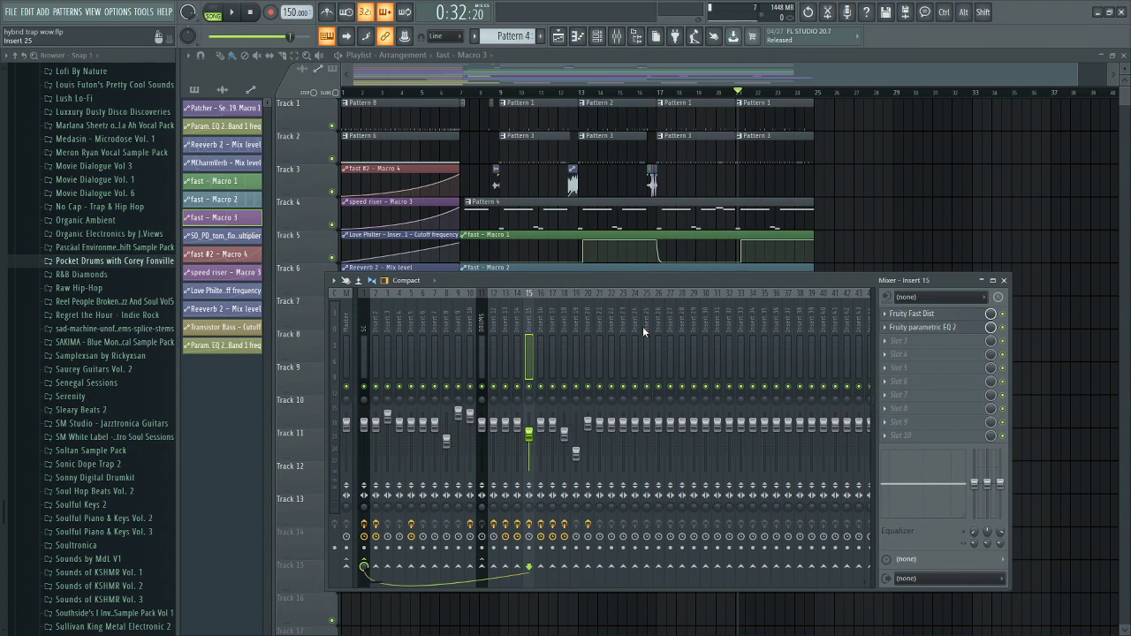
{"action": "left_click", "coordinate": [380, 340]}
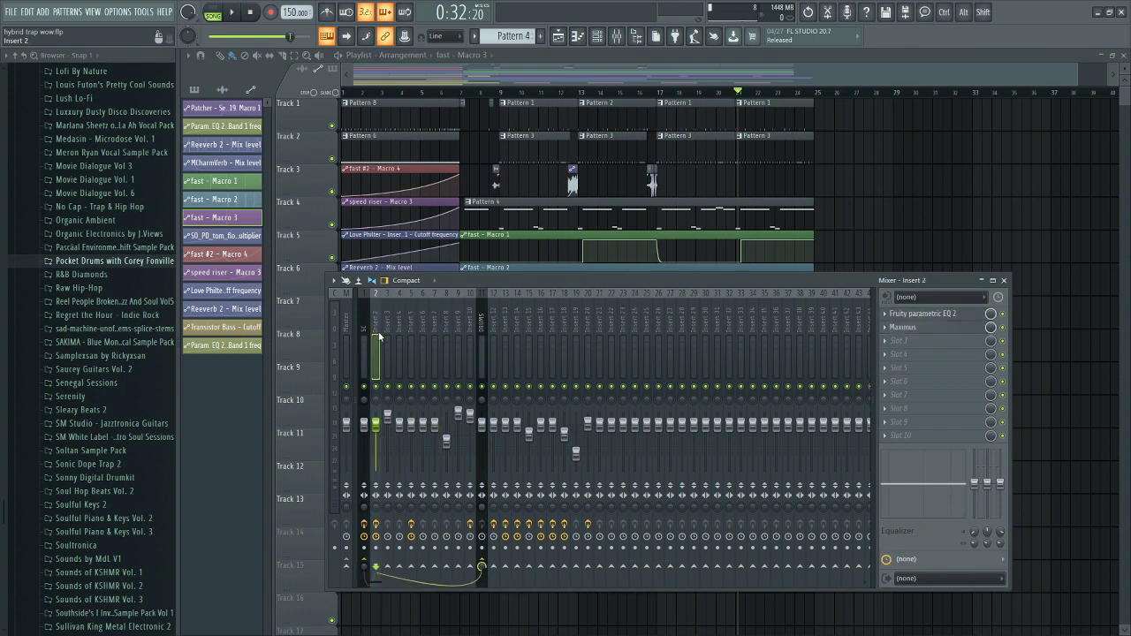
{"action": "left_click", "coordinate": [902, 327]}
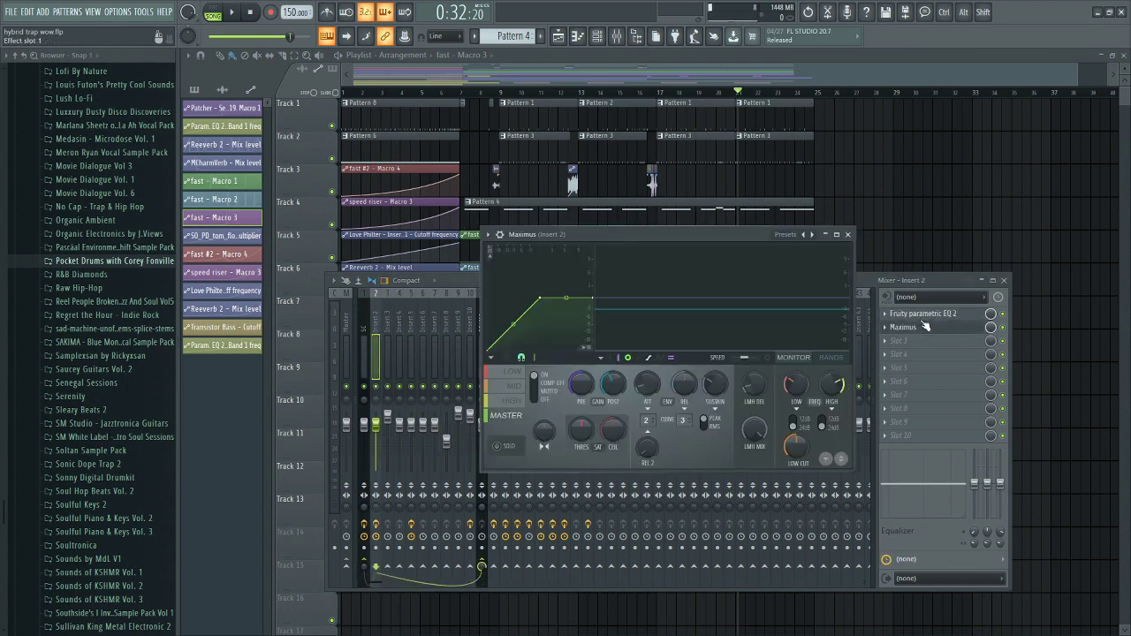
Close the Maximus effect and check the Fruity parametric EQ 2 on Insert 2
{"action": "left_click", "coordinate": [837, 234]}
{"action": "left_click", "coordinate": [1113, 55]}
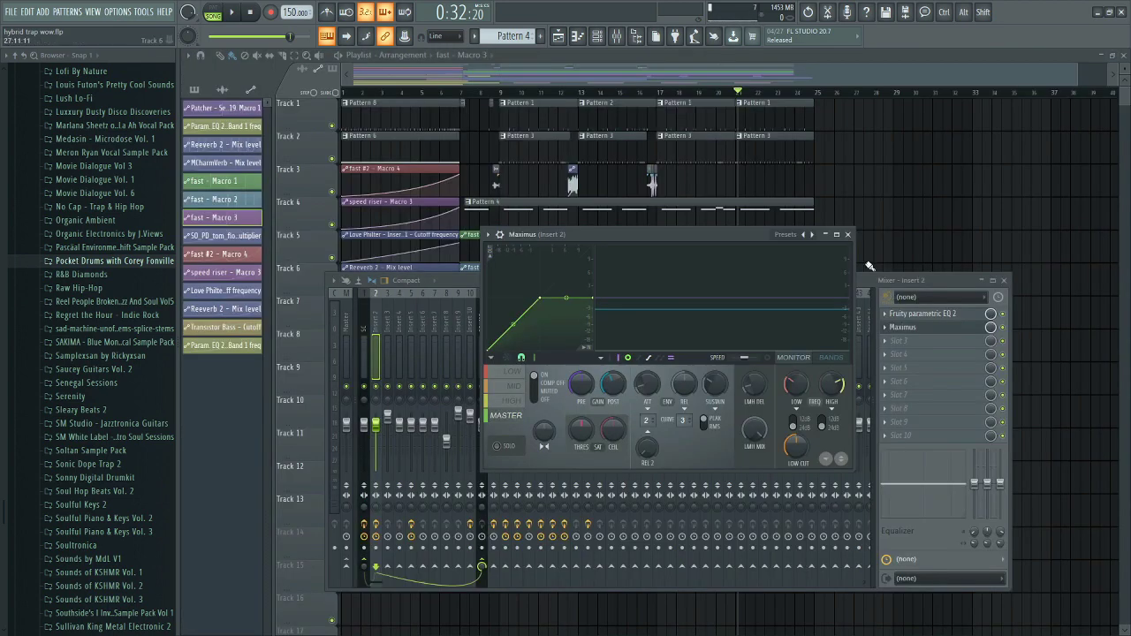
{"action": "left_click", "coordinate": [848, 234]}
{"action": "left_click", "coordinate": [923, 314]}
{"action": "left_click", "coordinate": [924, 314]}
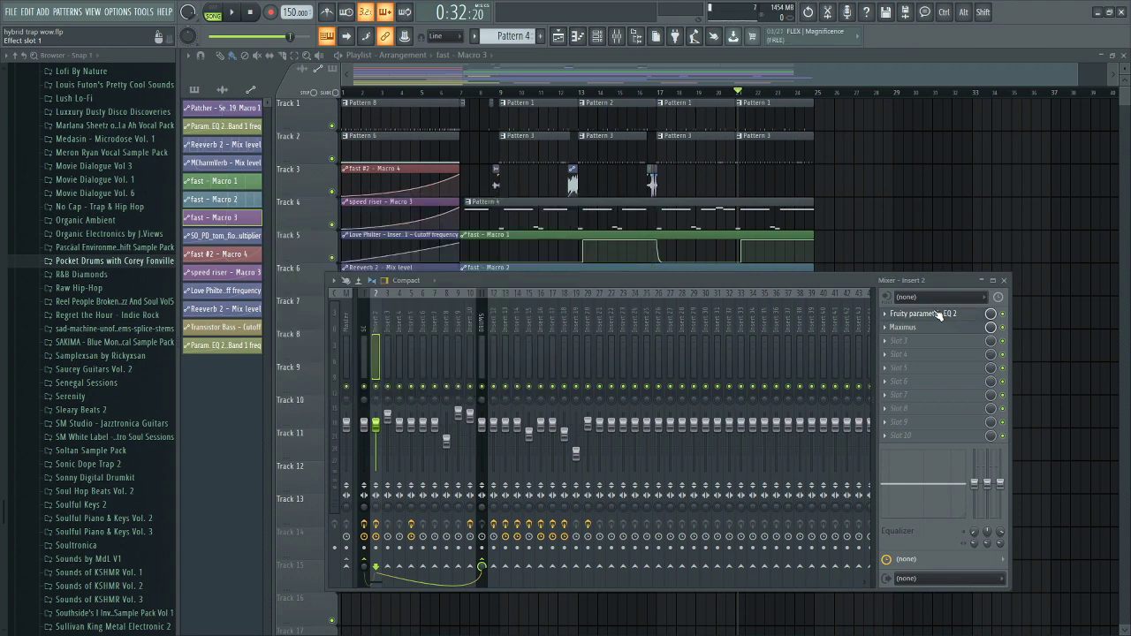
Inspect the effect slots of Insert 3 and several higher-numbered mixer tracks, up to Insert 18
{"action": "left_click", "coordinate": [392, 338]}
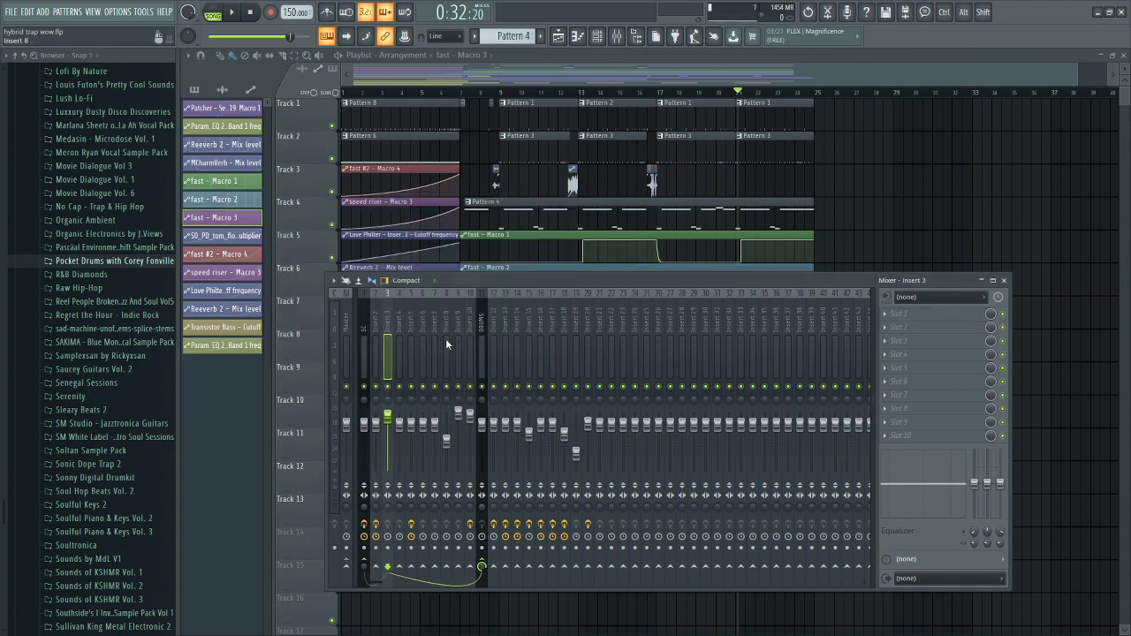
{"action": "left_click", "coordinate": [522, 341]}
{"action": "left_click", "coordinate": [540, 341]}
{"action": "left_click", "coordinate": [571, 350]}
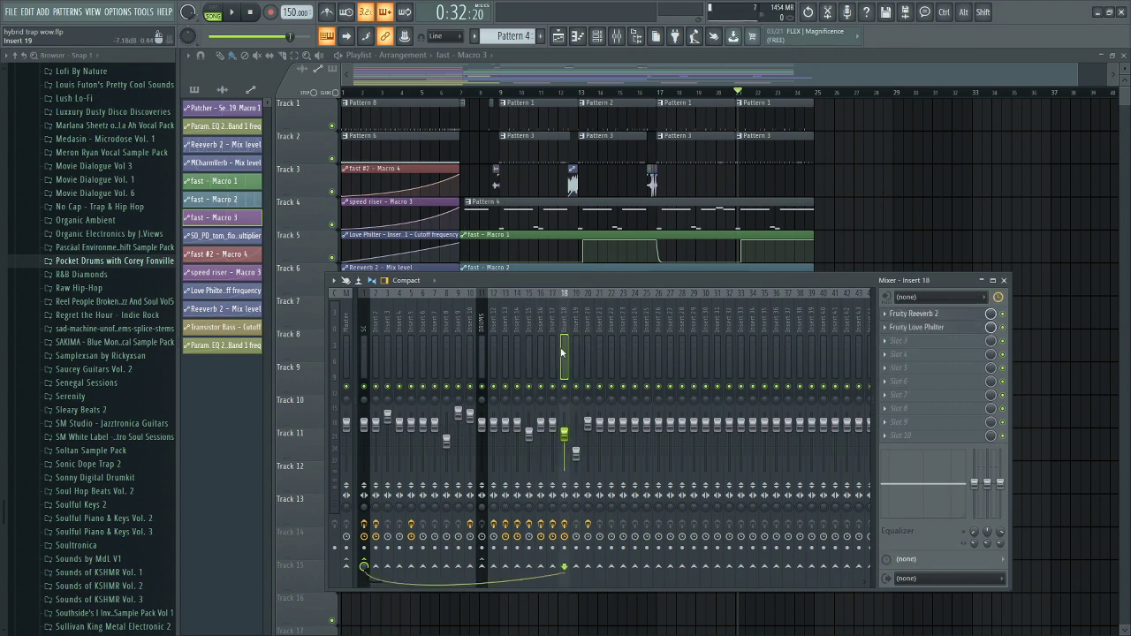
Hide the mixer and enlarge the playlist horizontally to examine the whole arrangement in more detail
{"action": "key", "text": "F9"}
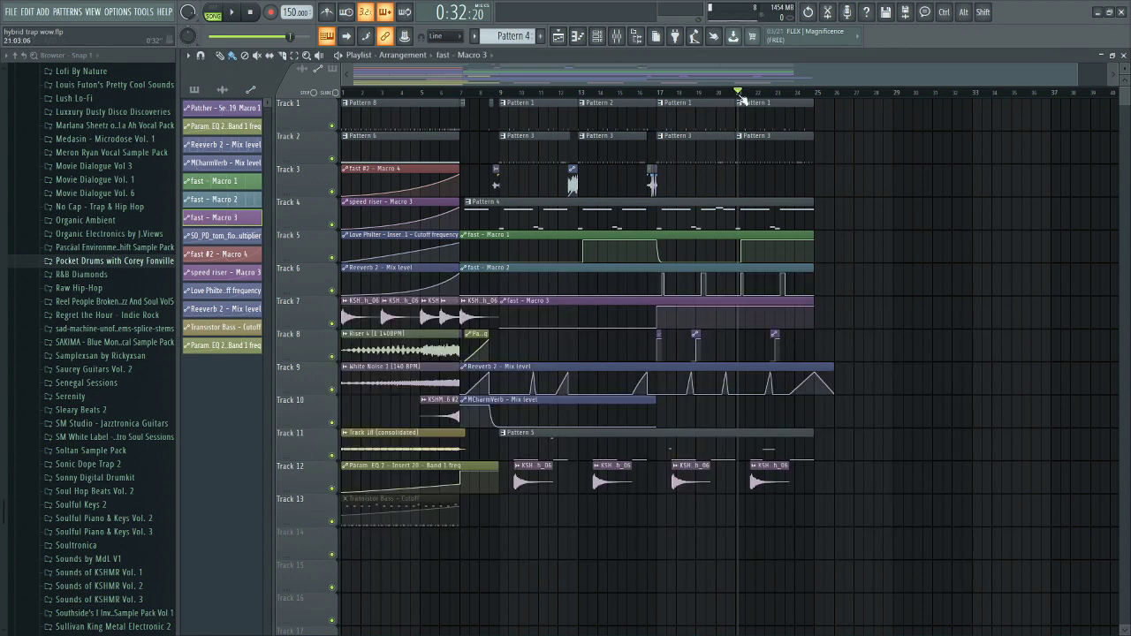
{"action": "left_click_drag", "start_coordinate": [1077, 77], "coordinate": [840, 129]}
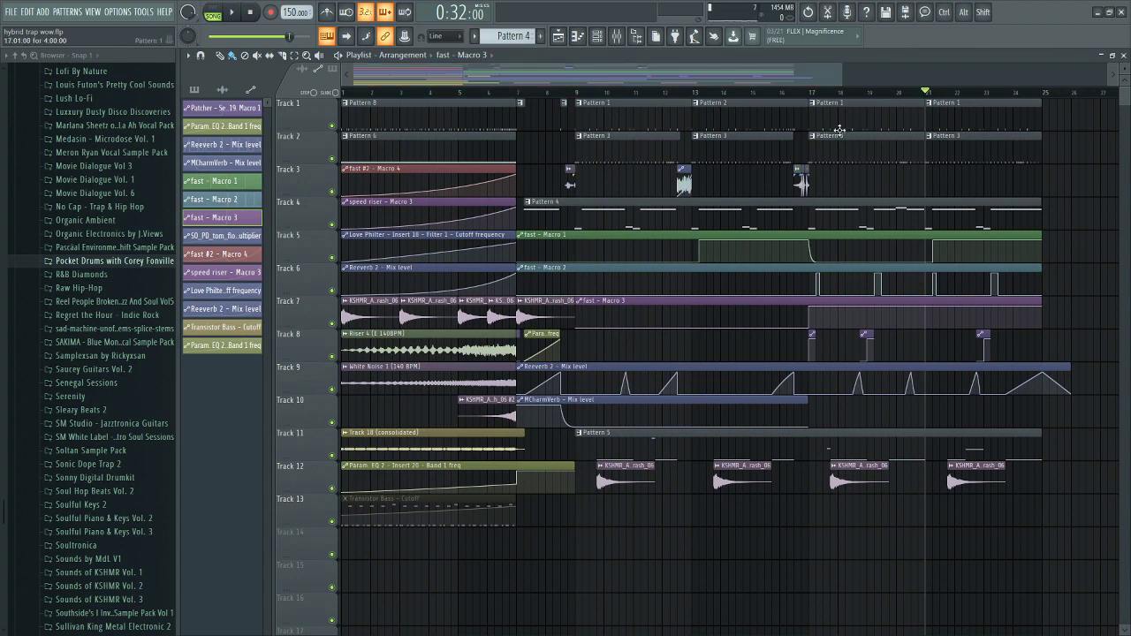